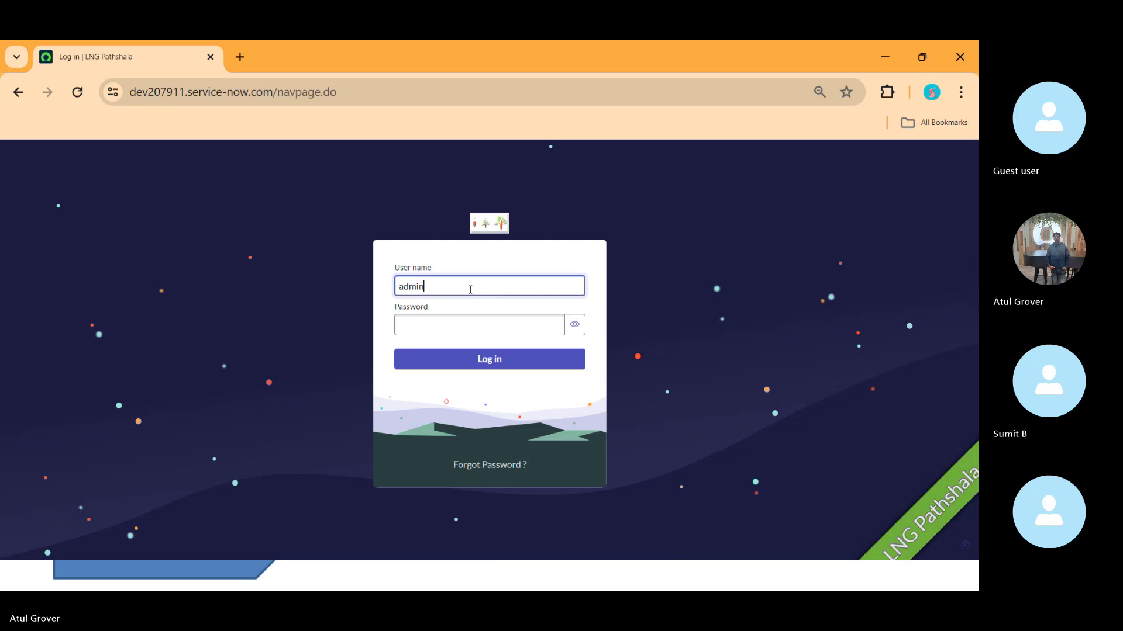
Enter the account password for the admin user and log in to the instance
{"action": "key", "text": "Tab"}
{"action": "type", "text": "•••••••••••"}
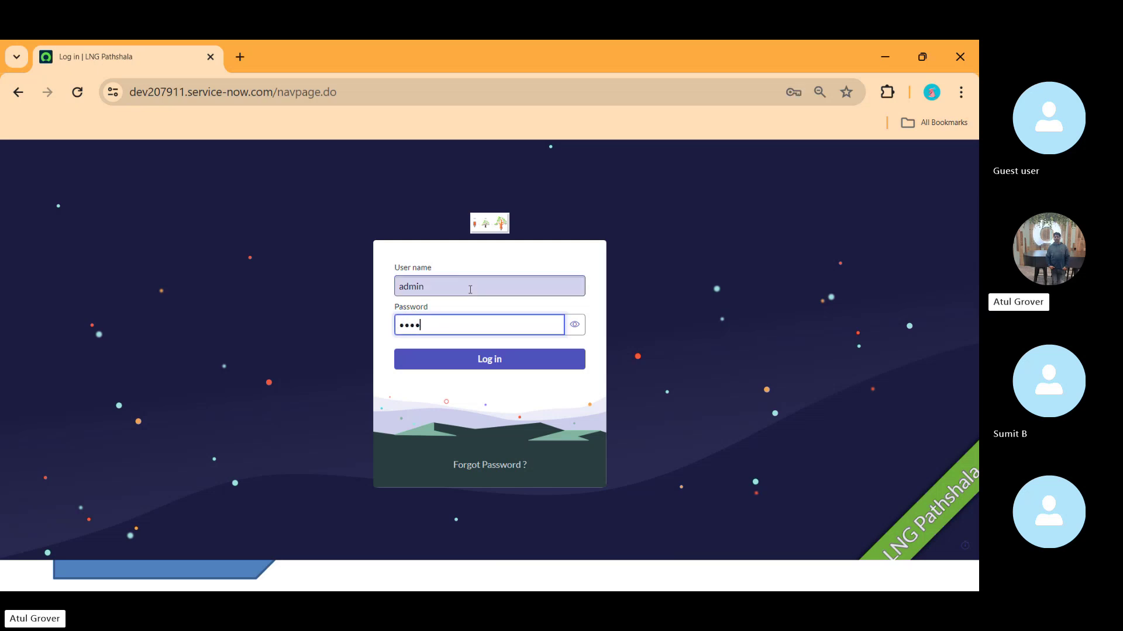
{"action": "key", "text": "Return"}
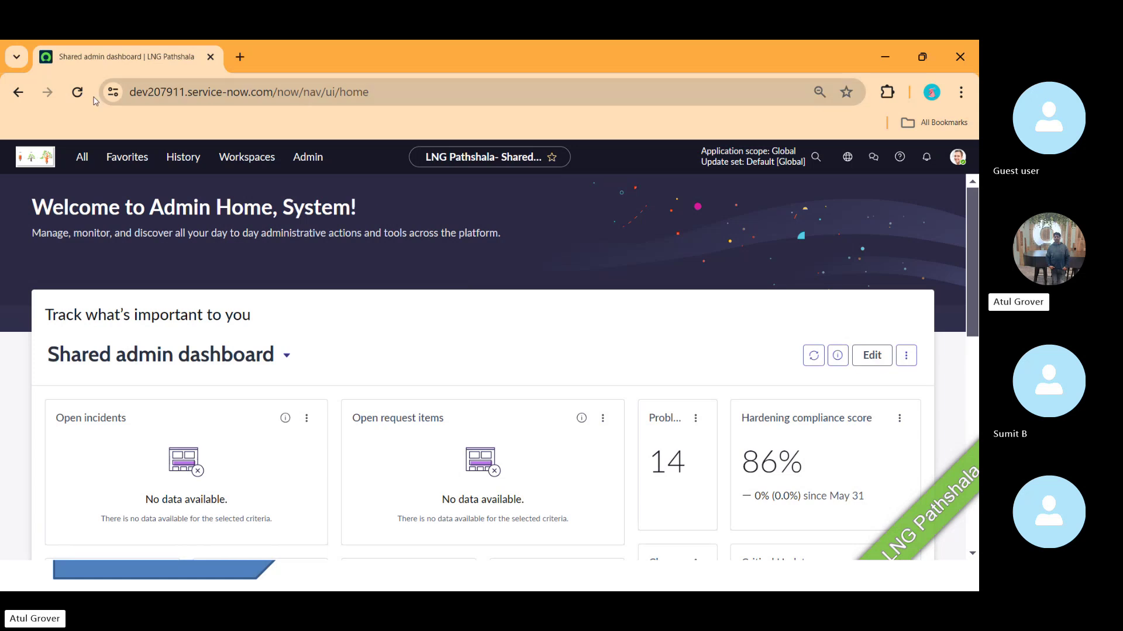
Find CI Class Manager by filtering the navigator with "ci class m", open it, and show the class hierarchy
{"action": "left_click", "coordinate": [80, 166]}
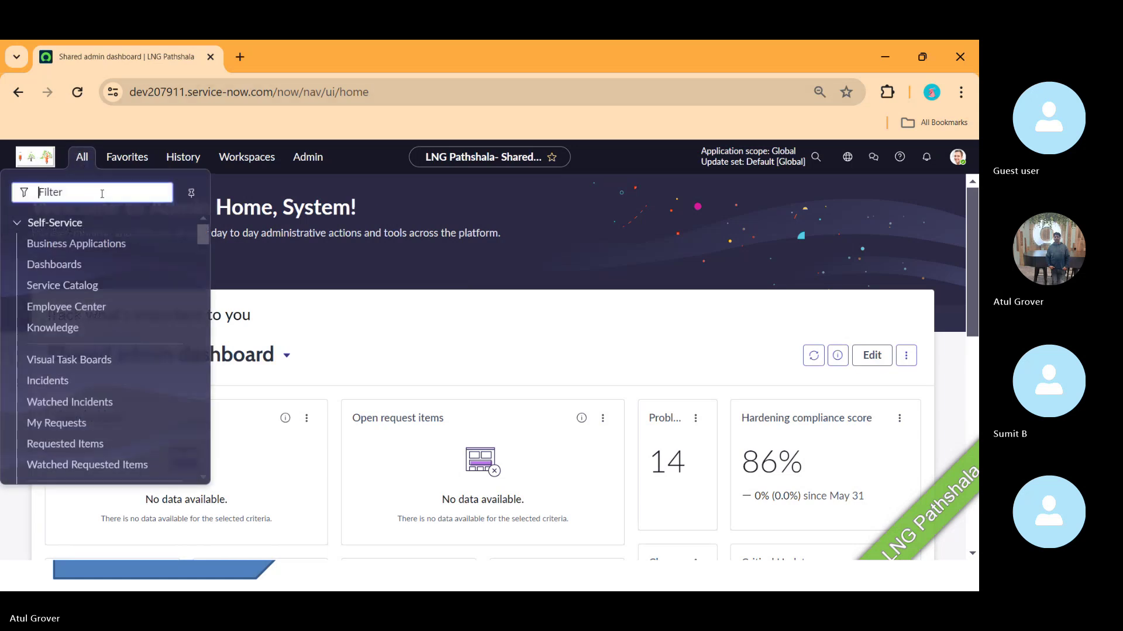
{"action": "type", "text": "ci class m"}
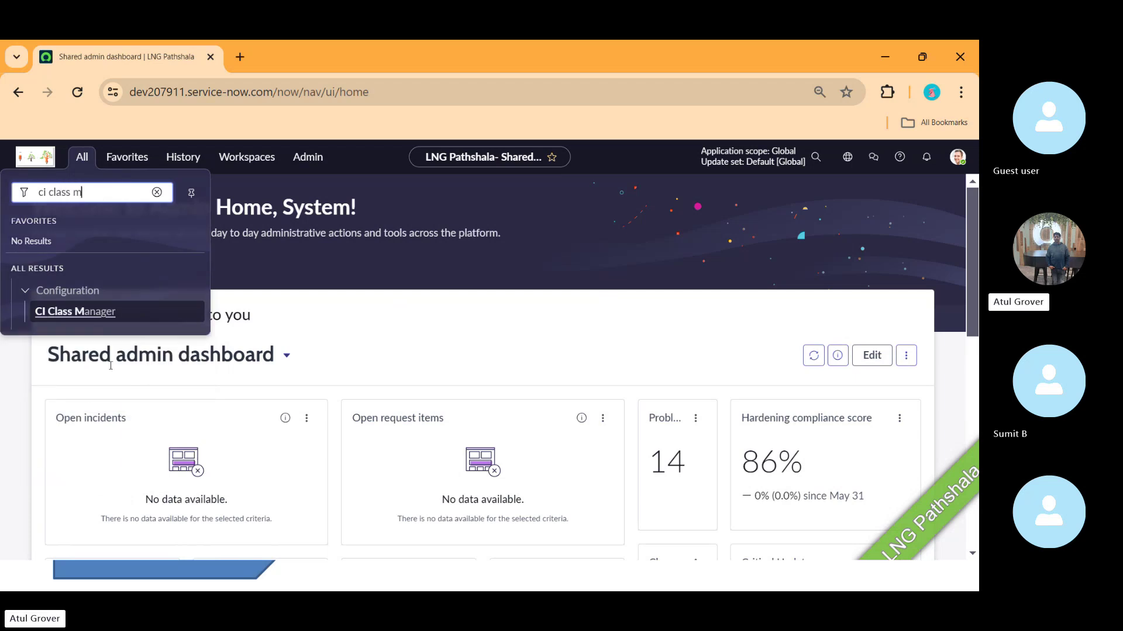
{"action": "left_click", "coordinate": [77, 313]}
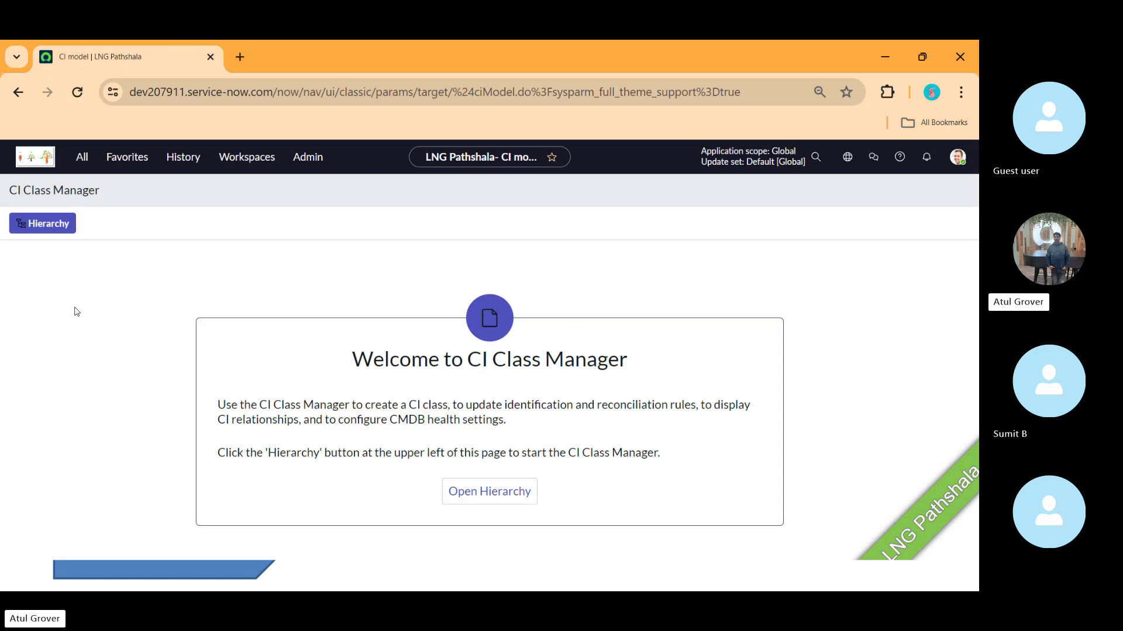
{"action": "key", "text": "Tab"}
{"action": "left_click", "coordinate": [35, 225]}
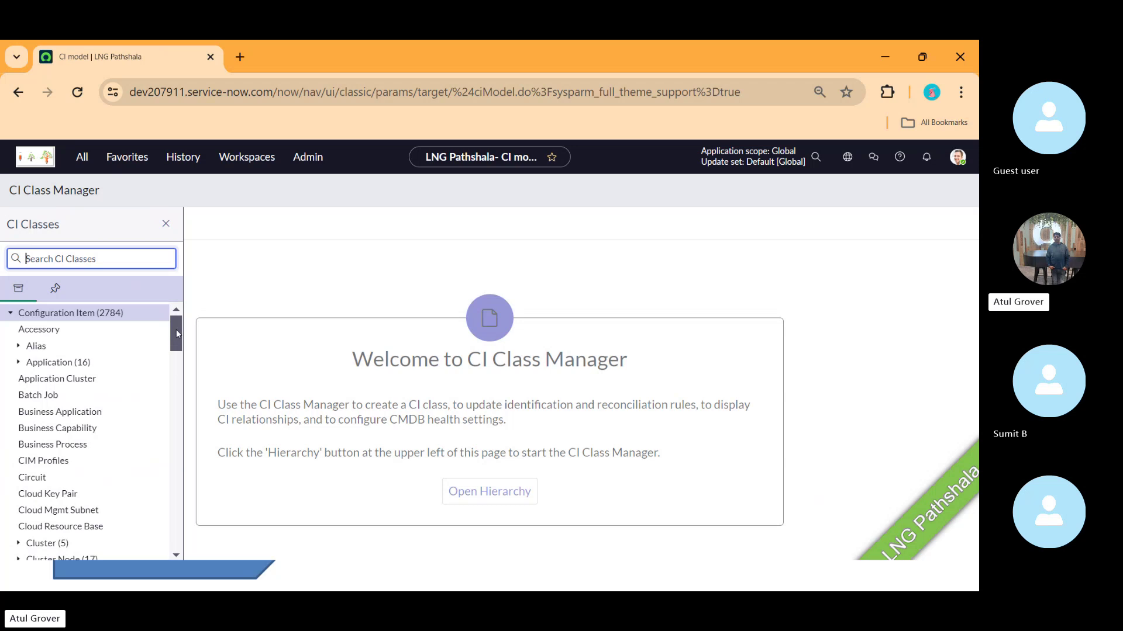
Browse the child classes under Configuration Item in the CI class hierarchy, collapsing and re-expanding the root node
{"action": "left_click_drag", "start_coordinate": [177, 329], "coordinate": [179, 444]}
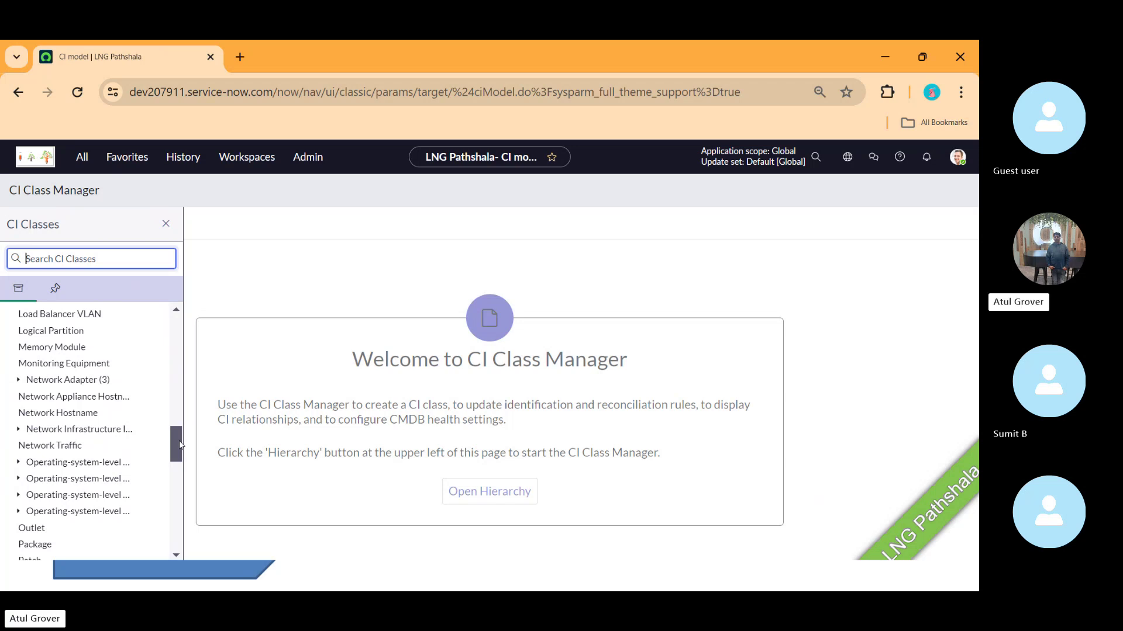
{"action": "left_click_drag", "start_coordinate": [180, 446], "coordinate": [171, 383]}
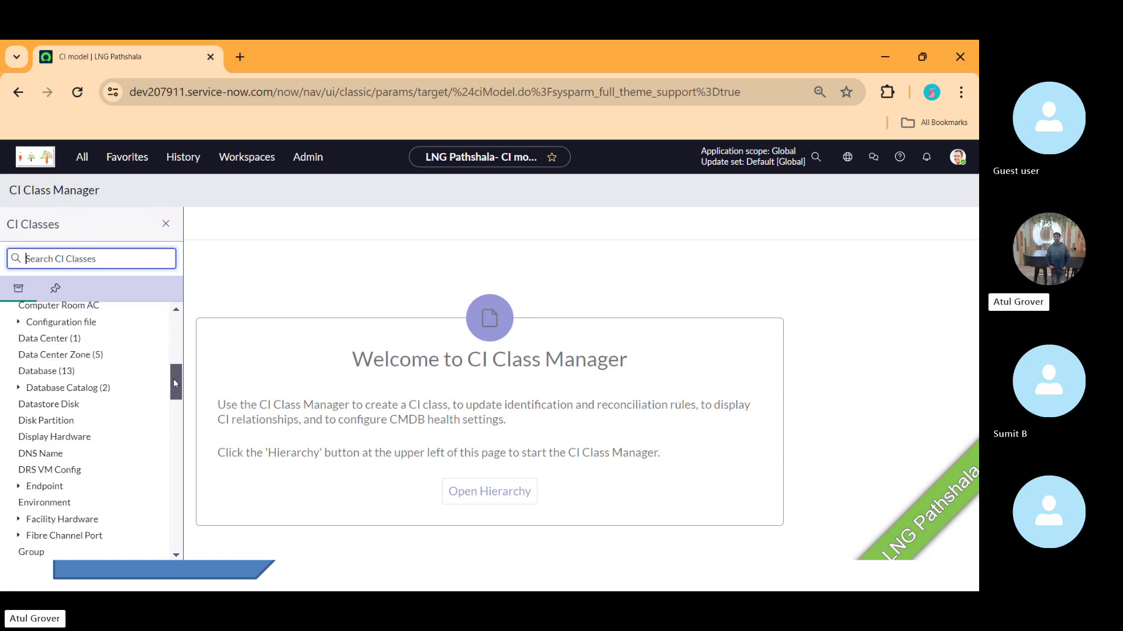
{"action": "left_click_drag", "start_coordinate": [173, 378], "coordinate": [174, 333]}
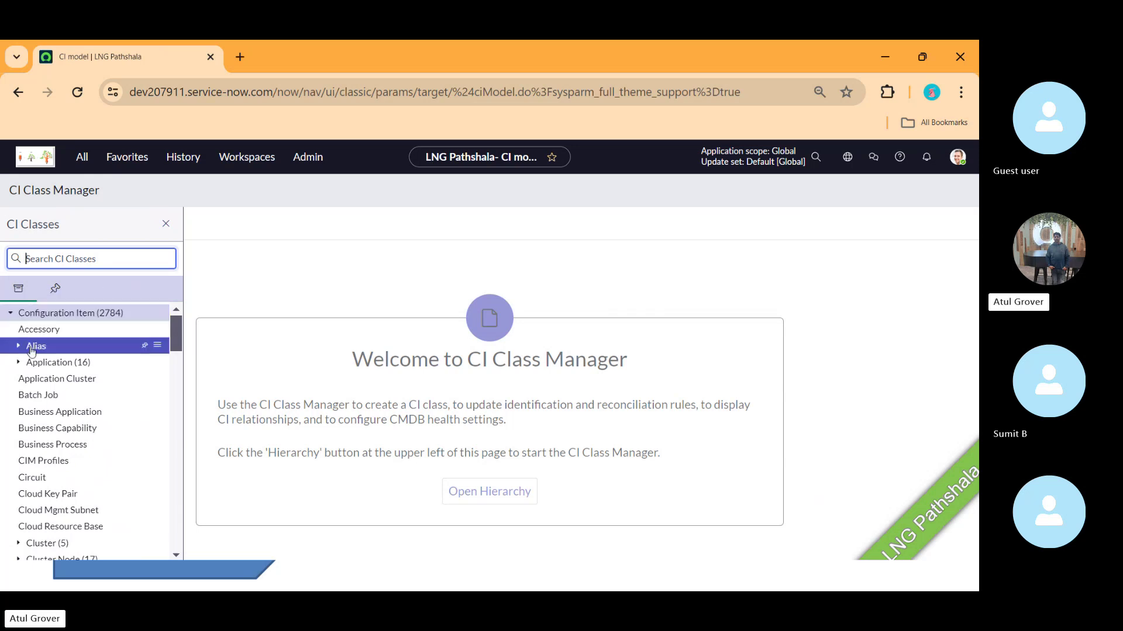
{"action": "left_click", "coordinate": [11, 314]}
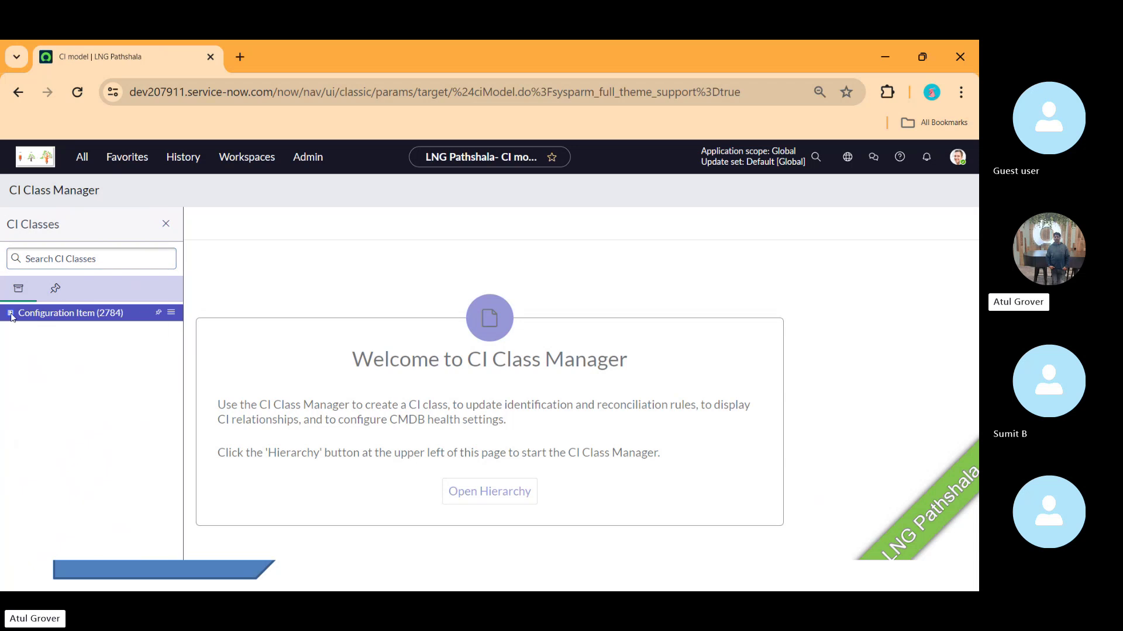
{"action": "left_click", "coordinate": [11, 314]}
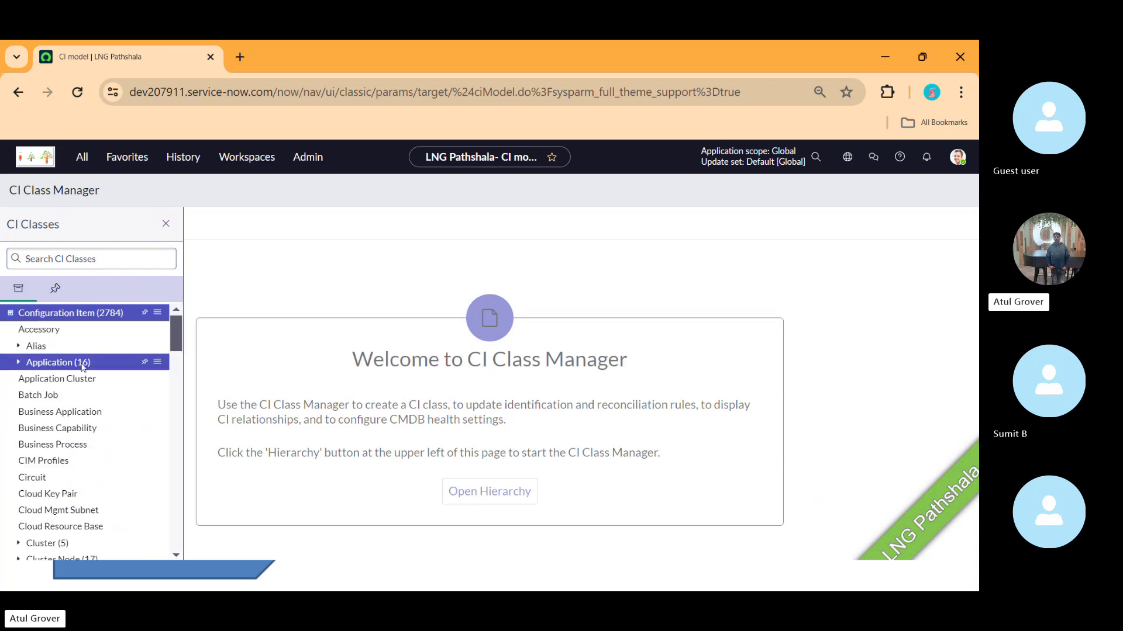
Search the CI classes for "compu" and locate the Computer class in the hierarchy
{"action": "left_click", "coordinate": [112, 257]}
{"action": "type", "text": "om"}
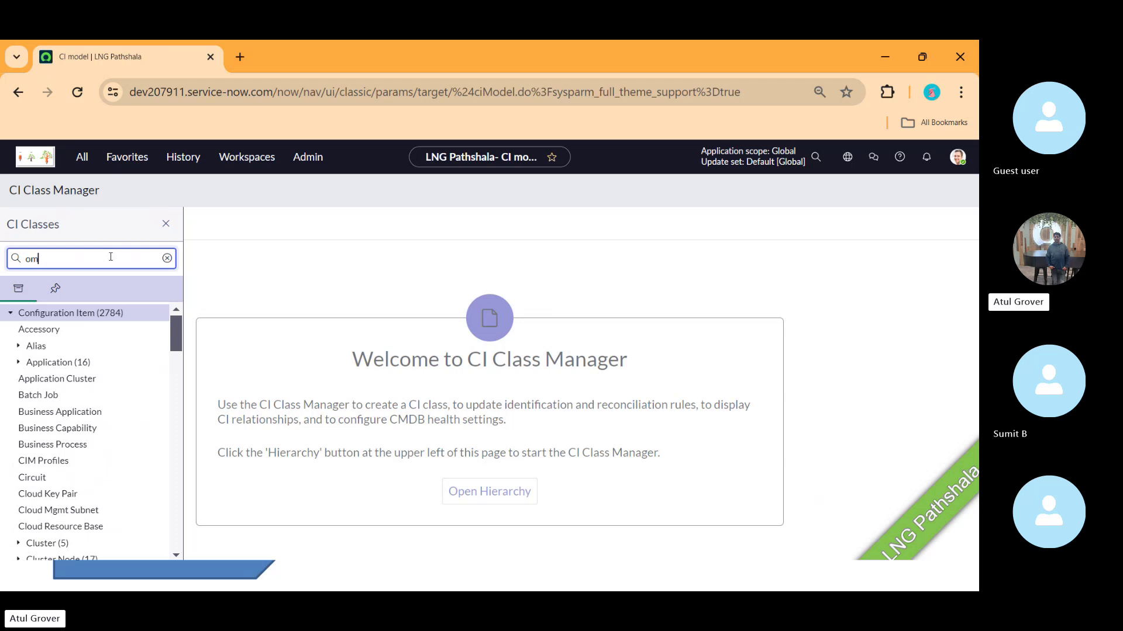
{"action": "key", "text": "BackSpace"}
{"action": "key", "text": "BackSpace"}
{"action": "type", "text": "compu"}
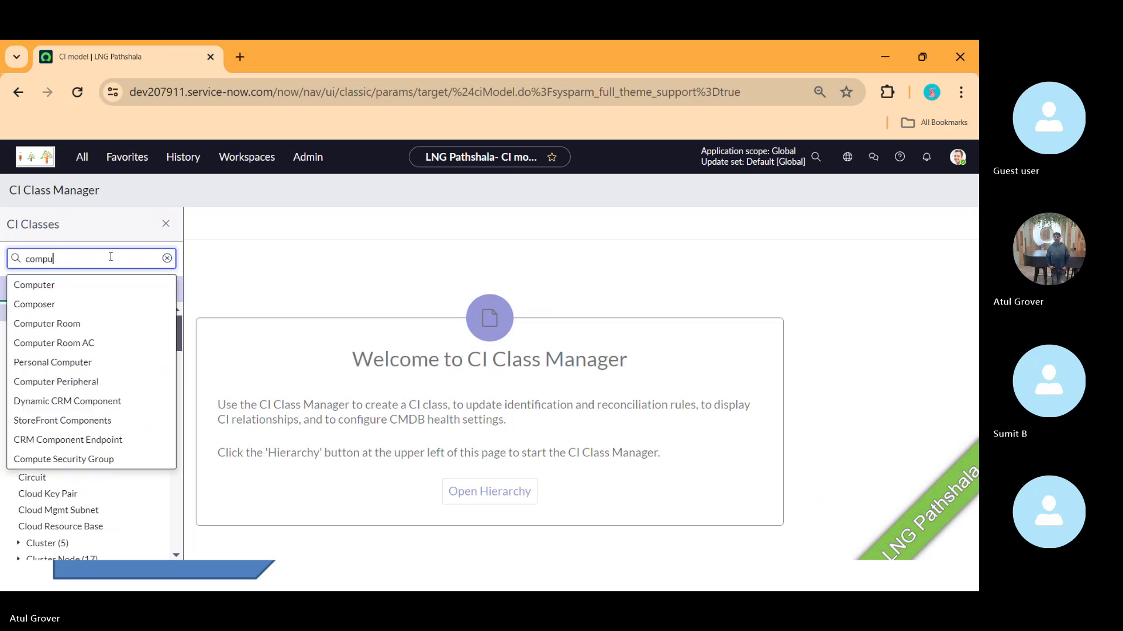
{"action": "left_click", "coordinate": [69, 290]}
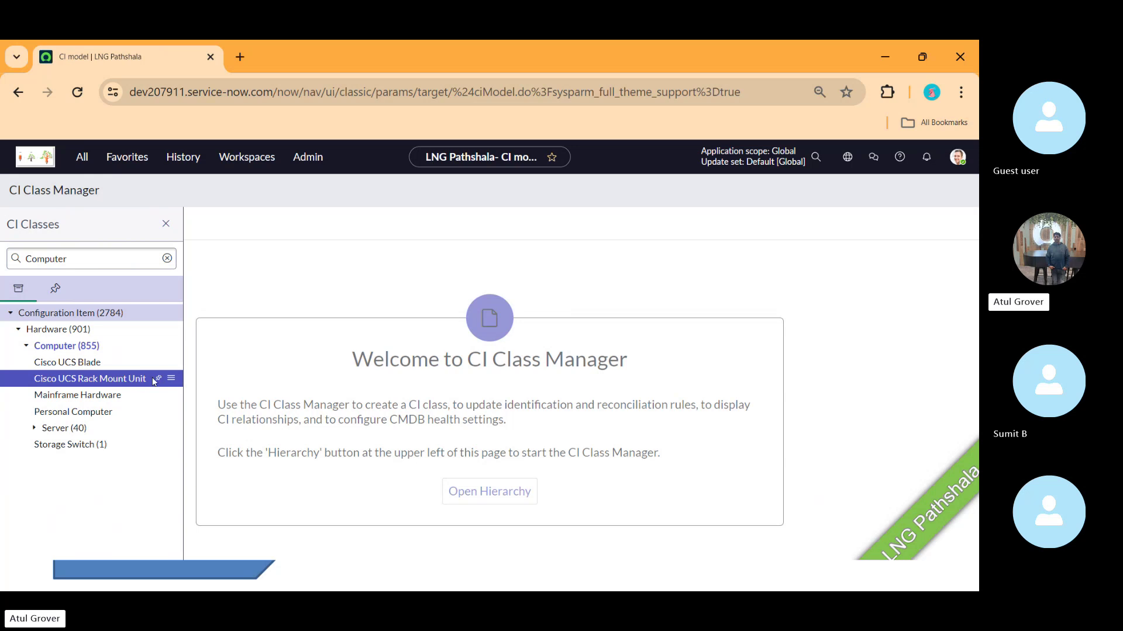
Expand the Server class to view its child classes, and open the basic info of the Computer class
{"action": "left_click", "coordinate": [34, 429]}
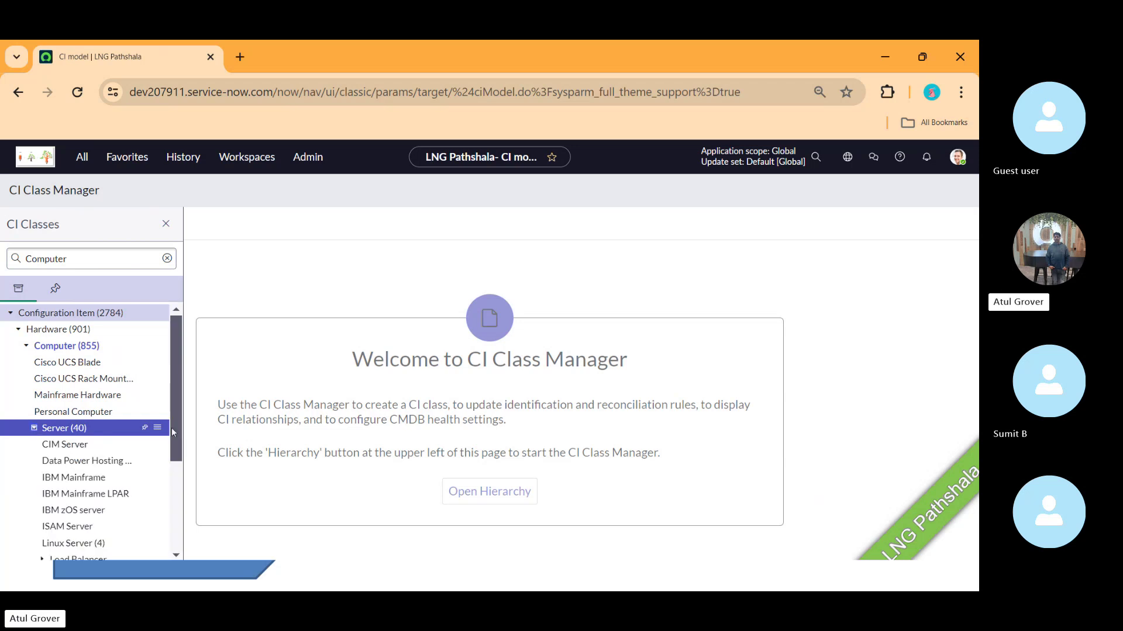
{"action": "left_click_drag", "start_coordinate": [174, 418], "coordinate": [173, 434]}
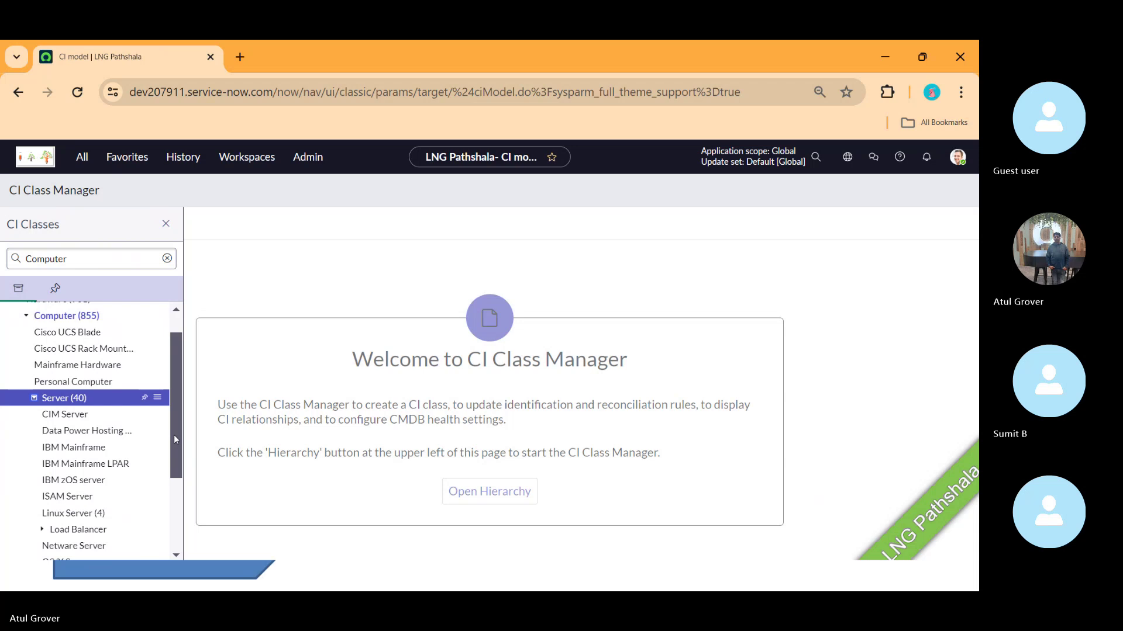
{"action": "left_click", "coordinate": [89, 318]}
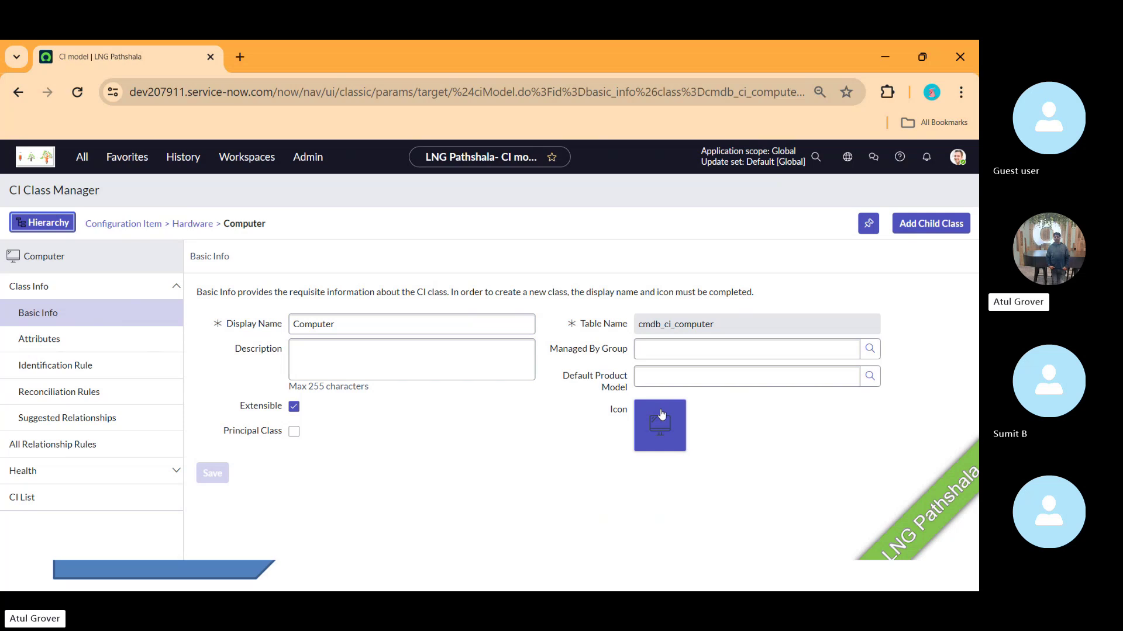
Review the Computer class's attributes sorted by column label in descending order, its identification rule, reconciliation rules and suggested relationships
{"action": "left_click", "coordinate": [52, 343]}
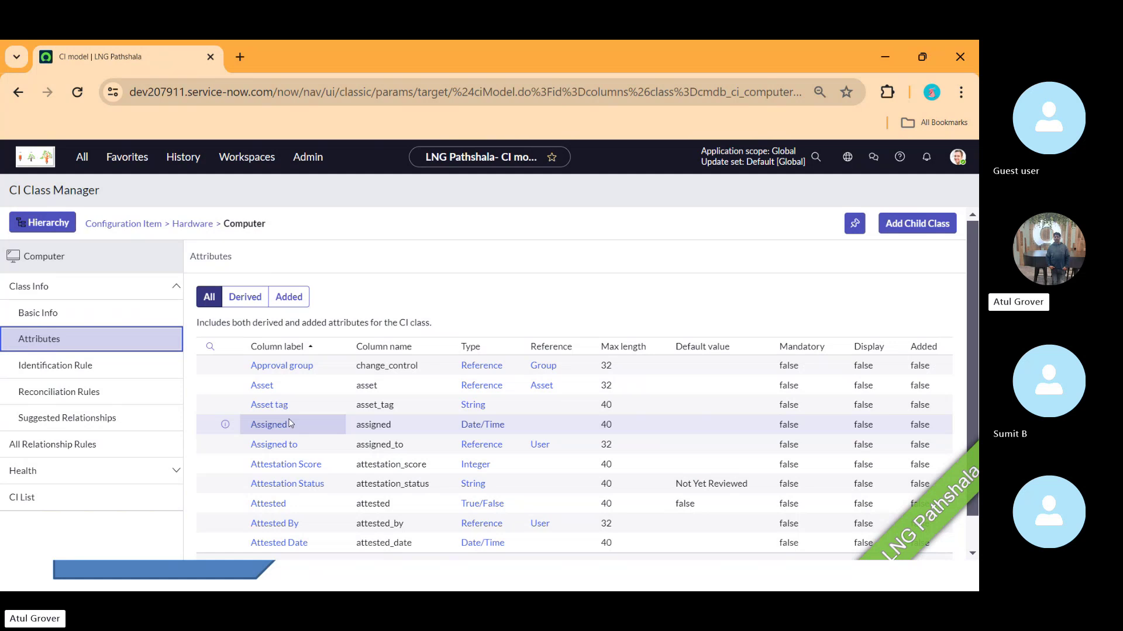
{"action": "left_click", "coordinate": [282, 347]}
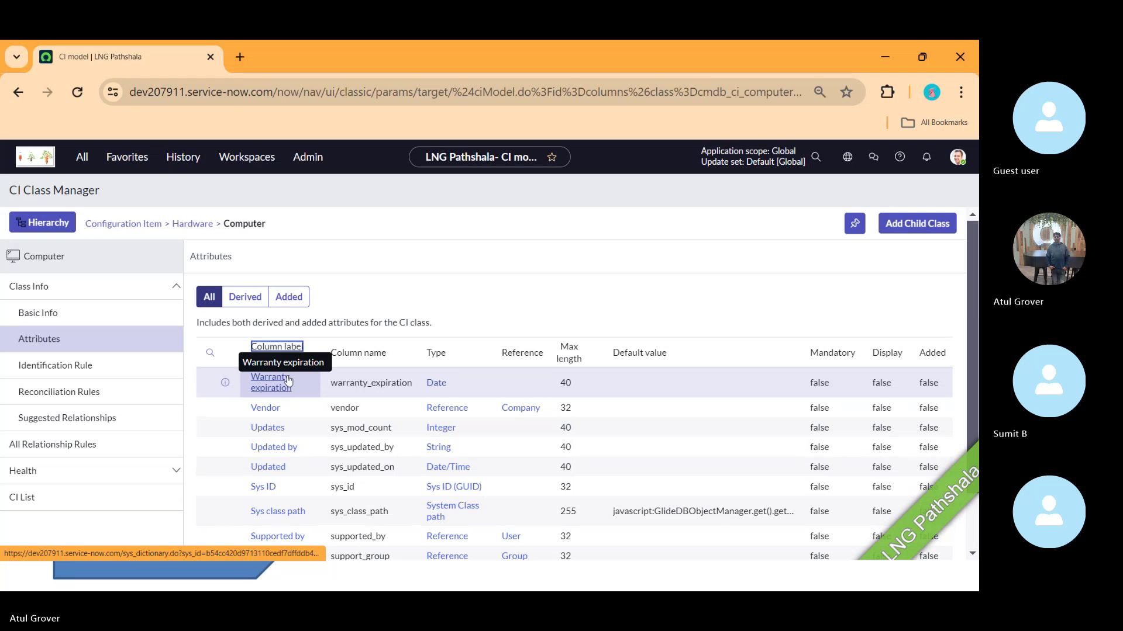
{"action": "left_click", "coordinate": [39, 372]}
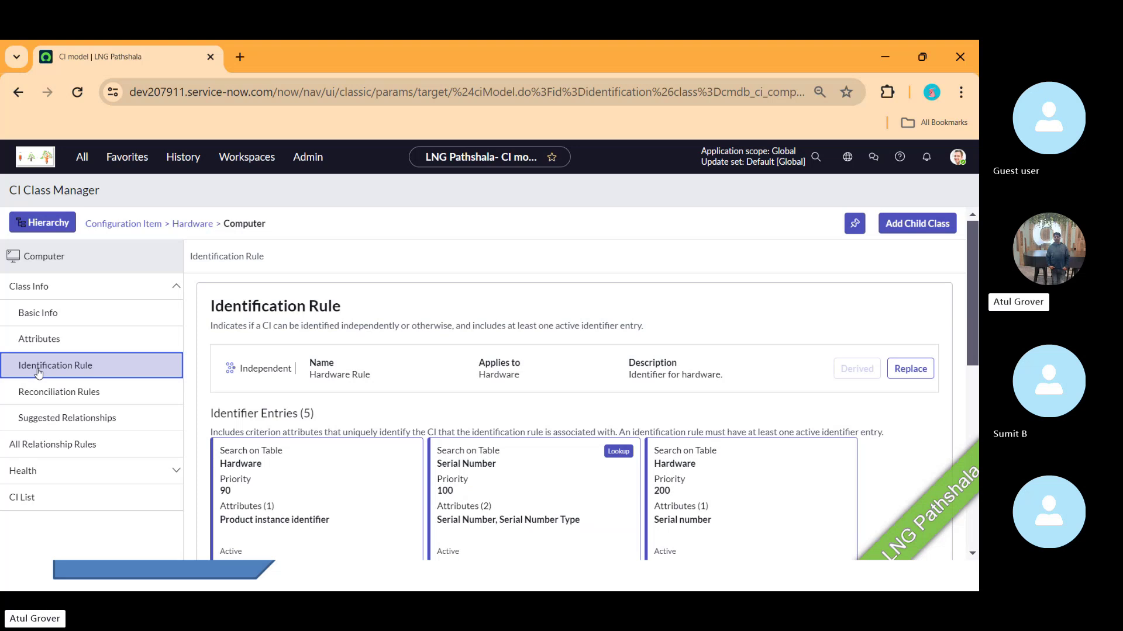
{"action": "left_click", "coordinate": [54, 405]}
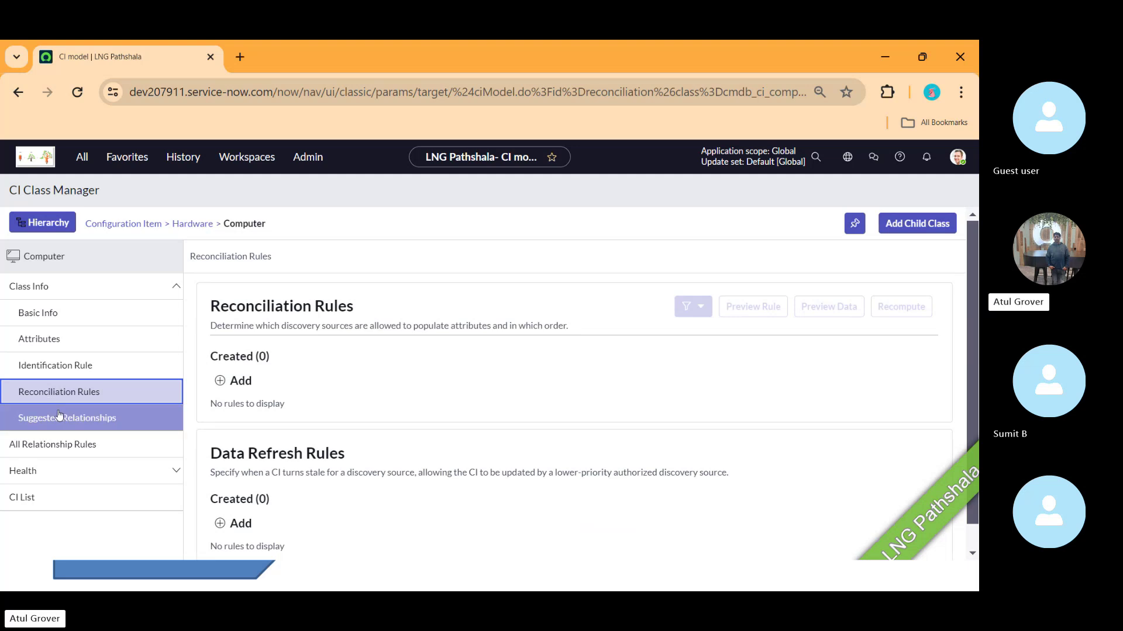
{"action": "left_click", "coordinate": [59, 415]}
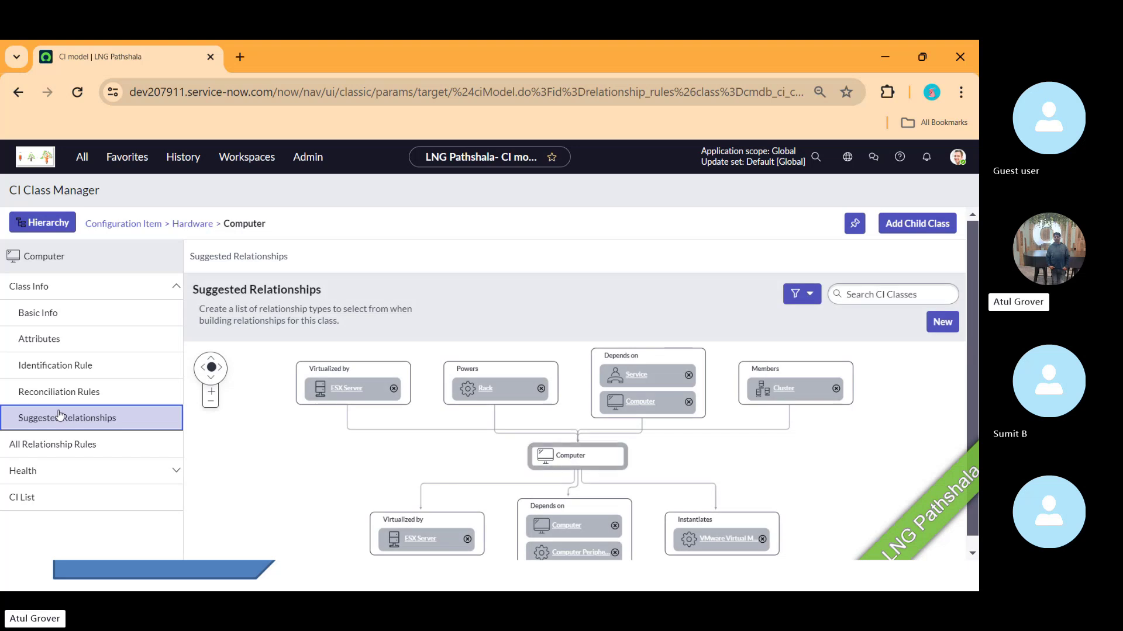
{"action": "key", "text": "alt+Tab"}
{"action": "key", "text": "alt+Tab"}
{"action": "key", "text": "alt+Tab"}
{"action": "key", "text": "alt+Tab"}
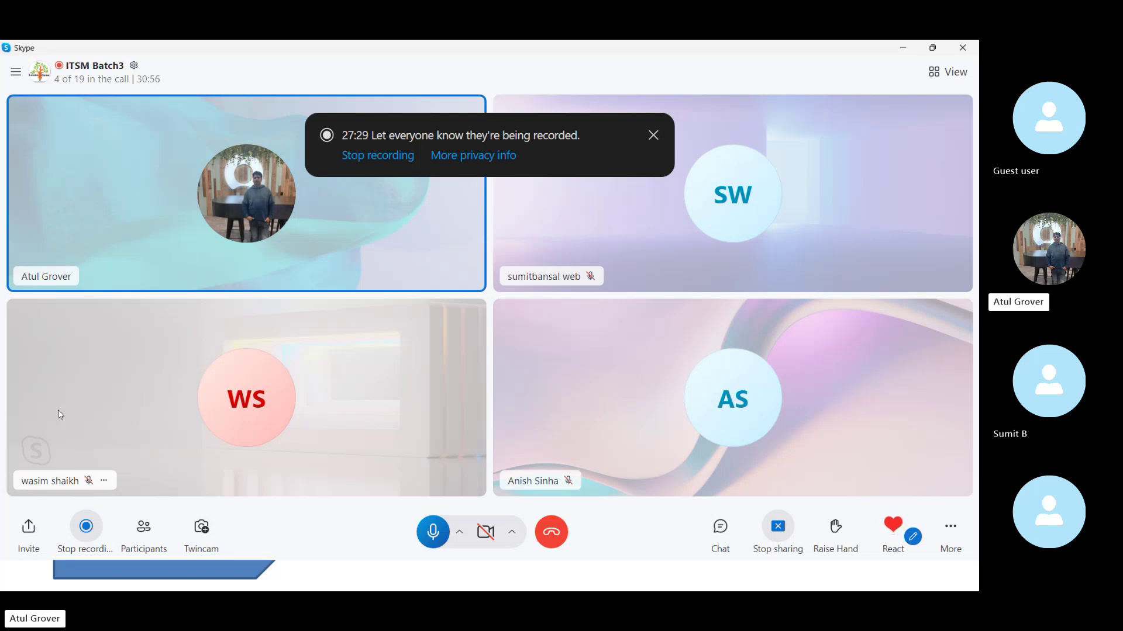
{"action": "key", "text": "alt+Tab"}
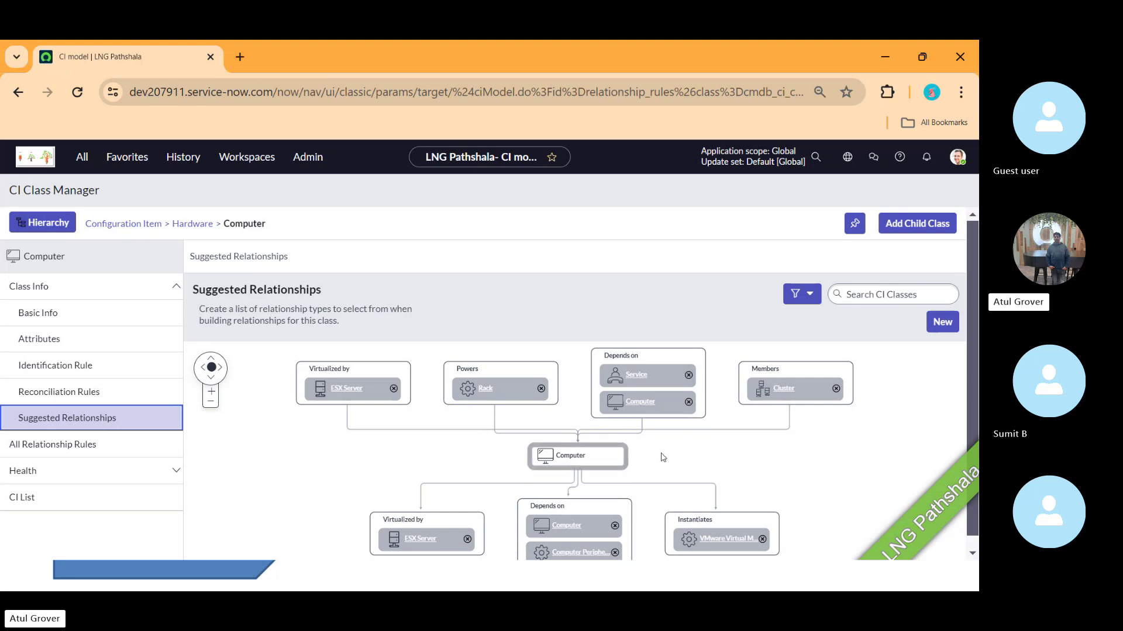
Expand the Health section of the Computer class to view its categories
{"action": "left_click", "coordinate": [96, 470]}
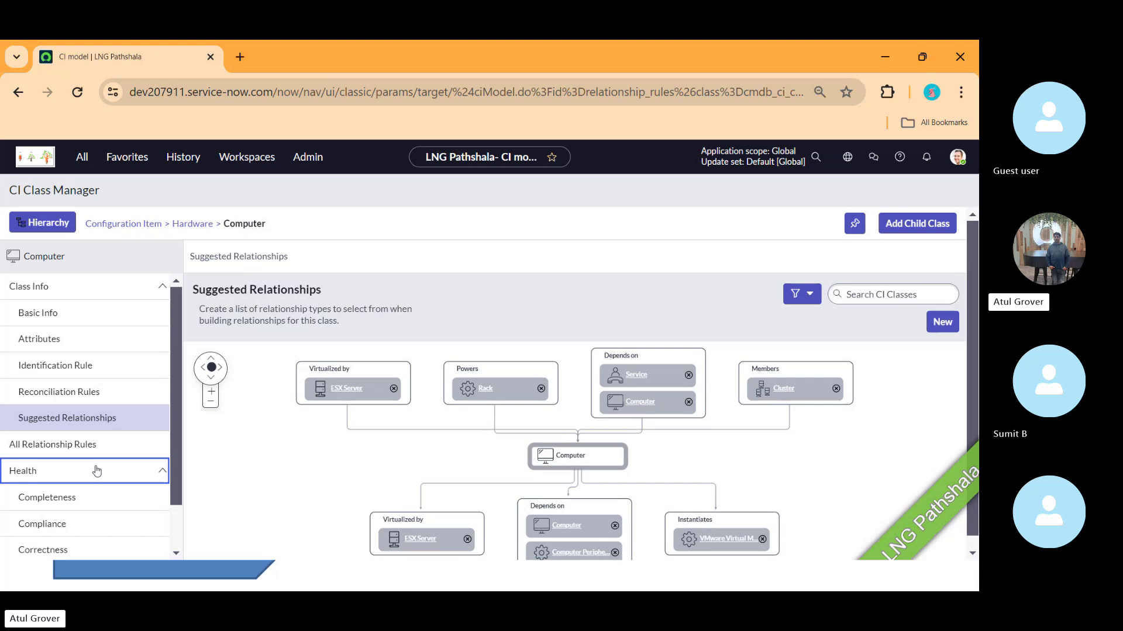
Filter the navigator for "tables" and open the Tables list under System Definition
{"action": "left_click", "coordinate": [83, 159]}
{"action": "type", "text": "table"}
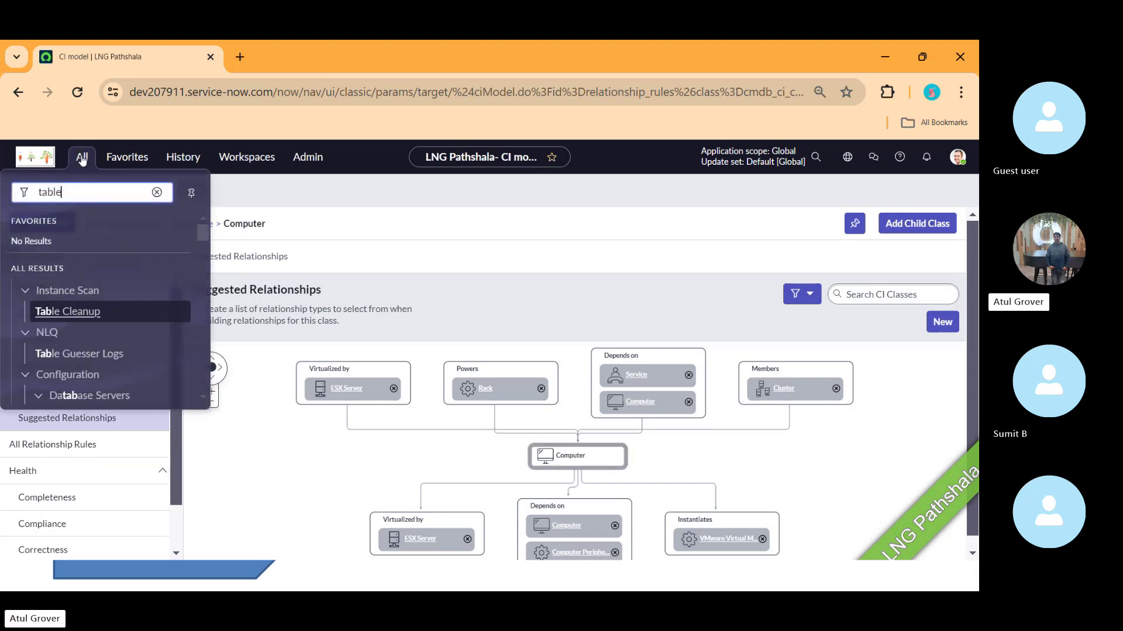
{"action": "type", "text": "s"}
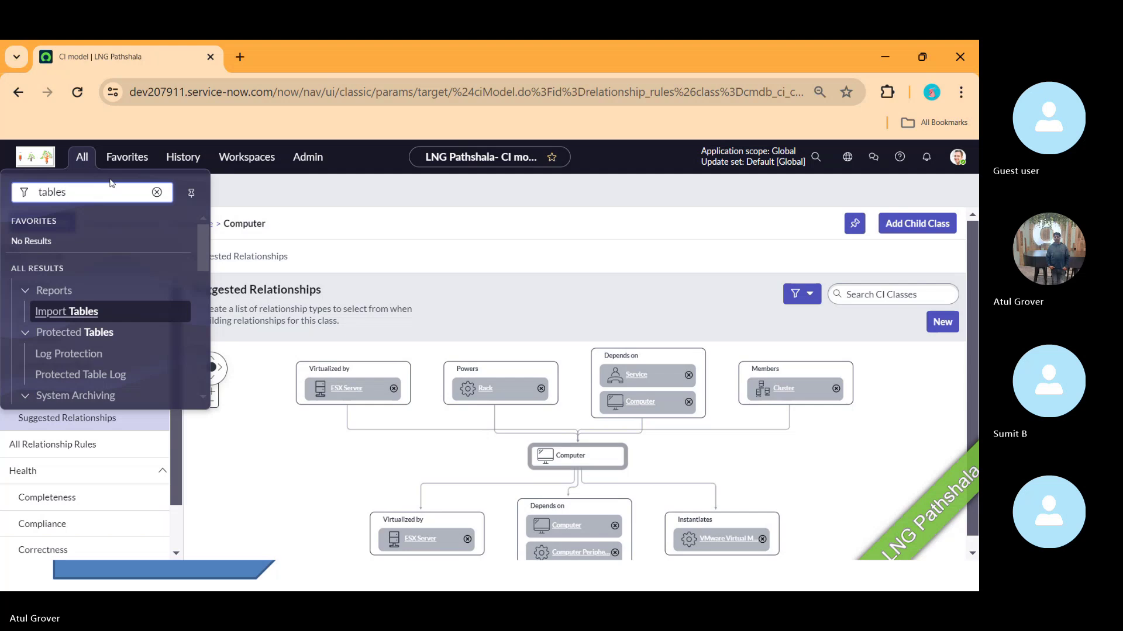
{"action": "left_click_drag", "start_coordinate": [203, 233], "coordinate": [204, 310]}
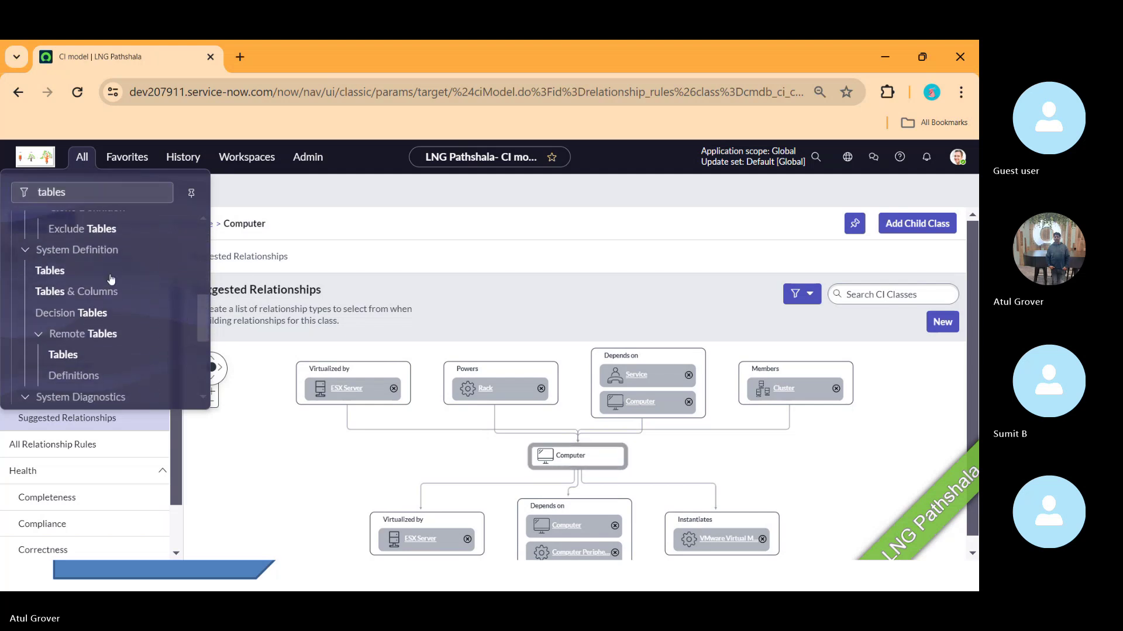
{"action": "left_click", "coordinate": [52, 271]}
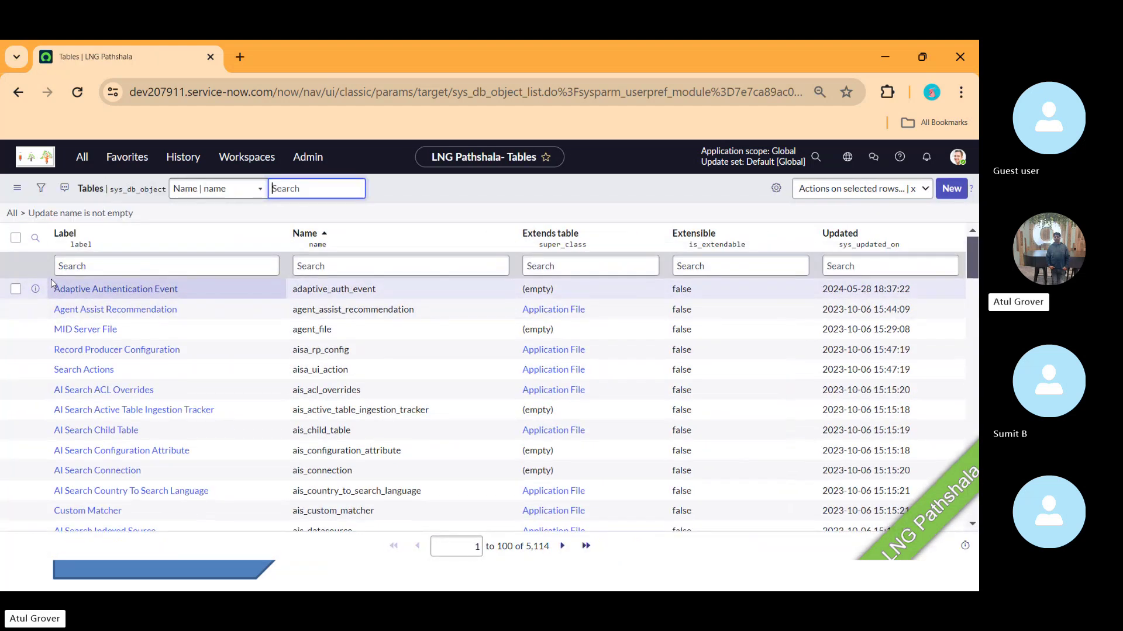
Filter the Tables list to records whose Name starts with cmdb
{"action": "left_click", "coordinate": [332, 267]}
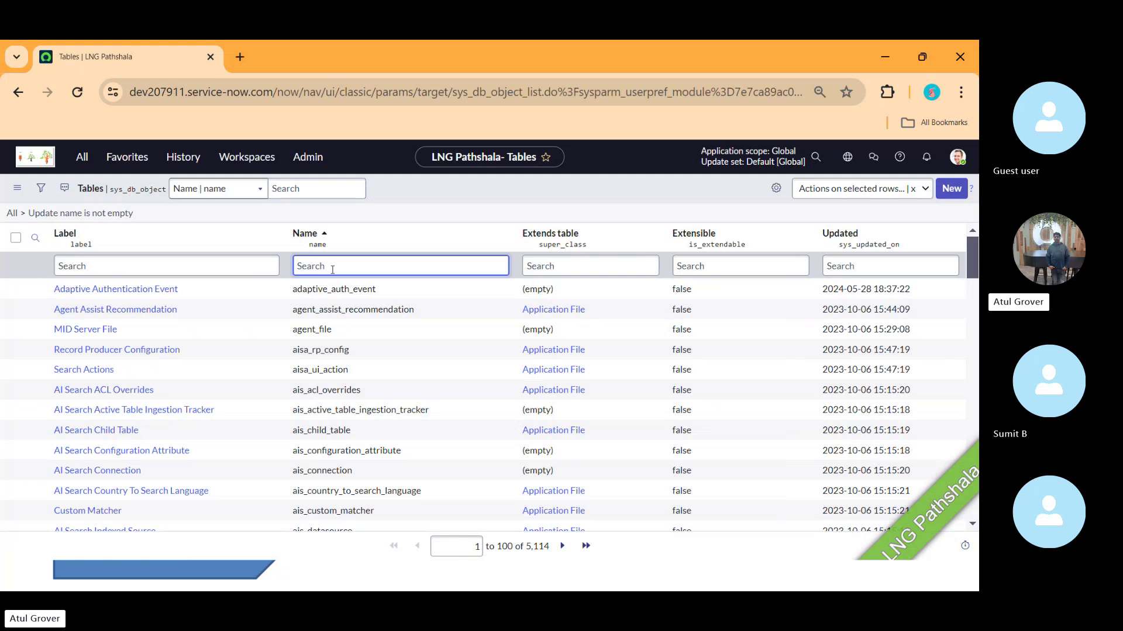
{"action": "type", "text": "cmdb"}
{"action": "key", "text": "Return"}
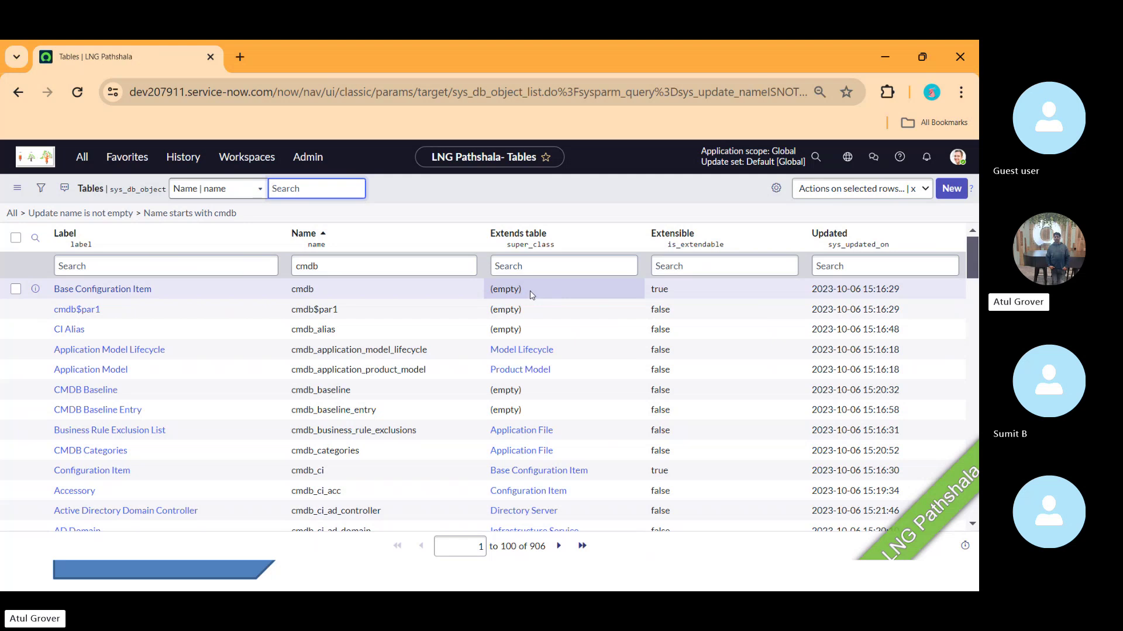
Filter the cmdb tables further by Extends table starting with cmdb
{"action": "left_click", "coordinate": [553, 270]}
{"action": "type", "text": "cm"}
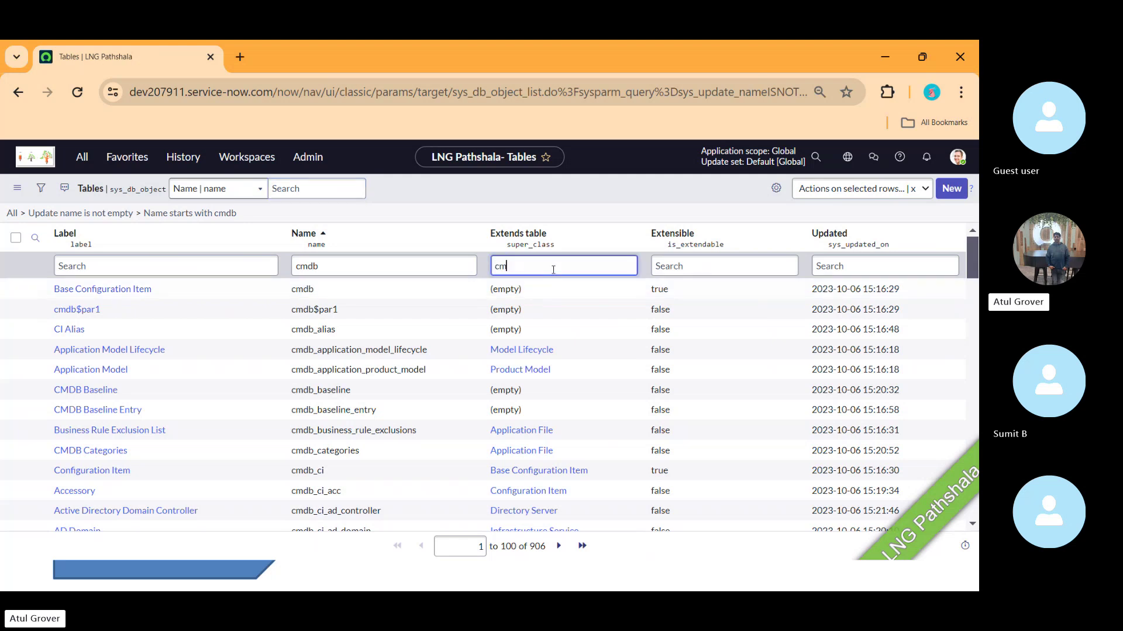
{"action": "type", "text": "db"}
{"action": "key", "text": "Return"}
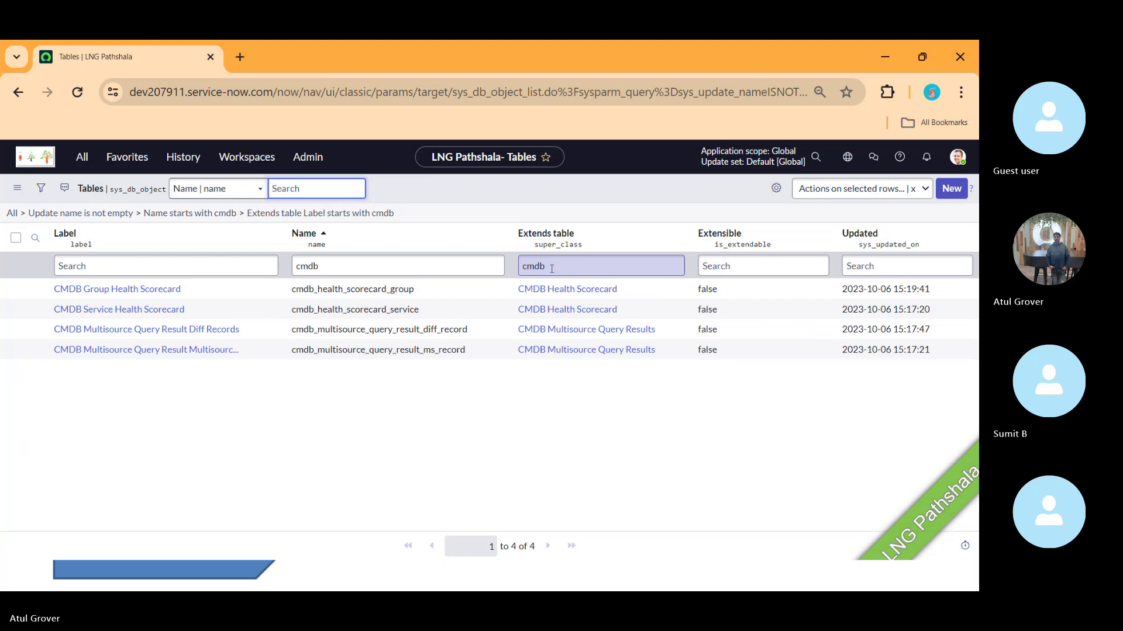
Clear the Extends table filter so the Tables list is filtered only by Name starting with cmdb
{"action": "left_click", "coordinate": [551, 269]}
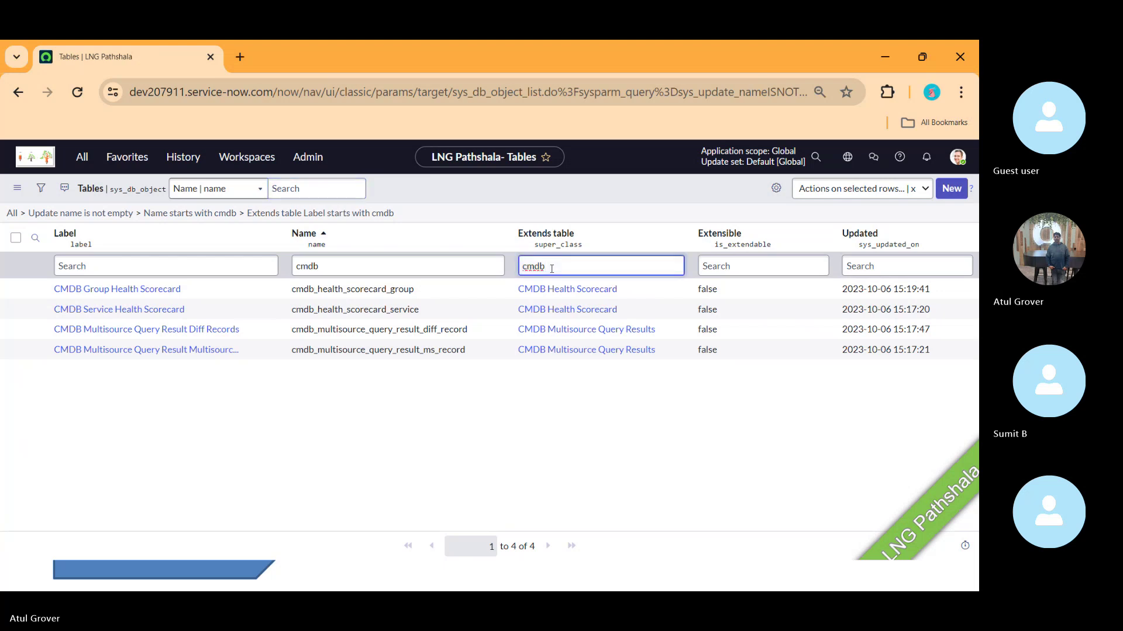
{"action": "key", "text": "BackSpace"}
{"action": "key", "text": "BackSpace"}
{"action": "key", "text": "BackSpace"}
{"action": "key", "text": "BackSpace"}
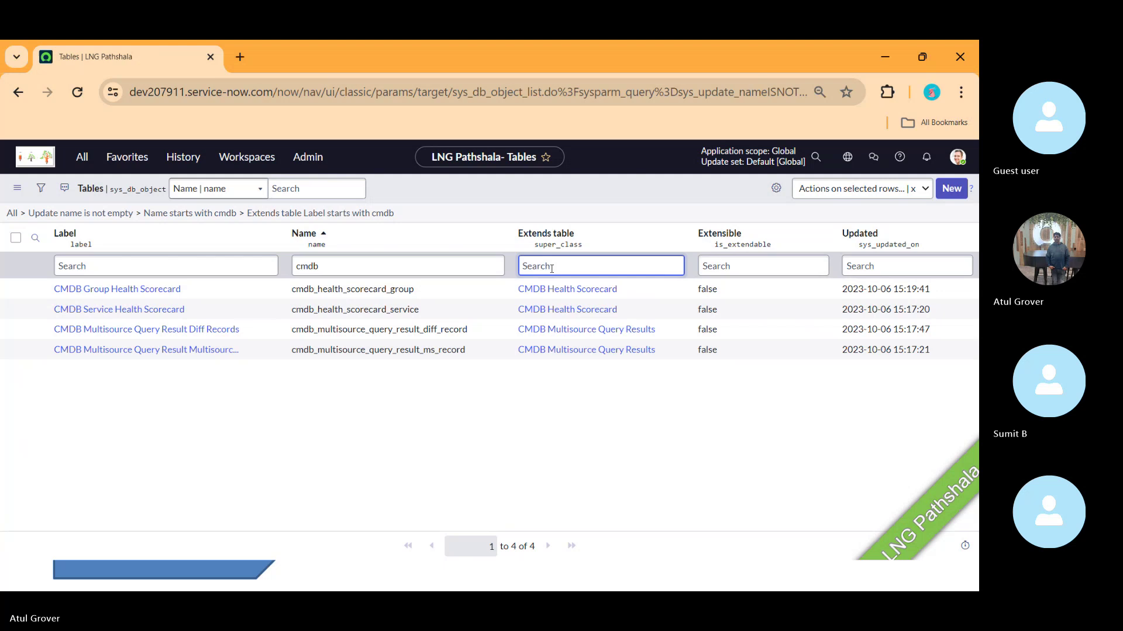
{"action": "left_click", "coordinate": [444, 266]}
{"action": "key", "text": "Return"}
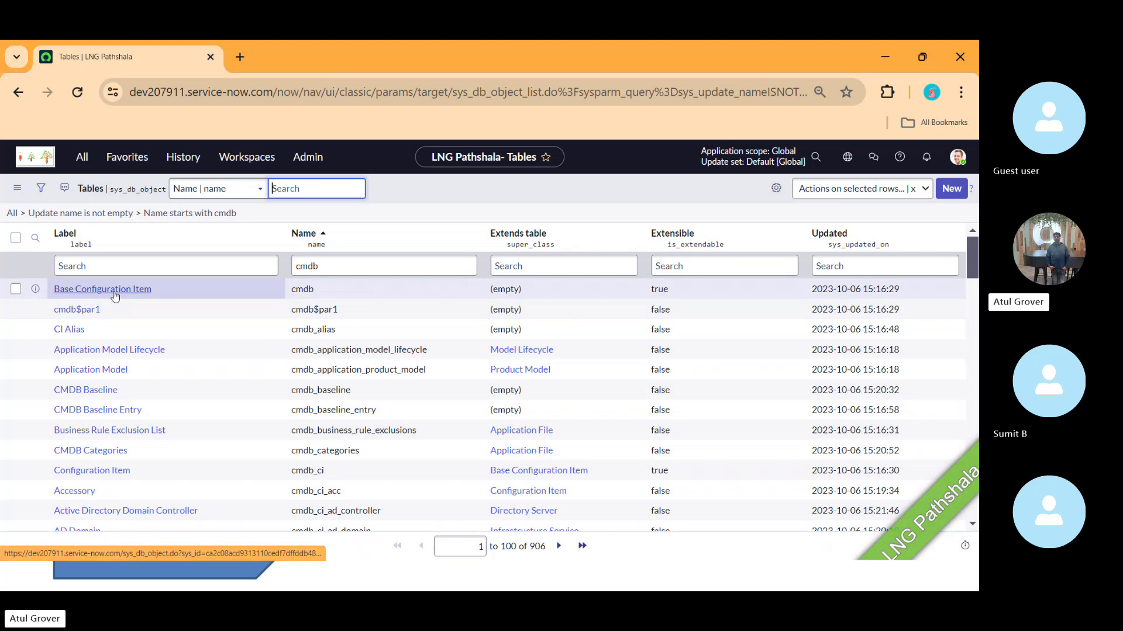
View the Configuration Item table record that the Accessory table extends, and return to the Tables list
{"action": "left_click", "coordinate": [543, 496]}
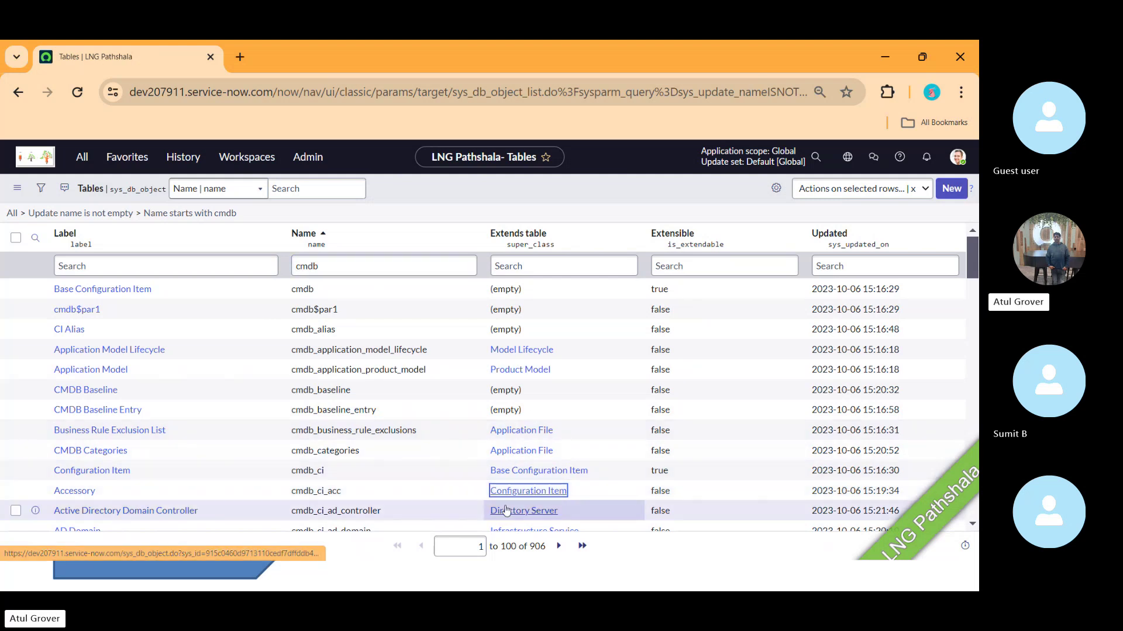
{"action": "left_click", "coordinate": [373, 270]}
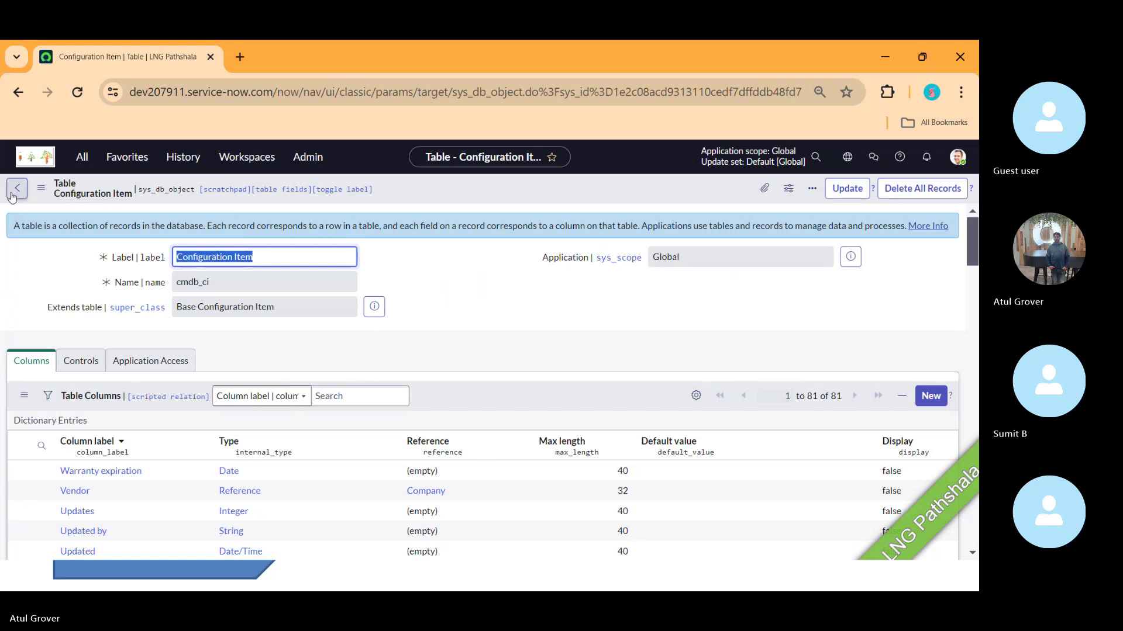
{"action": "left_click", "coordinate": [16, 189]}
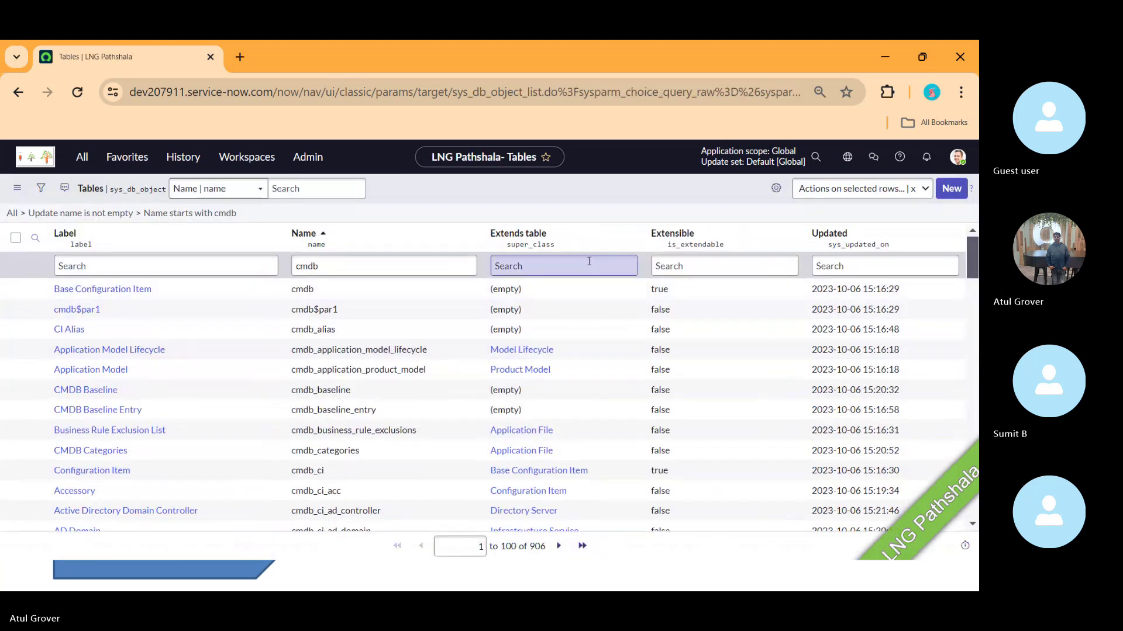
Filter the cmdb tables to those whose Extends table starts with config
{"action": "left_click", "coordinate": [588, 261]}
{"action": "type", "text": "config"}
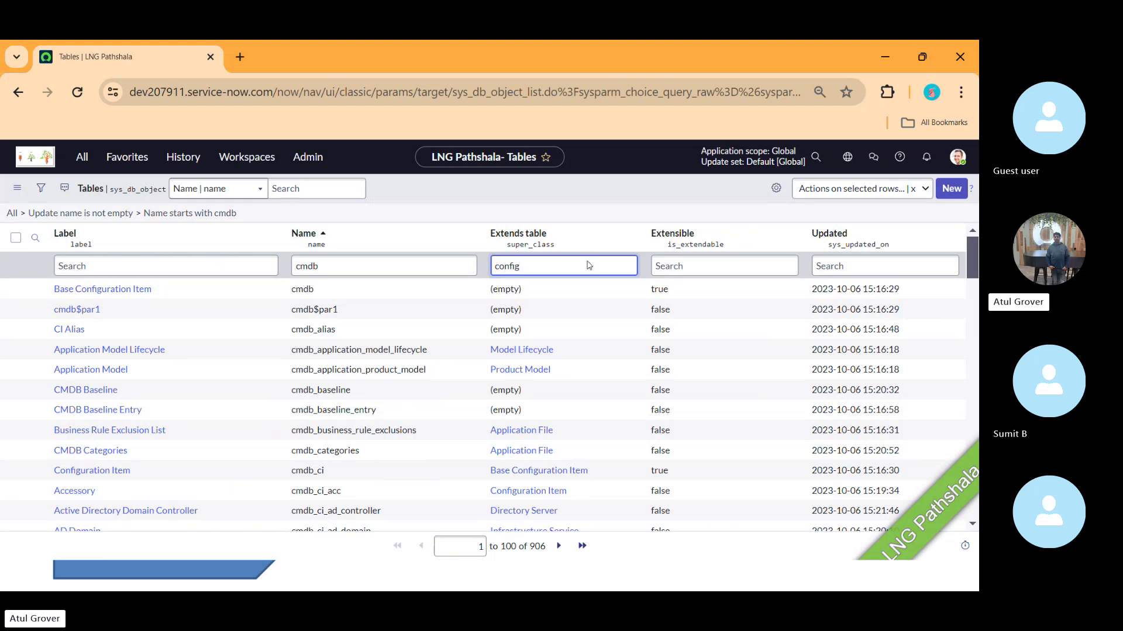
{"action": "key", "text": "Return"}
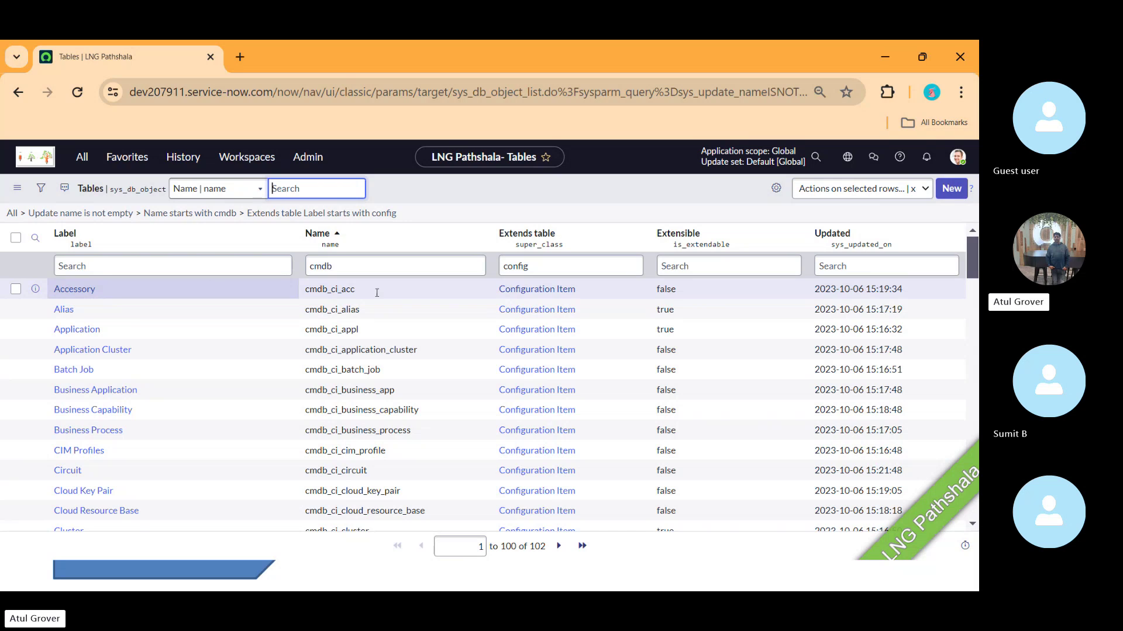
Open the Configuration Item table's schema map and examine how its child tables and Base Configuration Item connect to it
{"action": "left_click", "coordinate": [546, 297]}
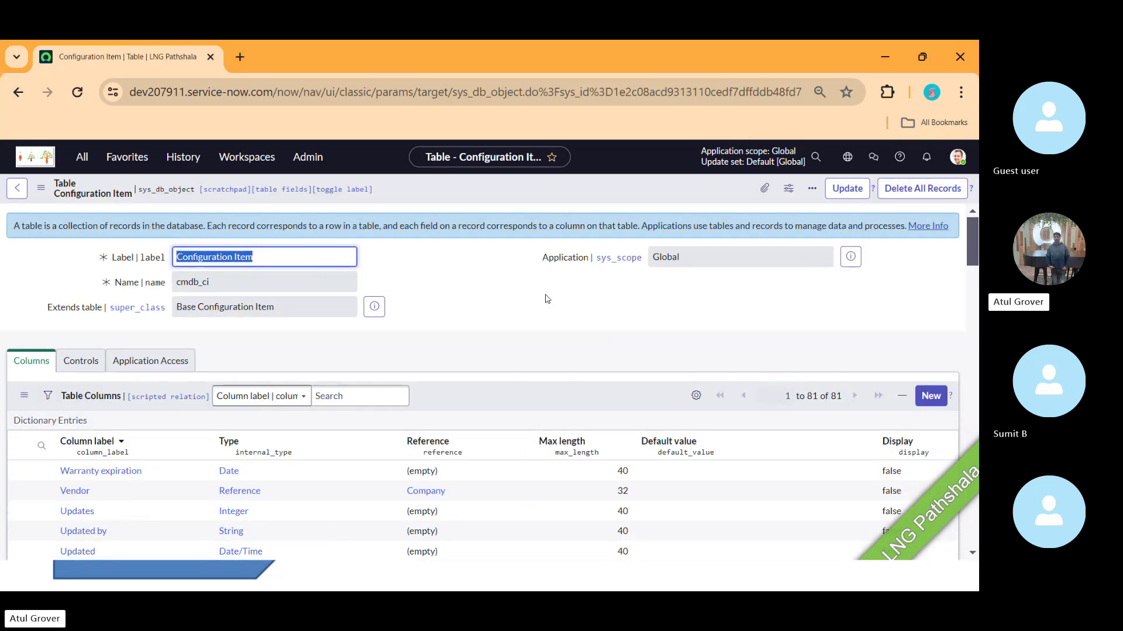
{"action": "left_click_drag", "start_coordinate": [975, 246], "coordinate": [972, 509]}
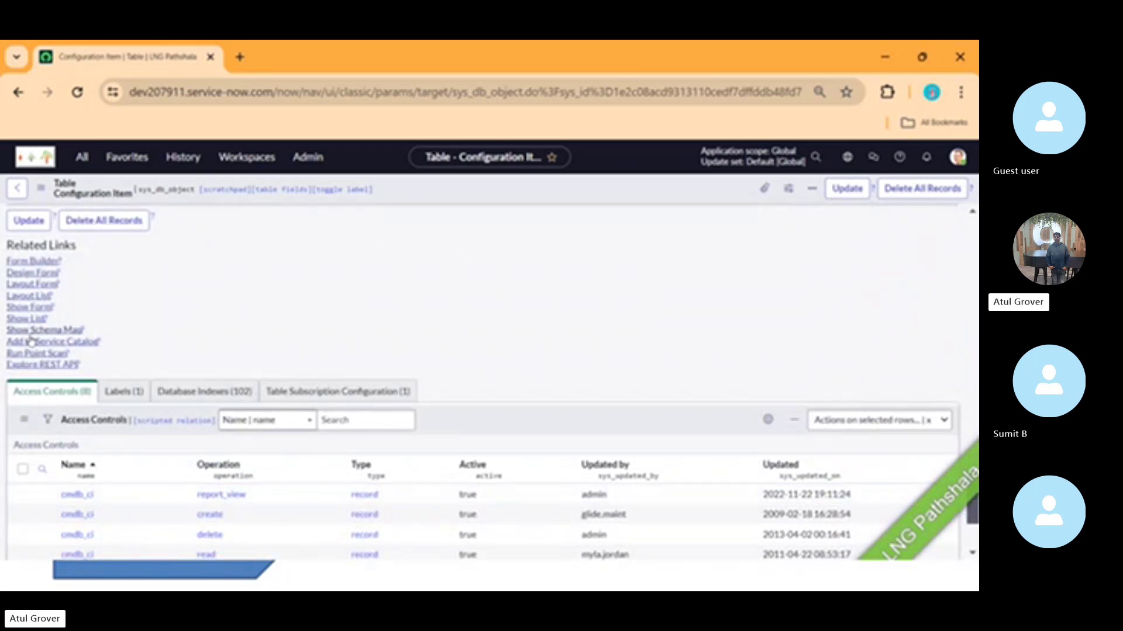
{"action": "left_click", "coordinate": [47, 332]}
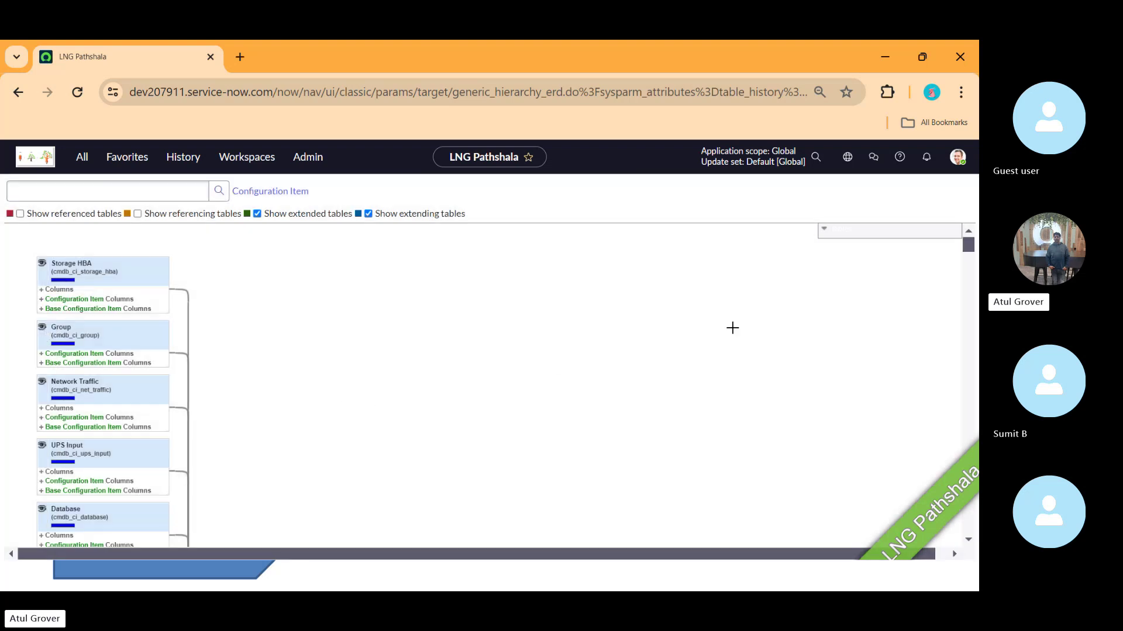
{"action": "left_click_drag", "start_coordinate": [969, 247], "coordinate": [953, 453]}
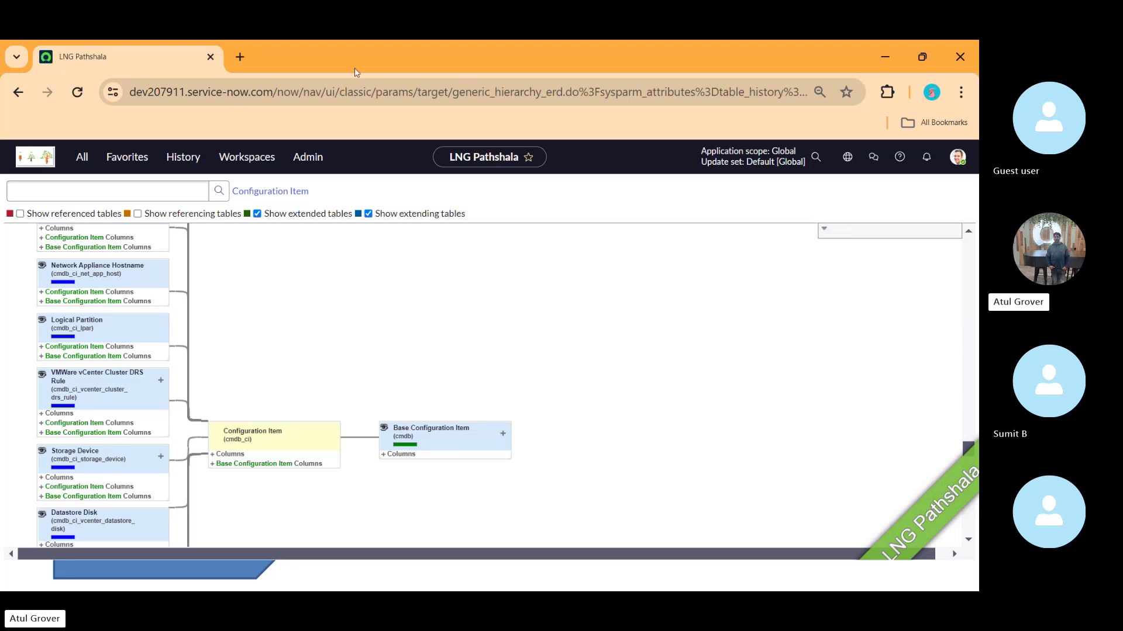
Find CI Class Manager in the navigator with "ci class", open it, and display the class hierarchy
{"action": "left_click", "coordinate": [92, 158]}
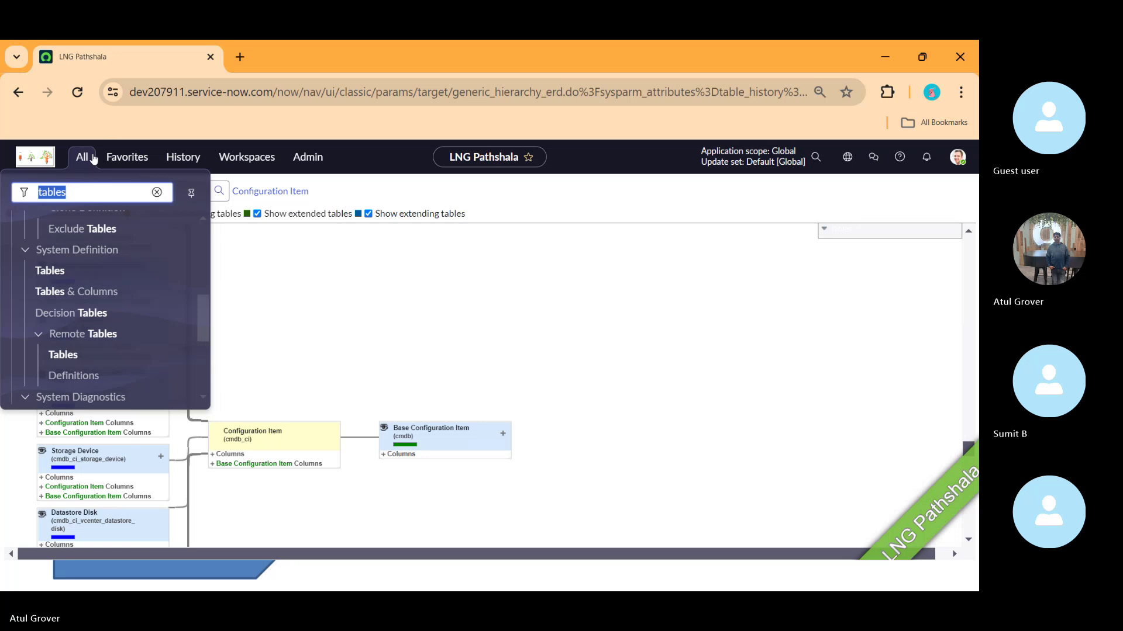
{"action": "type", "text": "ci class"}
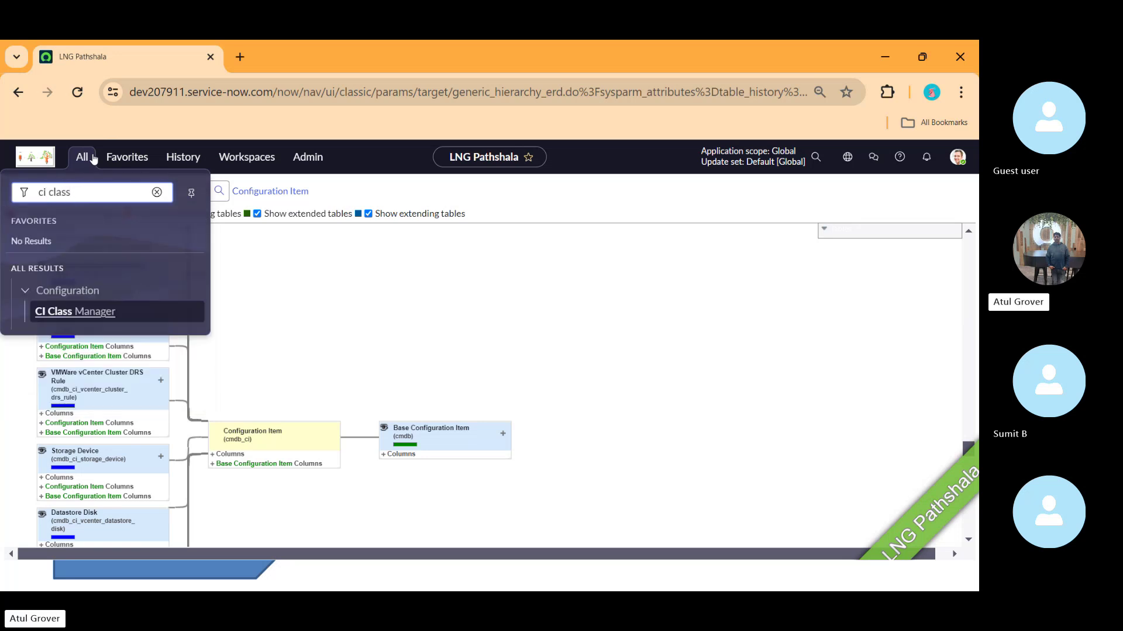
{"action": "left_click", "coordinate": [82, 314]}
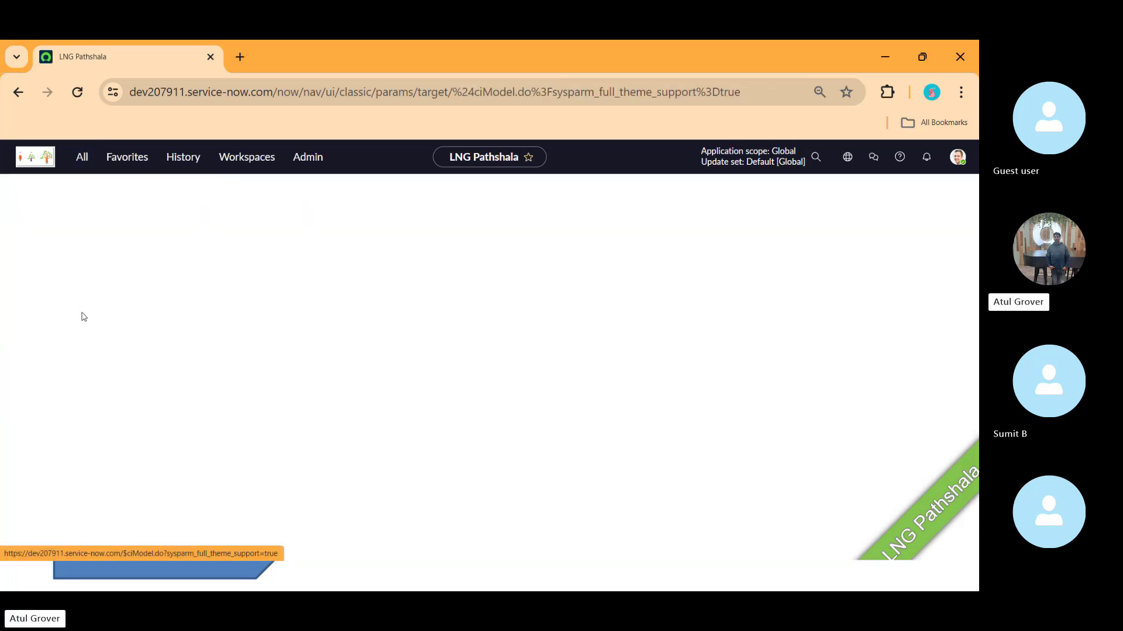
{"action": "left_click", "coordinate": [28, 227]}
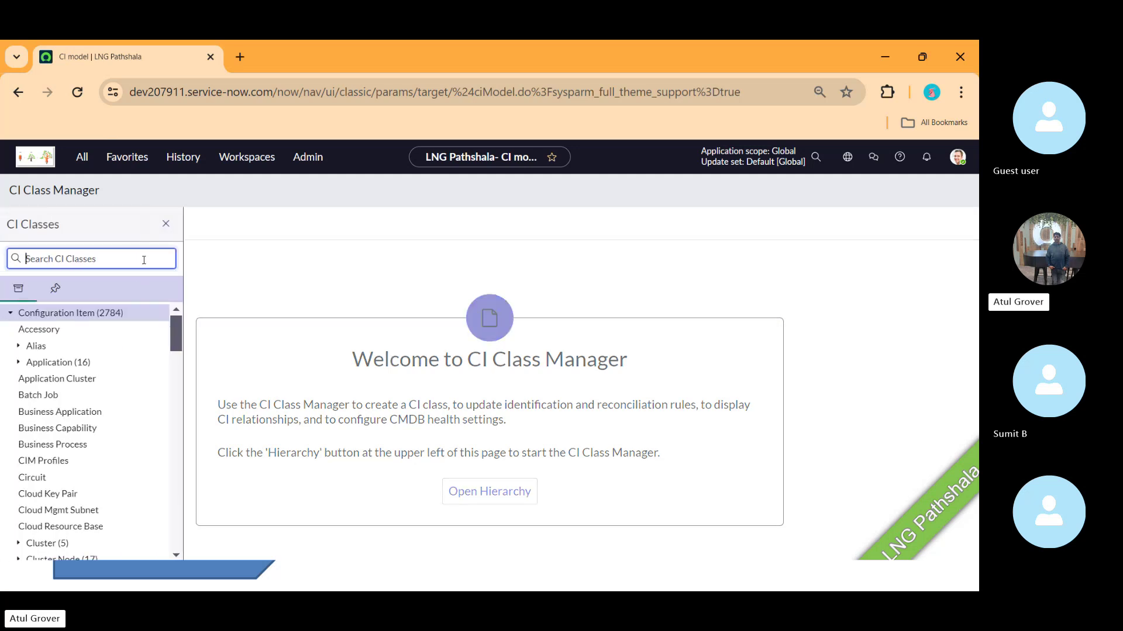
Search the CI classes for "server", select the Server class, and open its Linux Server subclass
{"action": "type", "text": "server"}
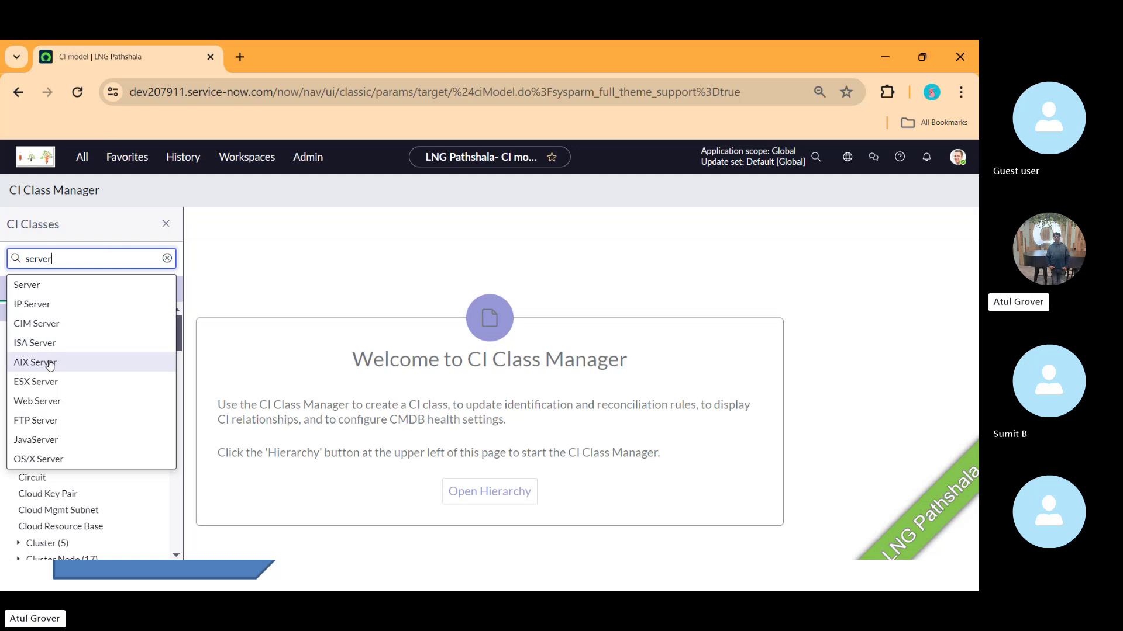
{"action": "left_click", "coordinate": [44, 287]}
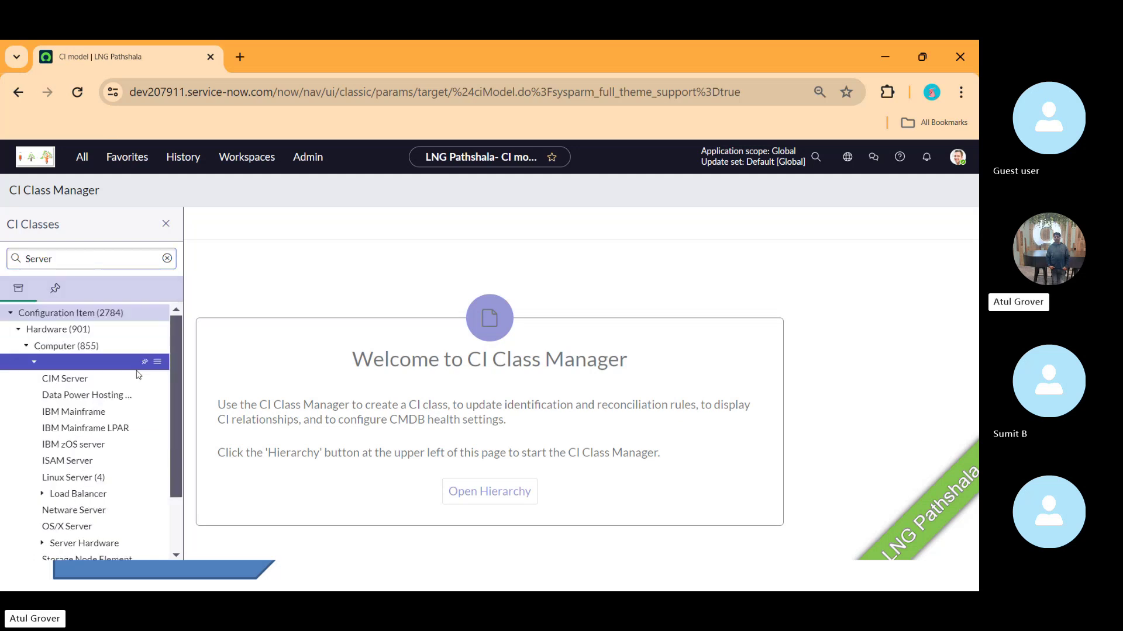
{"action": "left_click", "coordinate": [69, 478]}
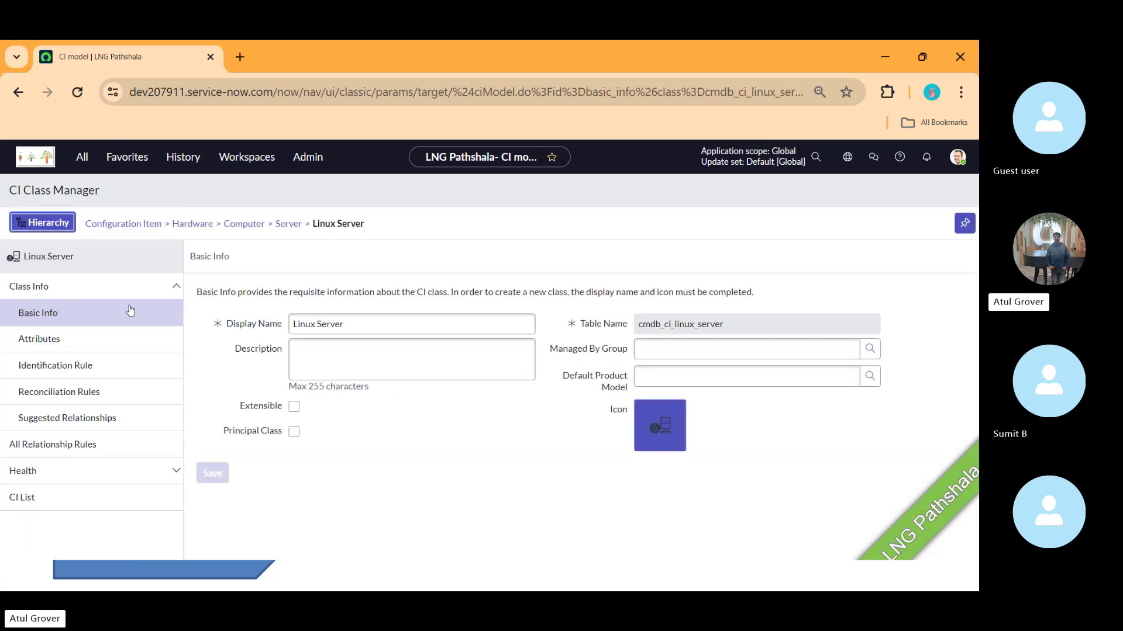
Show the CI List of the Linux Server class and open the lnux100 record
{"action": "left_click", "coordinate": [25, 503]}
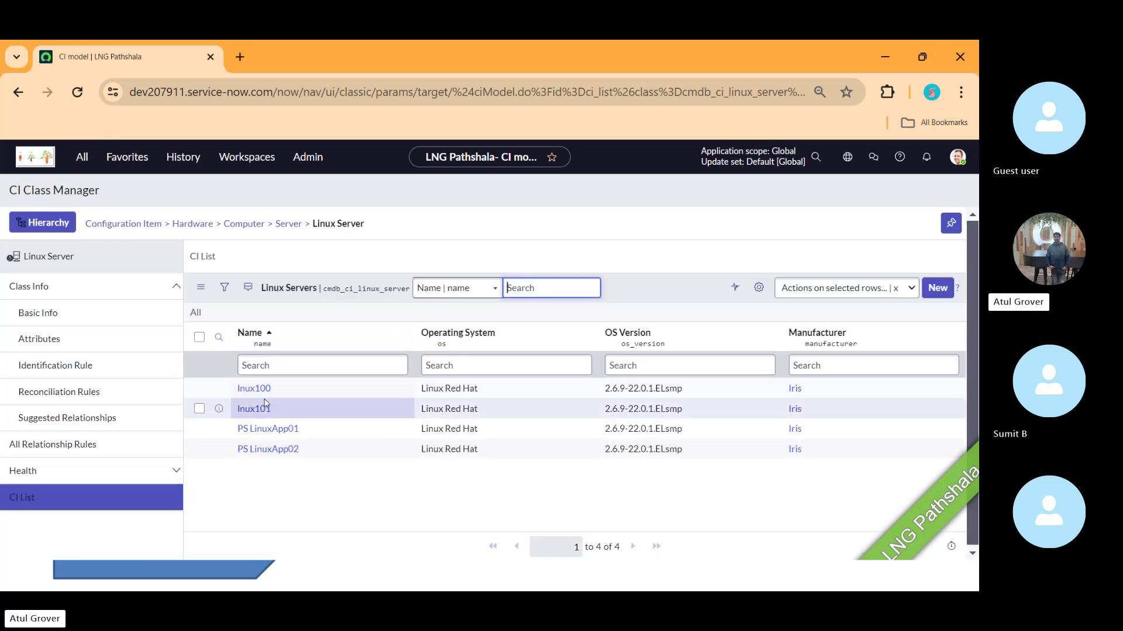
{"action": "left_click", "coordinate": [264, 391]}
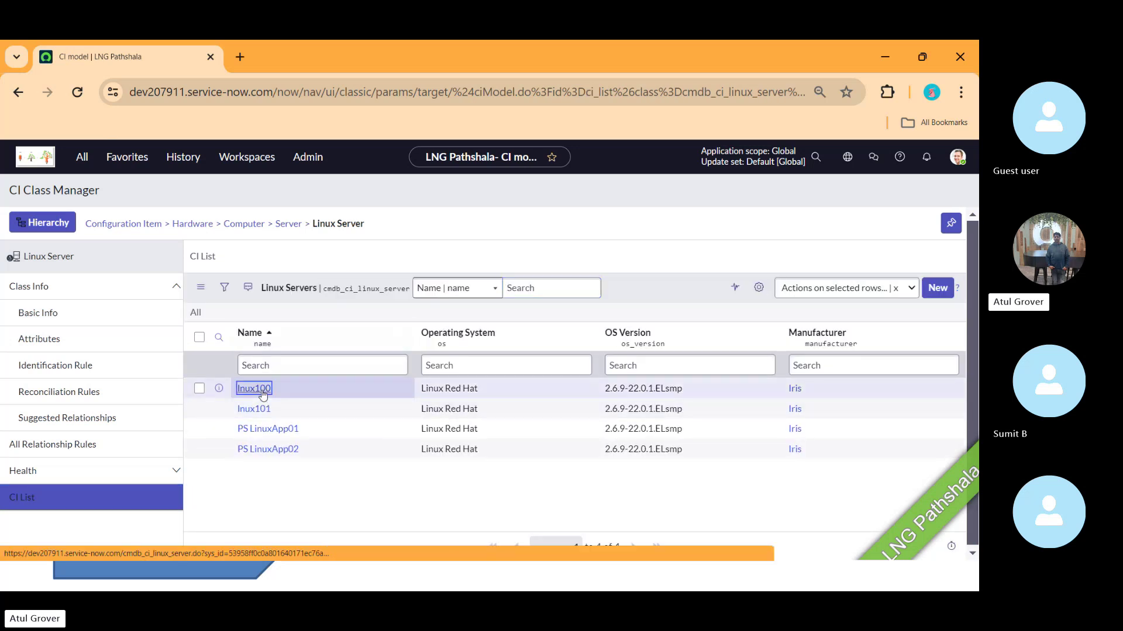
{"action": "left_click", "coordinate": [263, 390]}
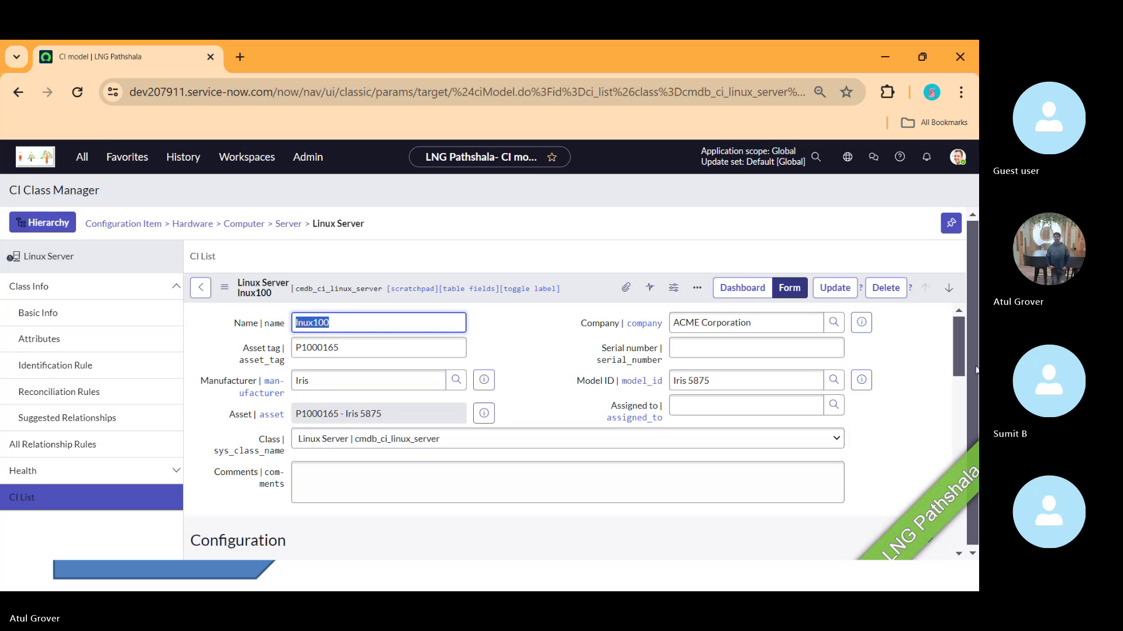
Review the lnux100 record's fields and related items, and open its dependency view
{"action": "left_click_drag", "start_coordinate": [959, 338], "coordinate": [934, 434]}
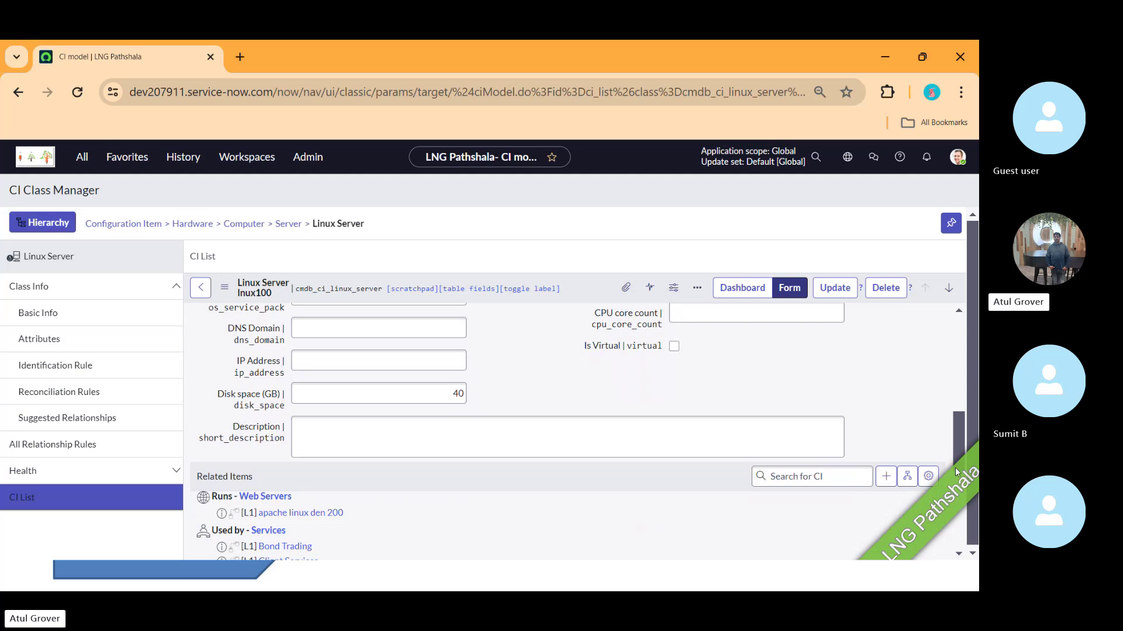
{"action": "left_click_drag", "start_coordinate": [962, 443], "coordinate": [956, 496]}
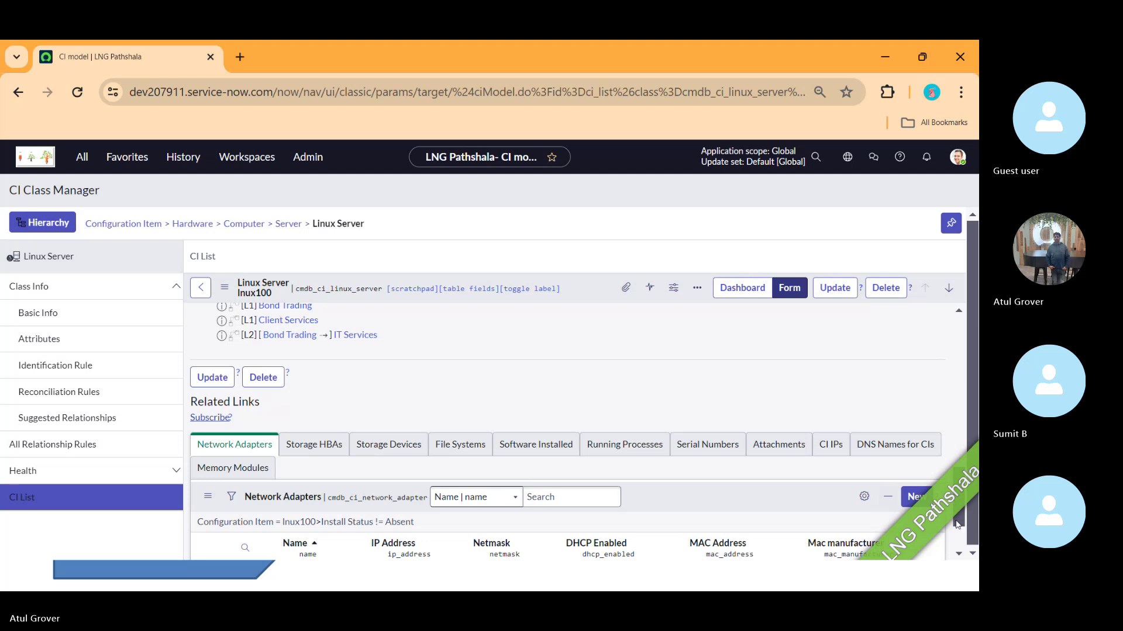
{"action": "scroll", "coordinate": [956, 501], "scroll_direction": "up", "scroll_amount": 2}
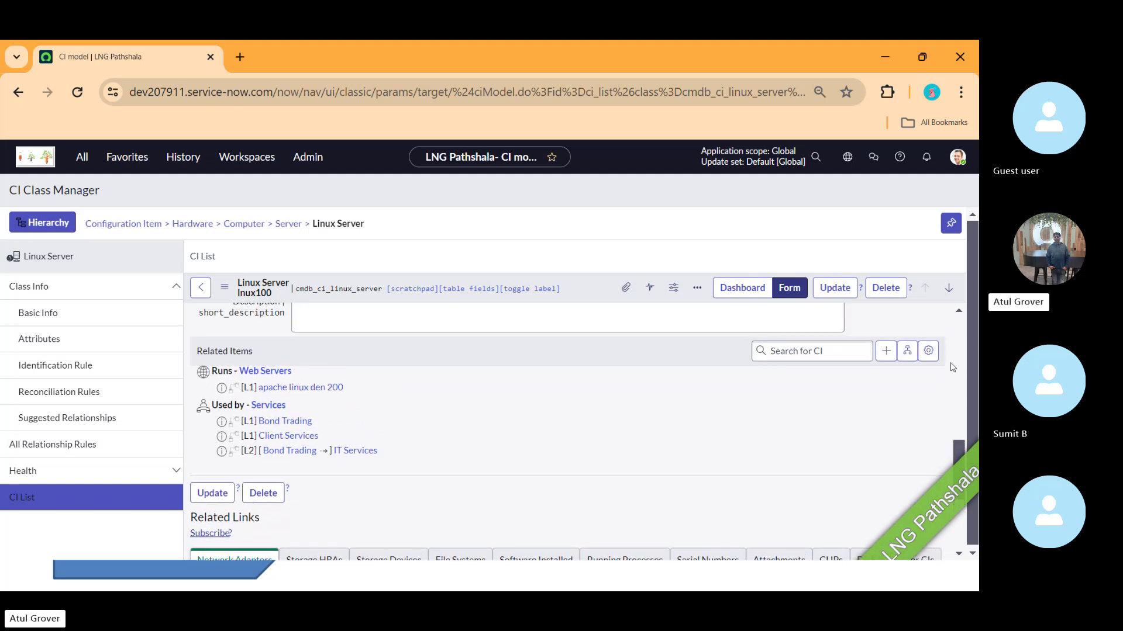
{"action": "left_click", "coordinate": [907, 351]}
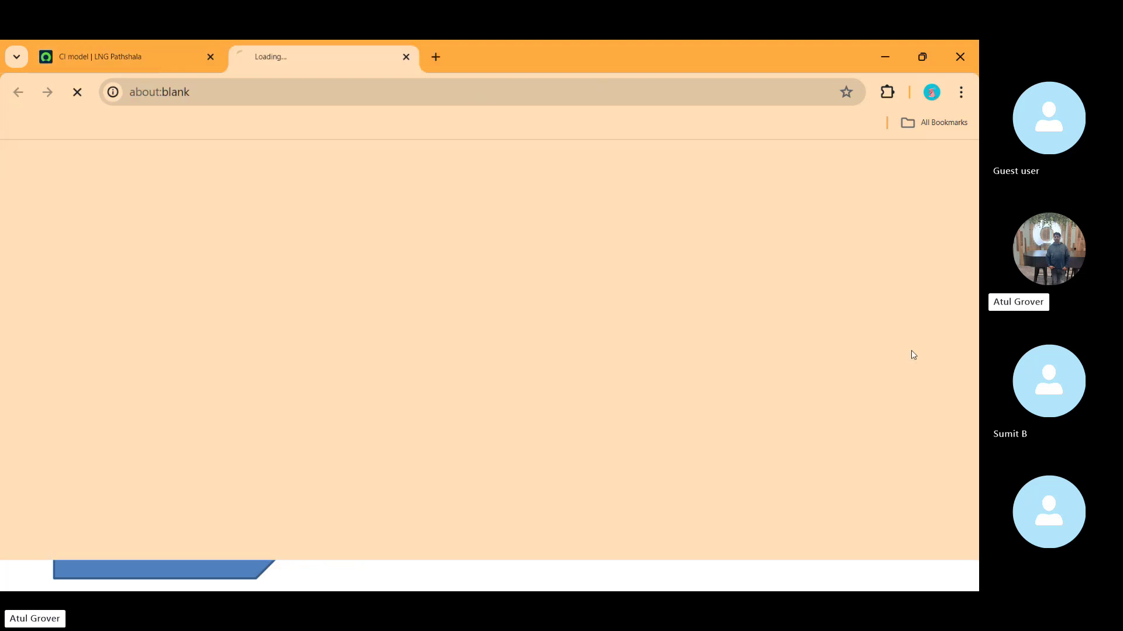
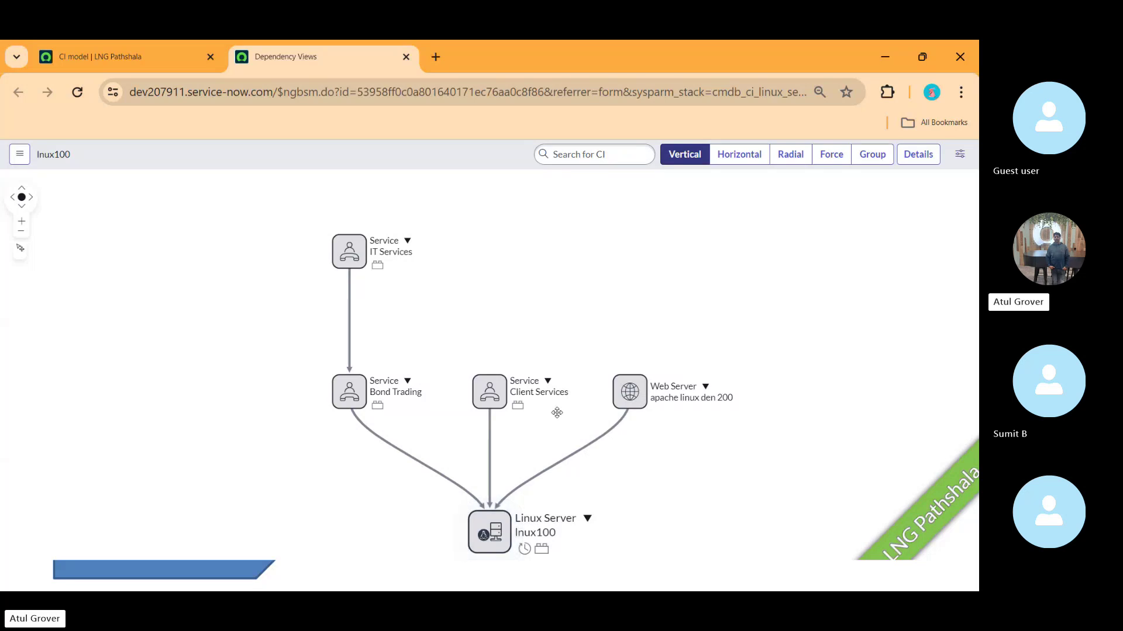
{"action": "key", "text": "alt+Tab"}
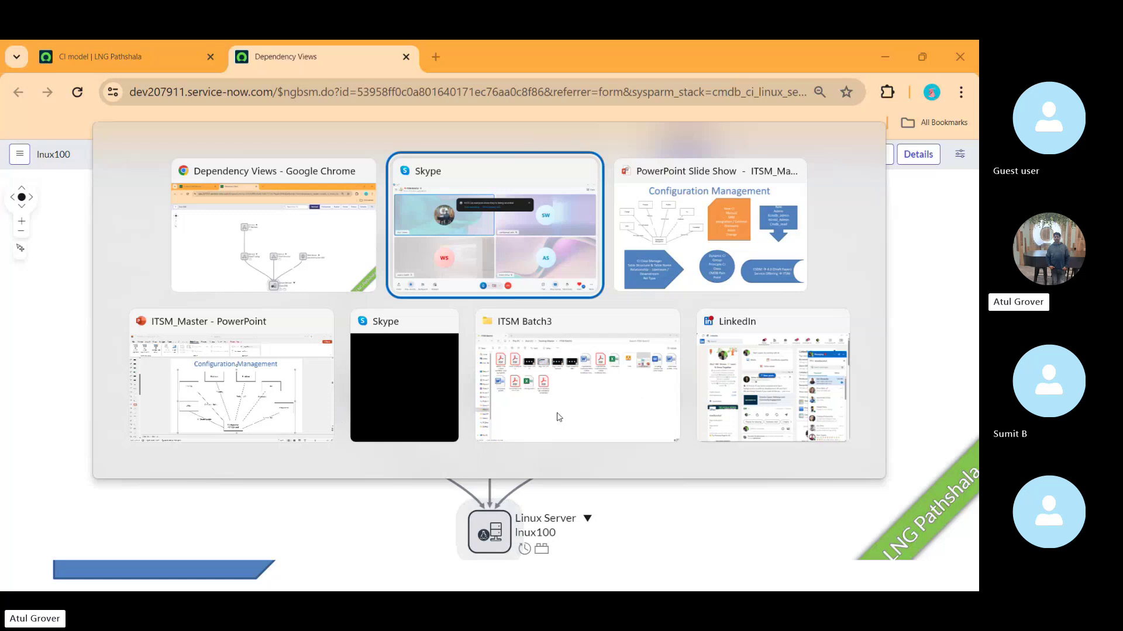
{"action": "key", "text": "Escape"}
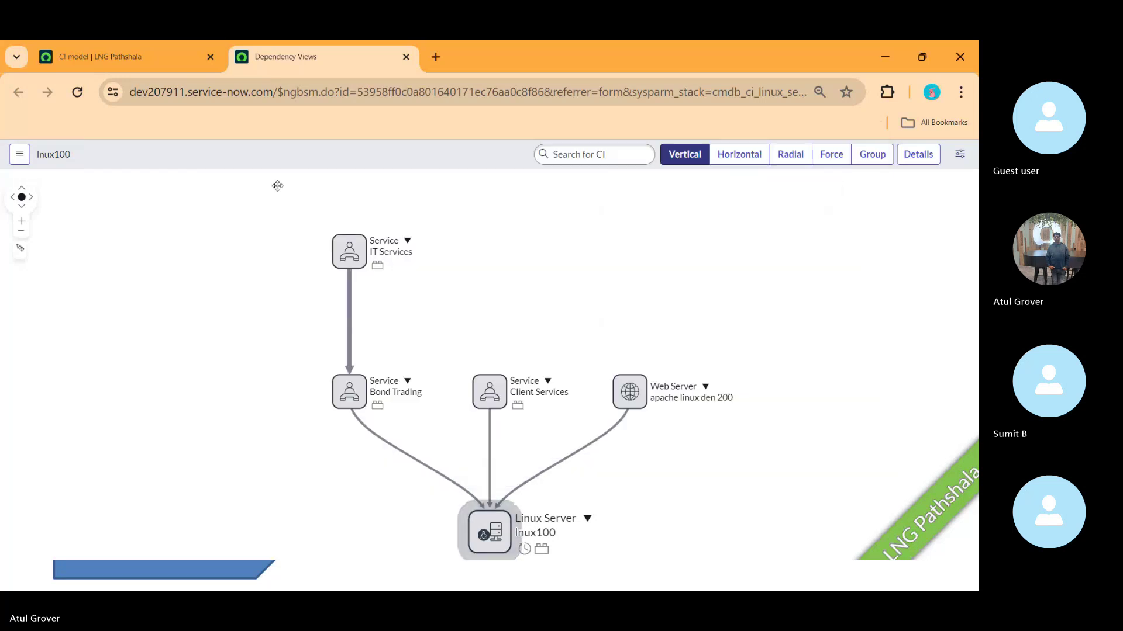
Return to the instance home page, clear the navigator filter, and browse the full list of applications
{"action": "left_click", "coordinate": [142, 68]}
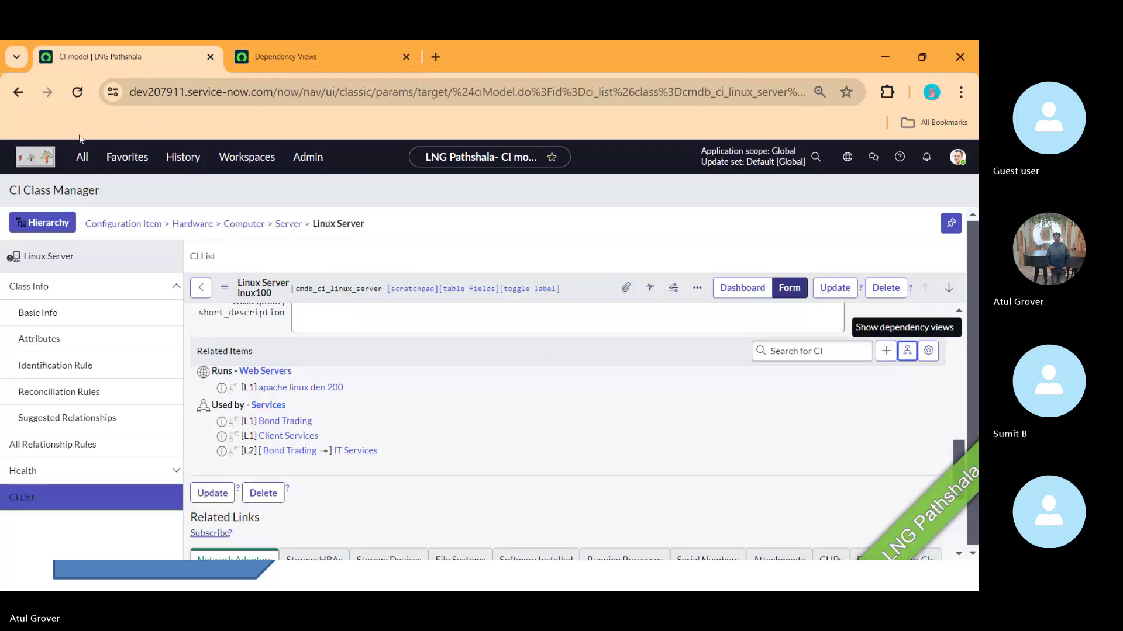
{"action": "left_click", "coordinate": [48, 156]}
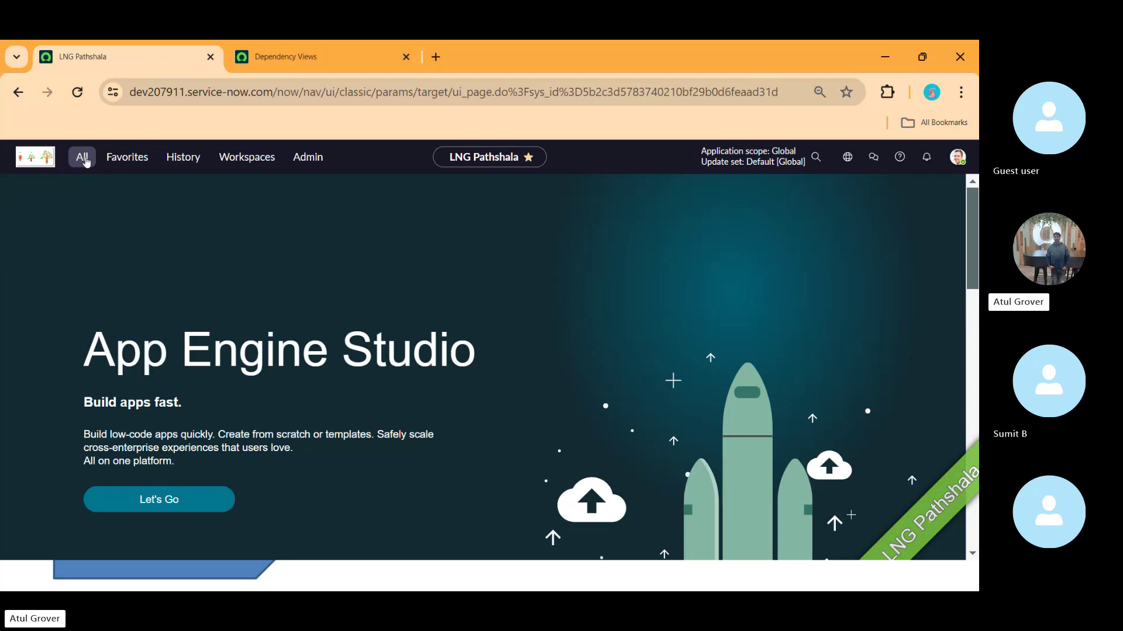
{"action": "left_click", "coordinate": [82, 156]}
{"action": "key", "text": "BackSpace"}
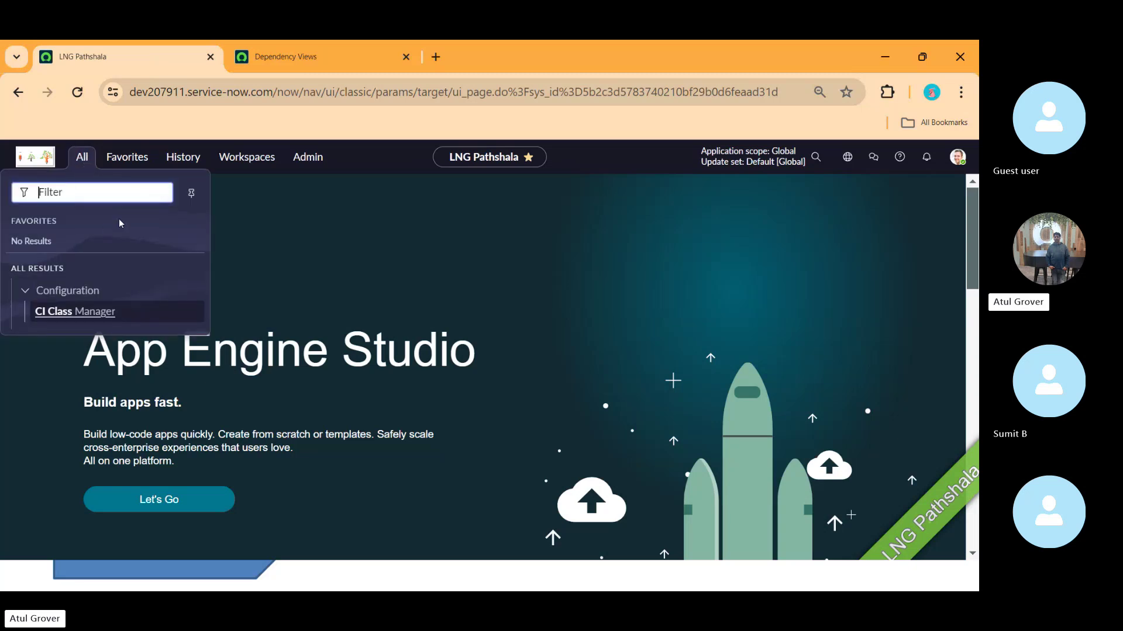
{"action": "left_click_drag", "start_coordinate": [201, 249], "coordinate": [211, 309]}
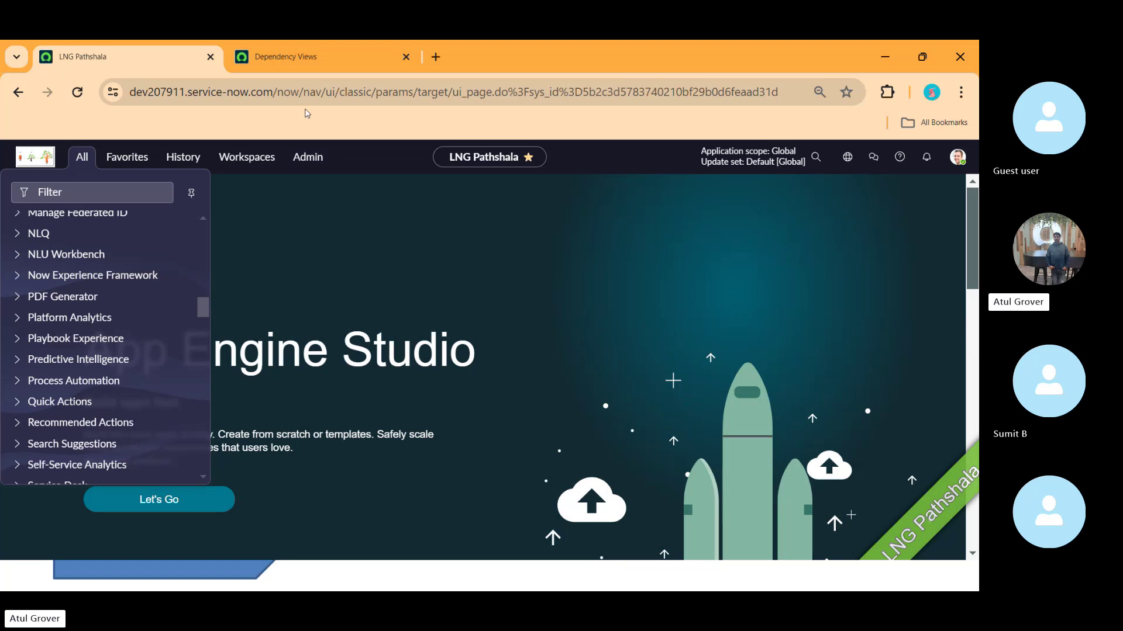
Switch back to the Dependency Views tab and display the available actions for the lnux100 Linux Server node
{"action": "left_click", "coordinate": [286, 56]}
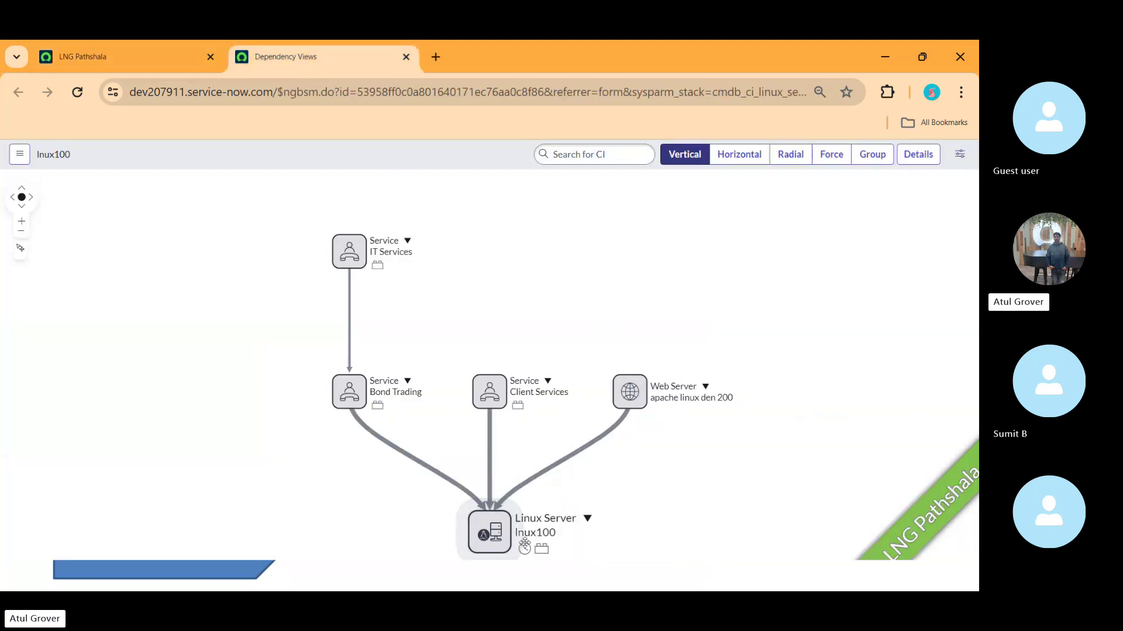
{"action": "left_click", "coordinate": [588, 521]}
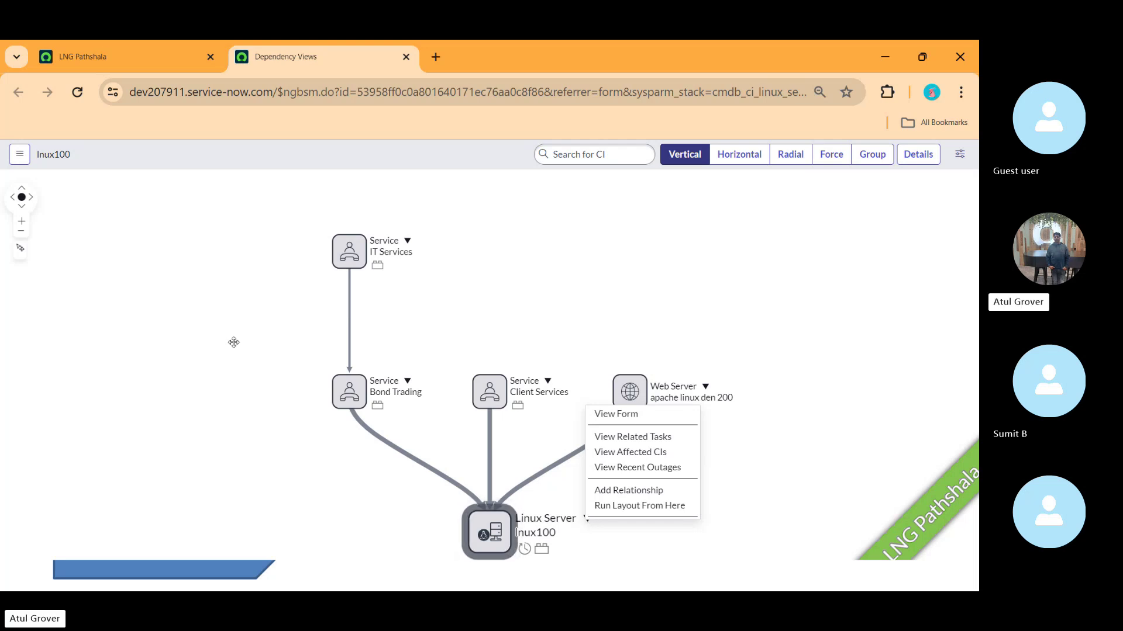
Return to the LNG Pathshala tab, filter the navigator by "user a", and open the Users list under User Administration
{"action": "left_click", "coordinate": [108, 43]}
{"action": "left_click", "coordinate": [82, 157]}
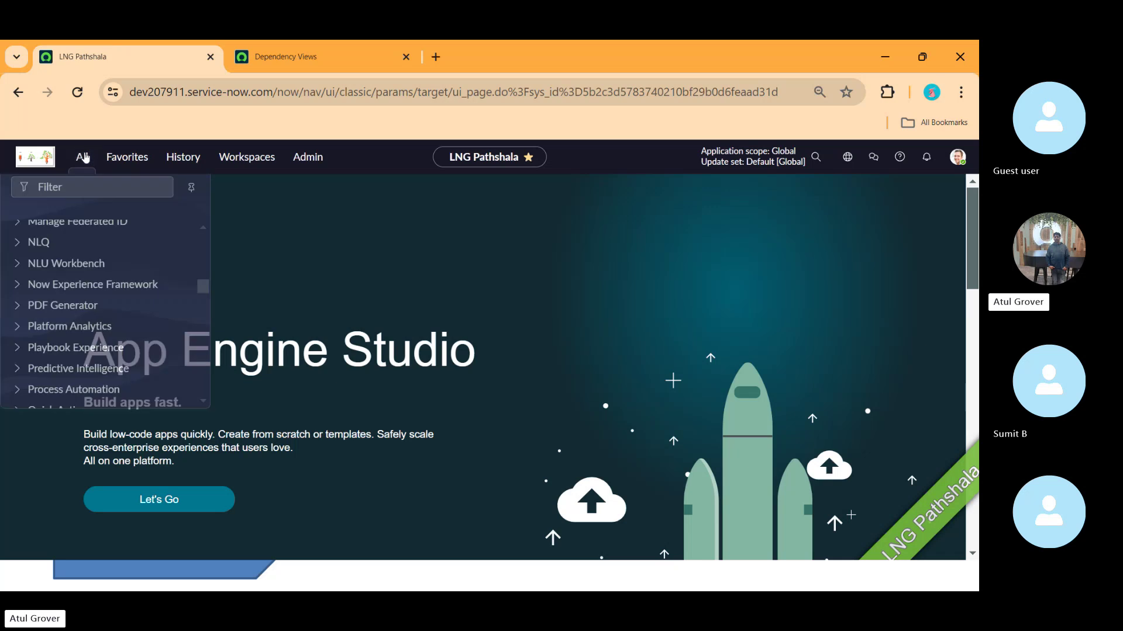
{"action": "type", "text": "user a"}
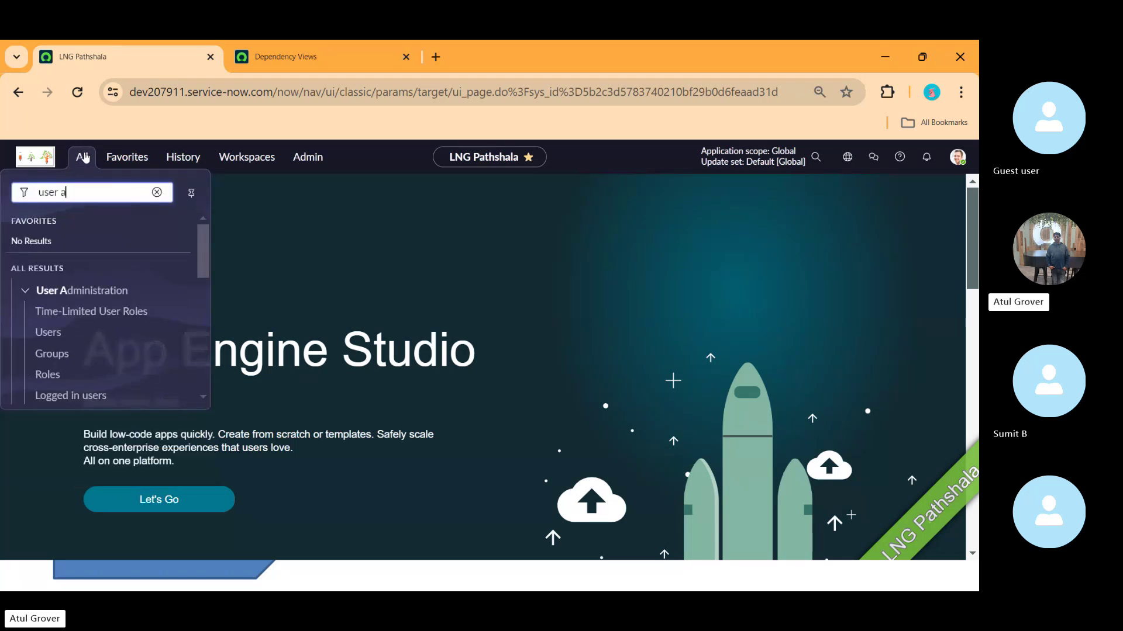
{"action": "left_click", "coordinate": [54, 338]}
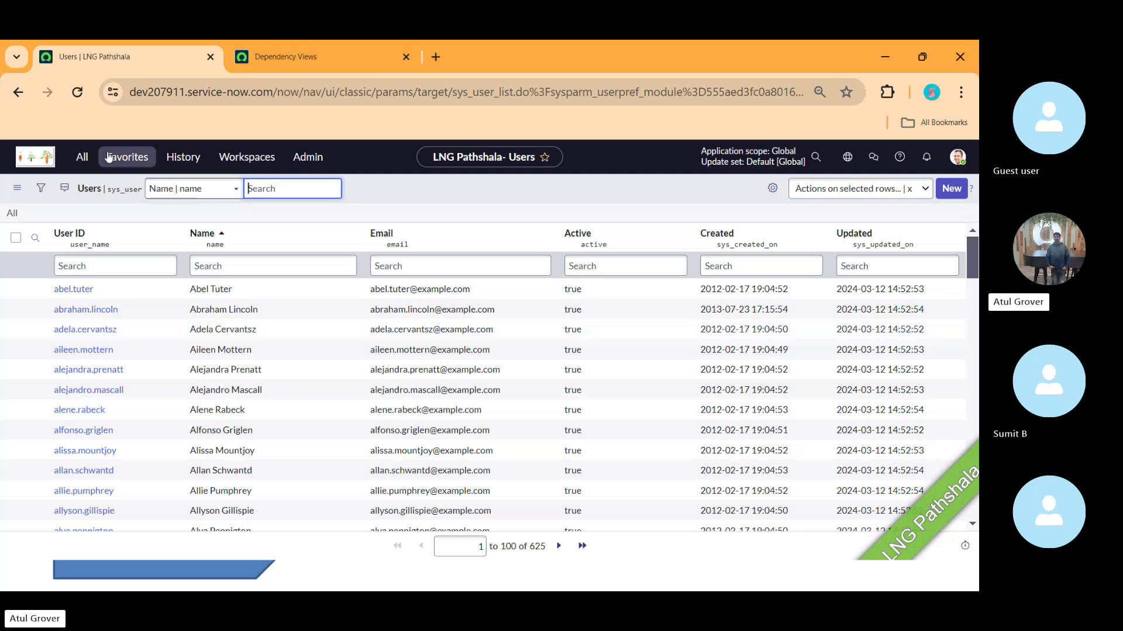
Open the Roles list under User Administration and filter its names with *cmdb
{"action": "left_click", "coordinate": [82, 156]}
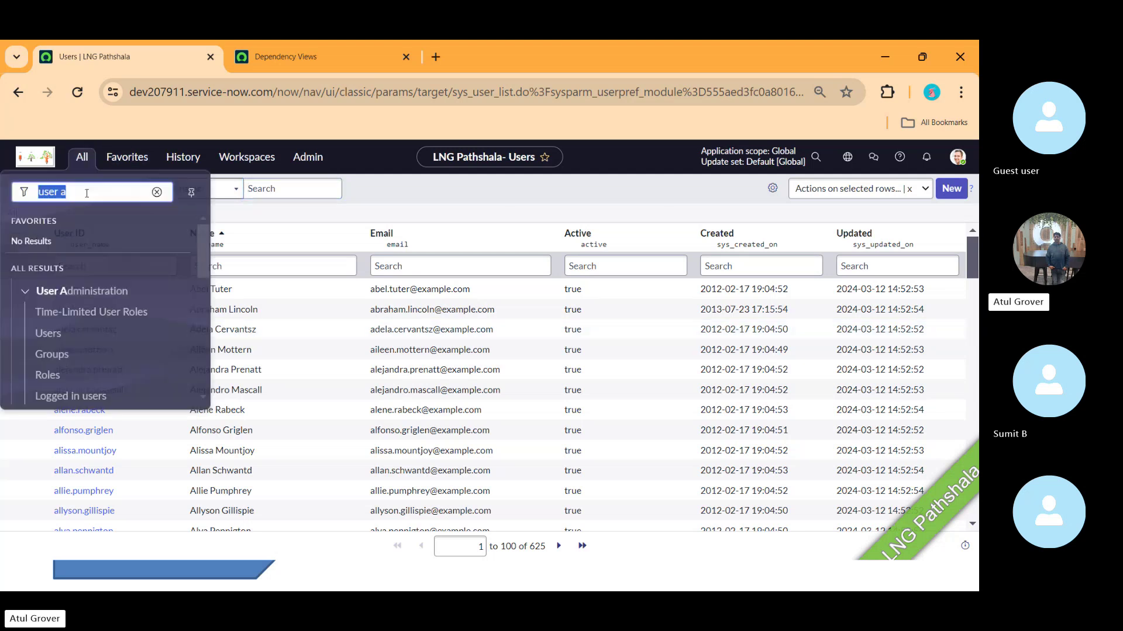
{"action": "left_click", "coordinate": [47, 374]}
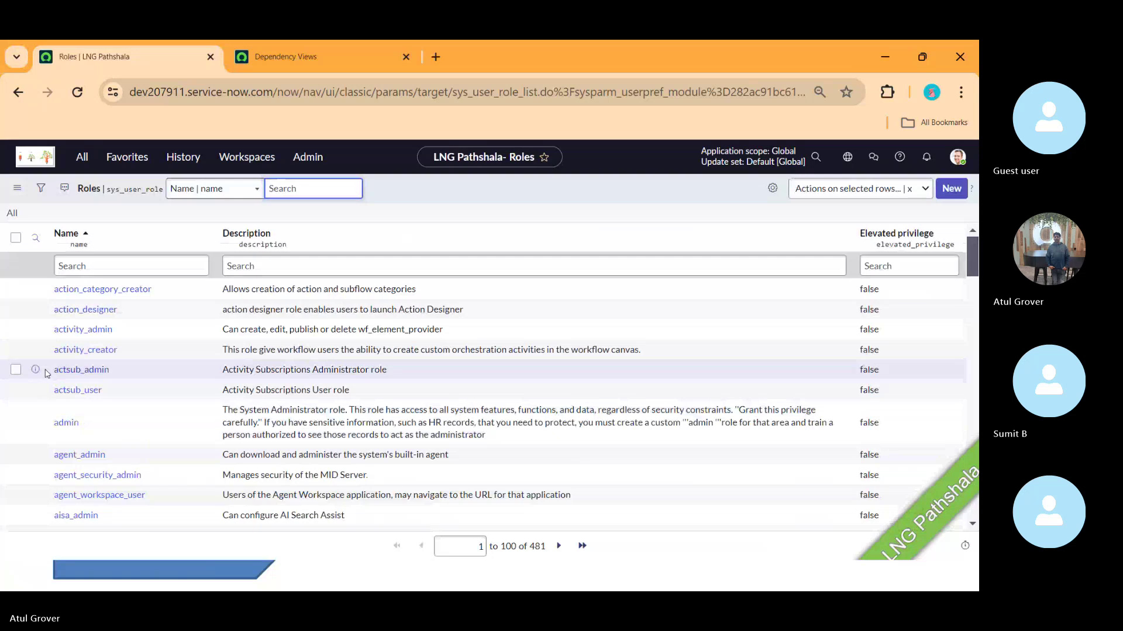
{"action": "left_click", "coordinate": [146, 266]}
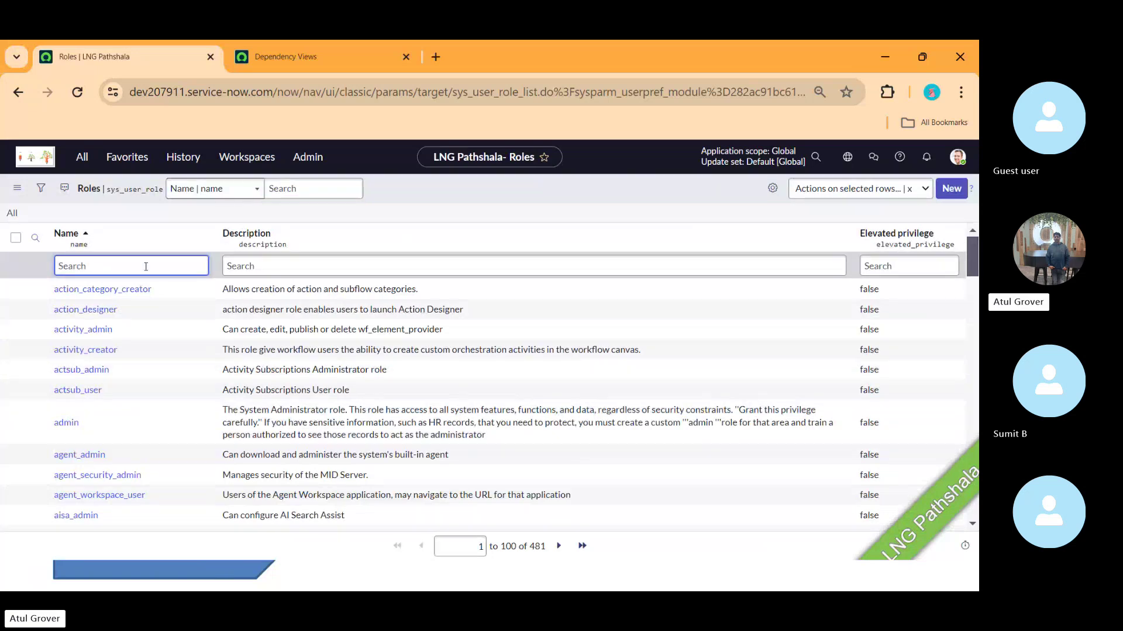
{"action": "type", "text": "*cmdb"}
{"action": "key", "text": "Return"}
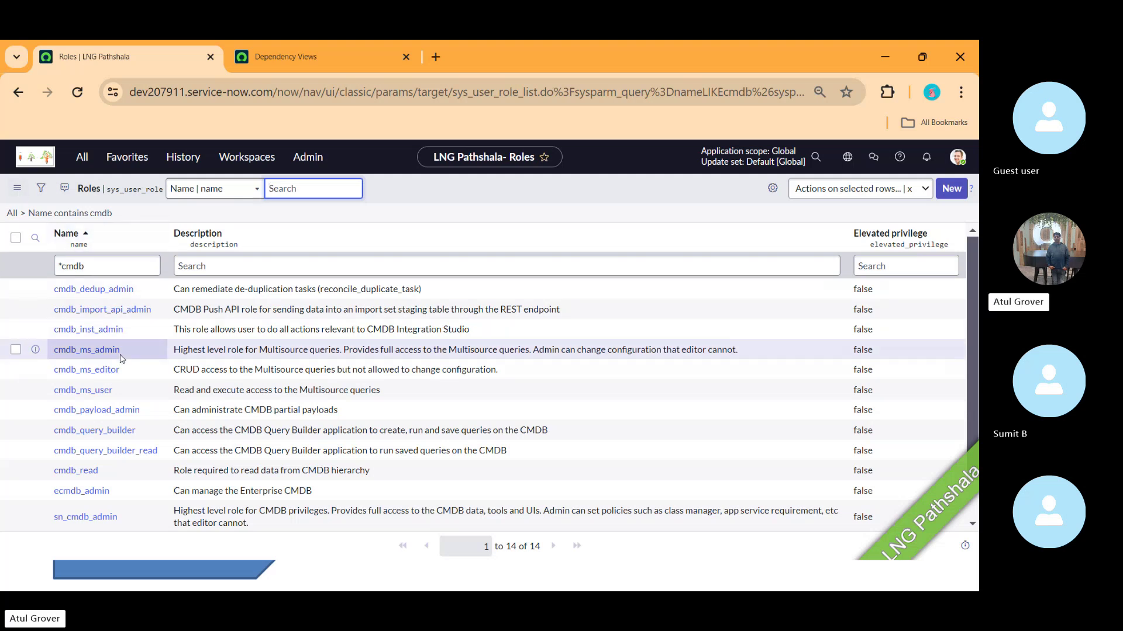
Switch to the Configuration Management slide to review its role list, and return to the browser
{"action": "key", "text": "alt+Tab"}
{"action": "key", "text": "alt+Tab"}
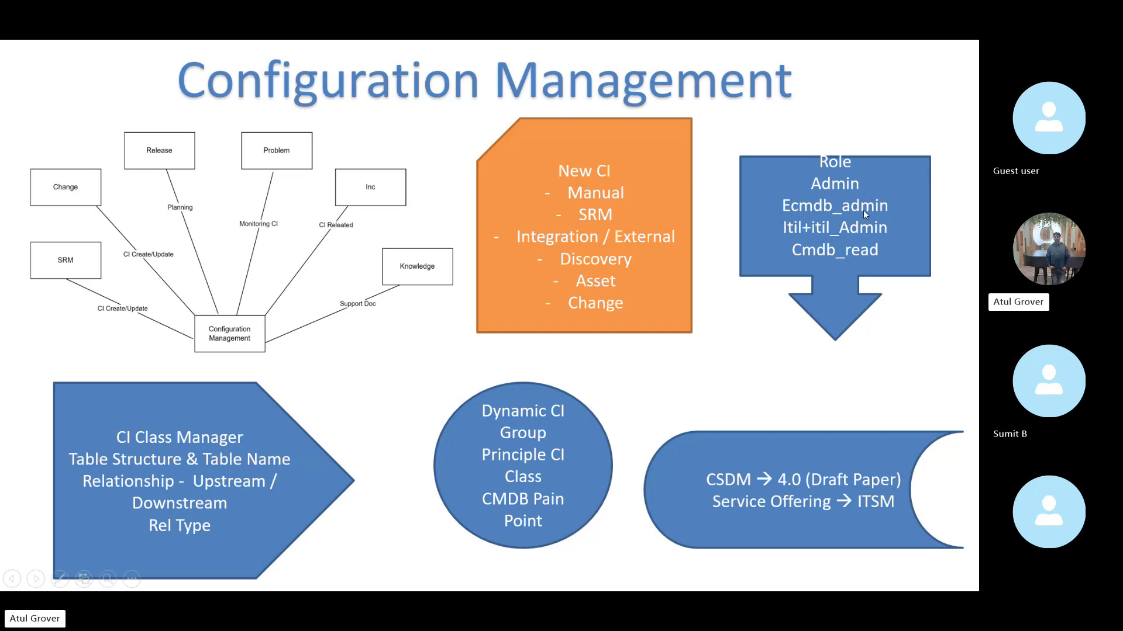
{"action": "key", "text": "alt+Tab"}
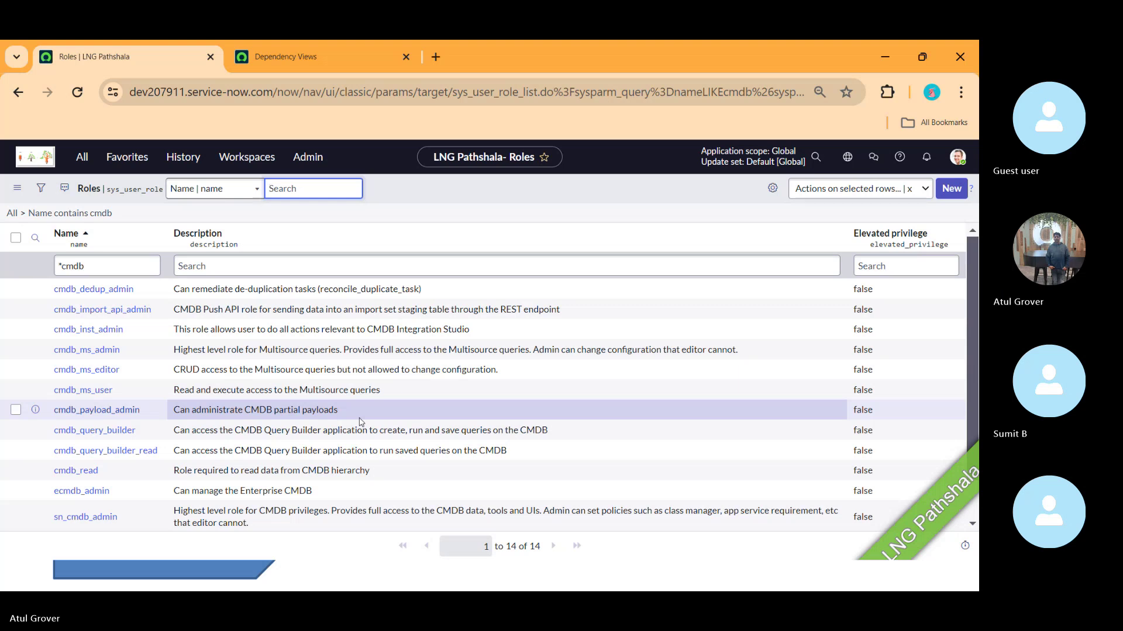
Impersonate the ITIL User from the recent impersonations
{"action": "left_click", "coordinate": [957, 158]}
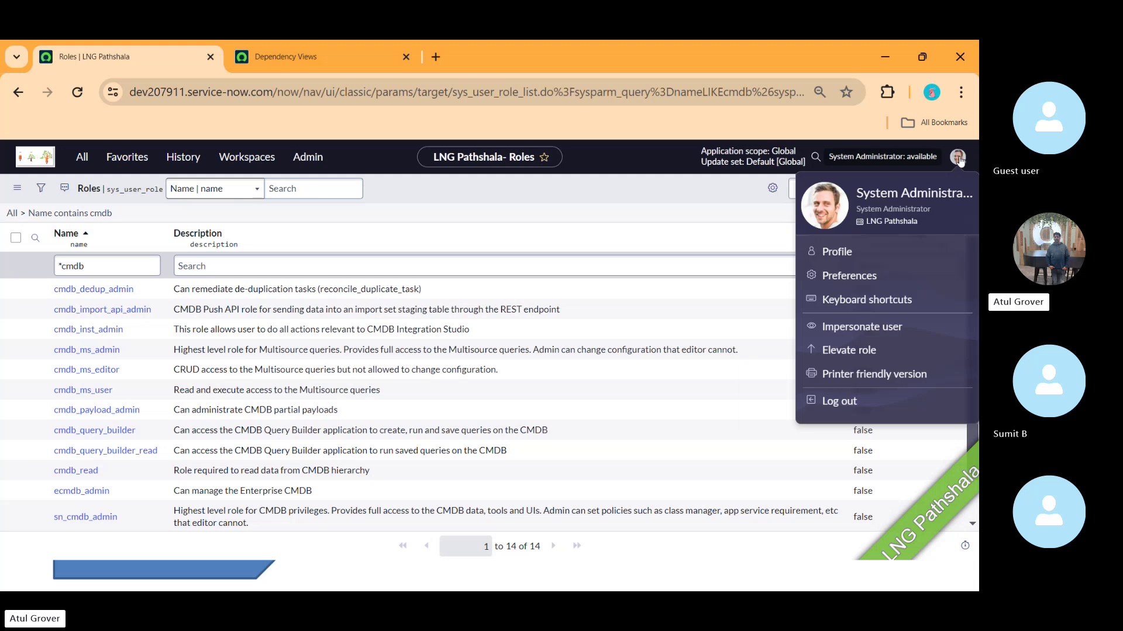
{"action": "left_click", "coordinate": [862, 326]}
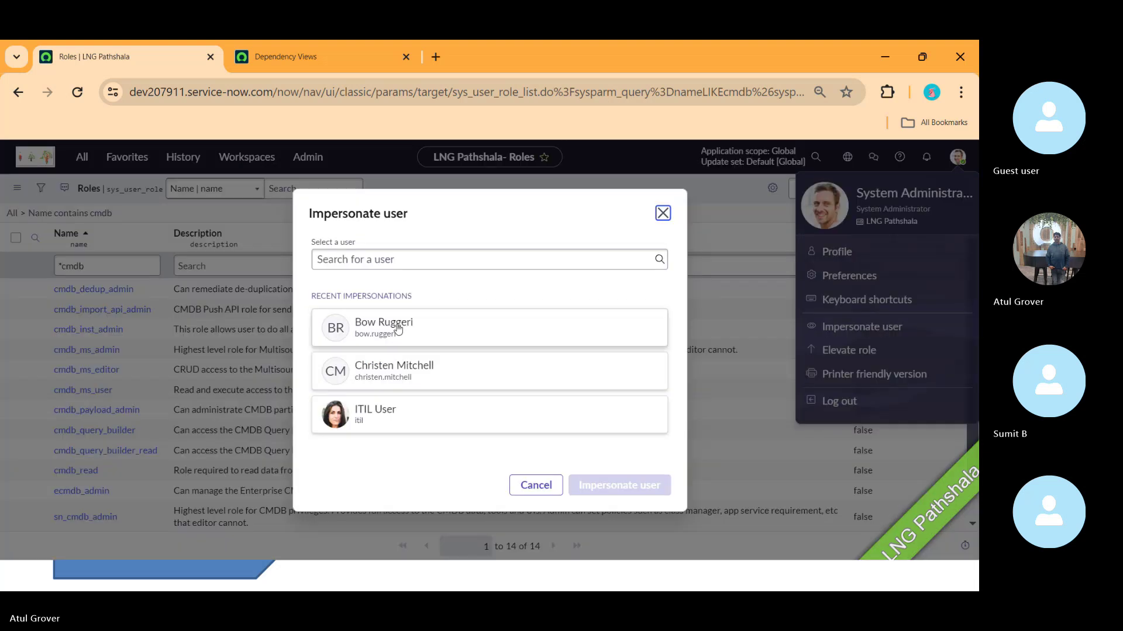
{"action": "left_click", "coordinate": [561, 415]}
{"action": "left_click", "coordinate": [606, 496]}
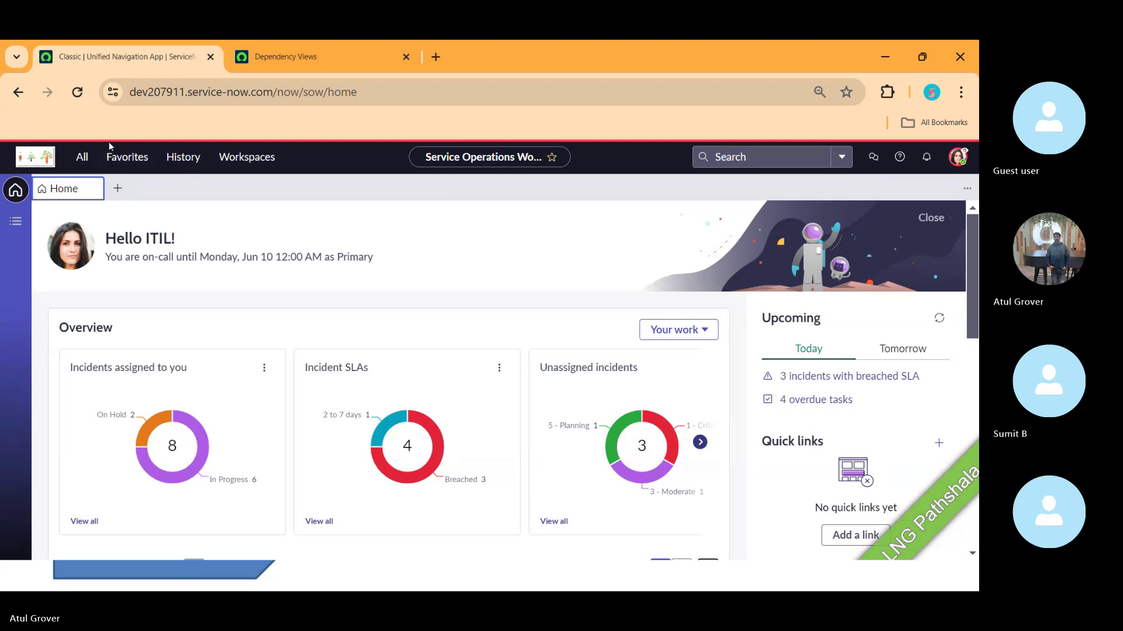
Filter the navigator by "comput", show the Computers list under Base Items, and open the *ANNIE-IBM record
{"action": "left_click", "coordinate": [82, 158]}
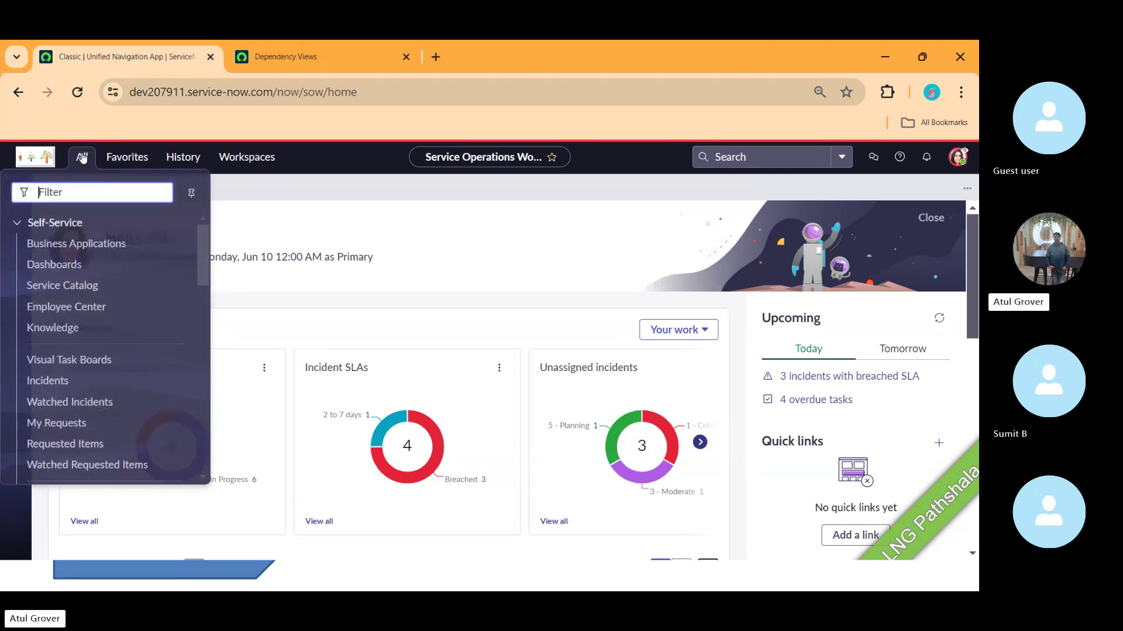
{"action": "type", "text": "comput"}
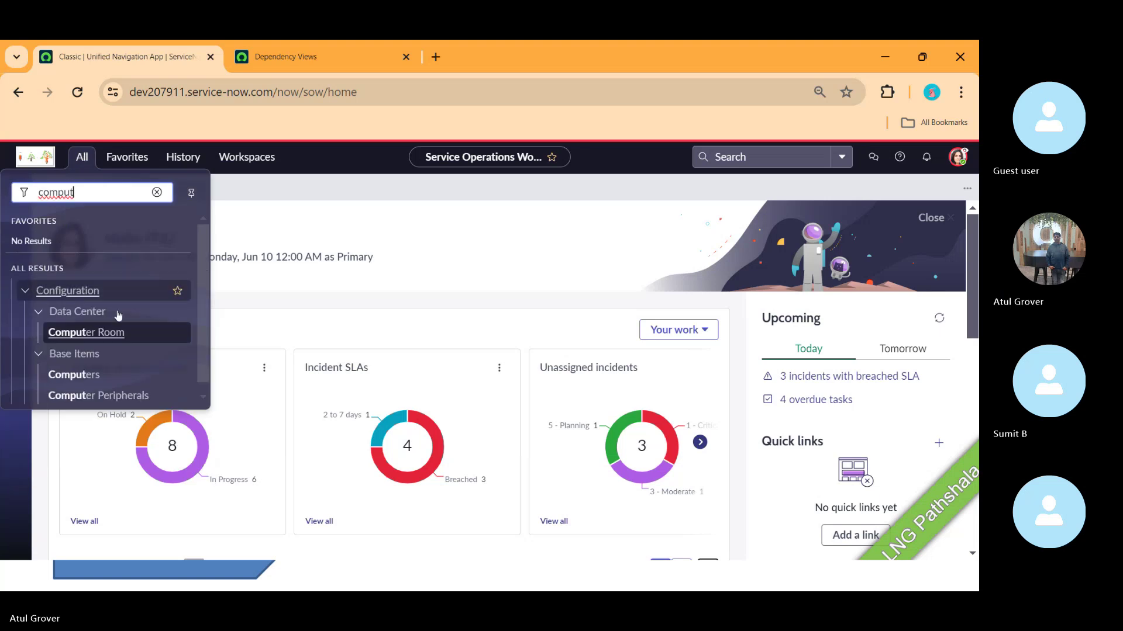
{"action": "left_click", "coordinate": [74, 376]}
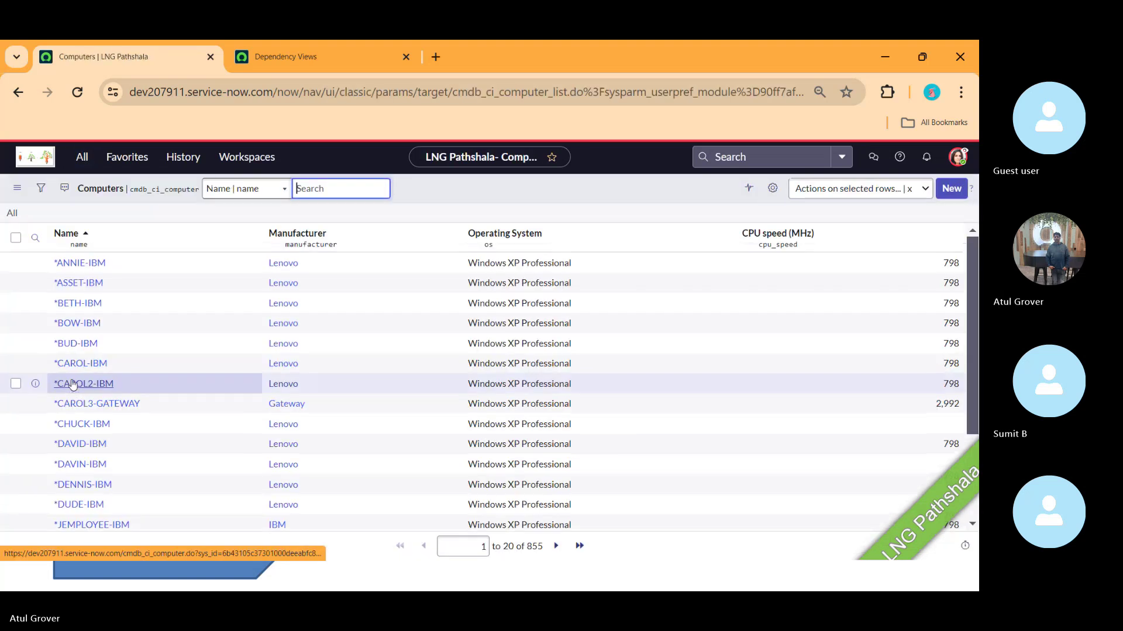
{"action": "left_click", "coordinate": [88, 263]}
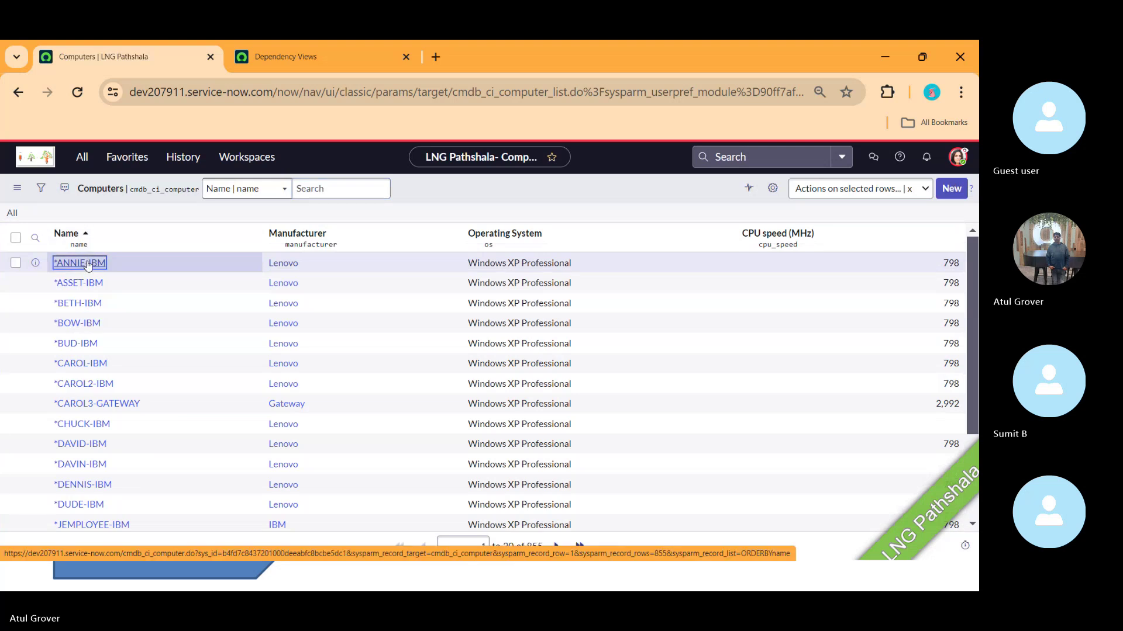
{"action": "key", "text": "ctrl+minus"}
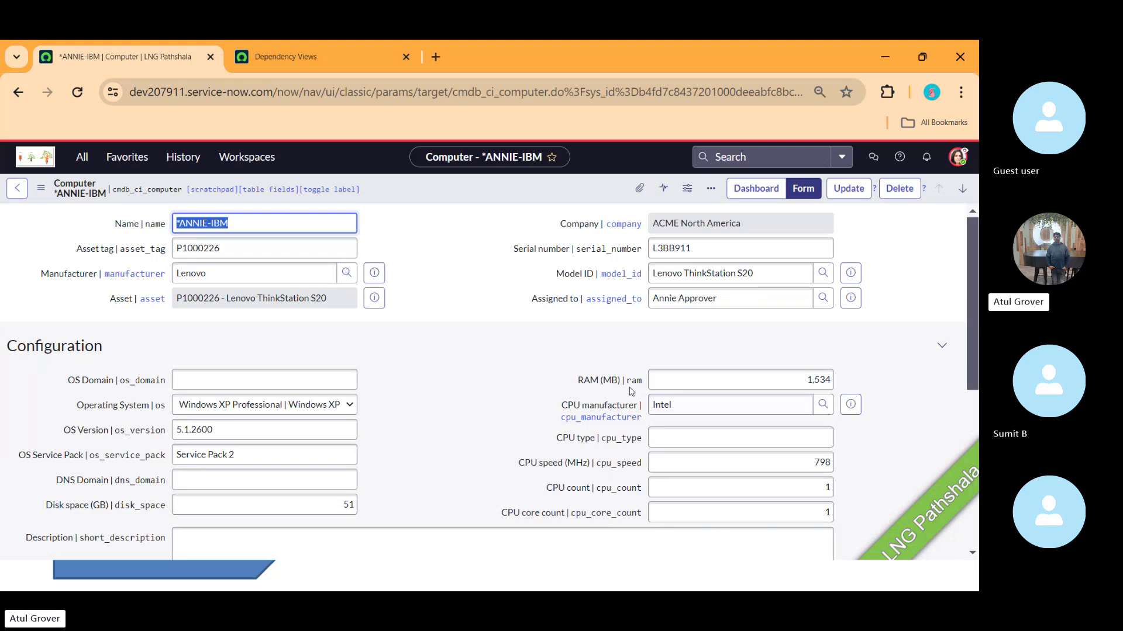
Set the RAM (MB) of the *ANNIE-IBM computer to 121,534 and save the record
{"action": "left_click", "coordinate": [700, 383]}
{"action": "type", "text": "12"}
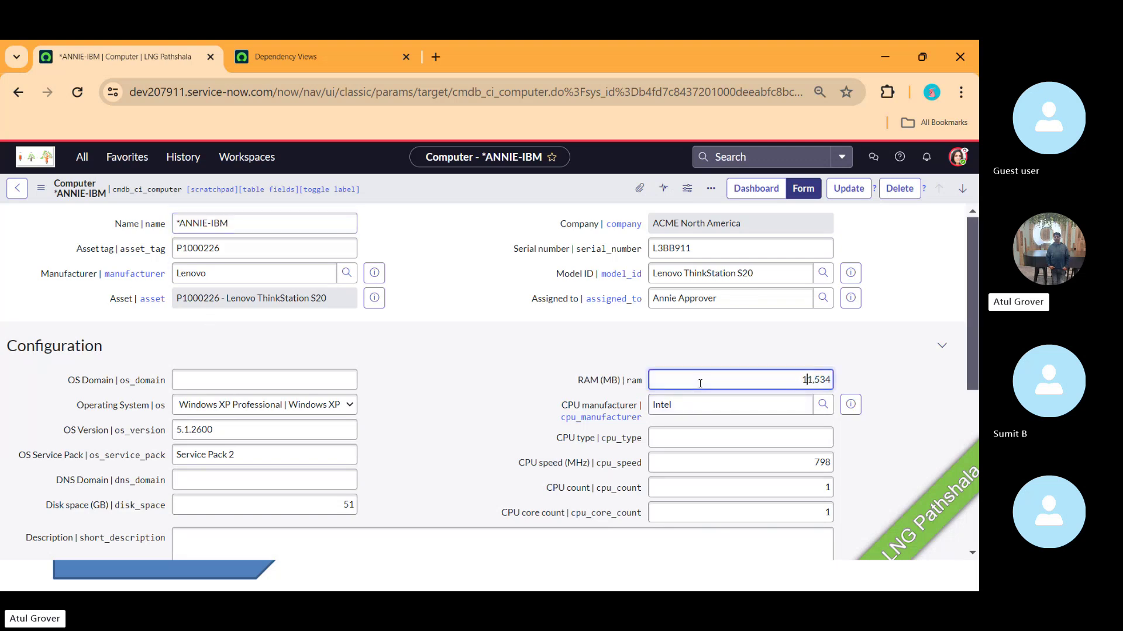
{"action": "right_click", "coordinate": [555, 183]}
{"action": "left_click", "coordinate": [580, 186]}
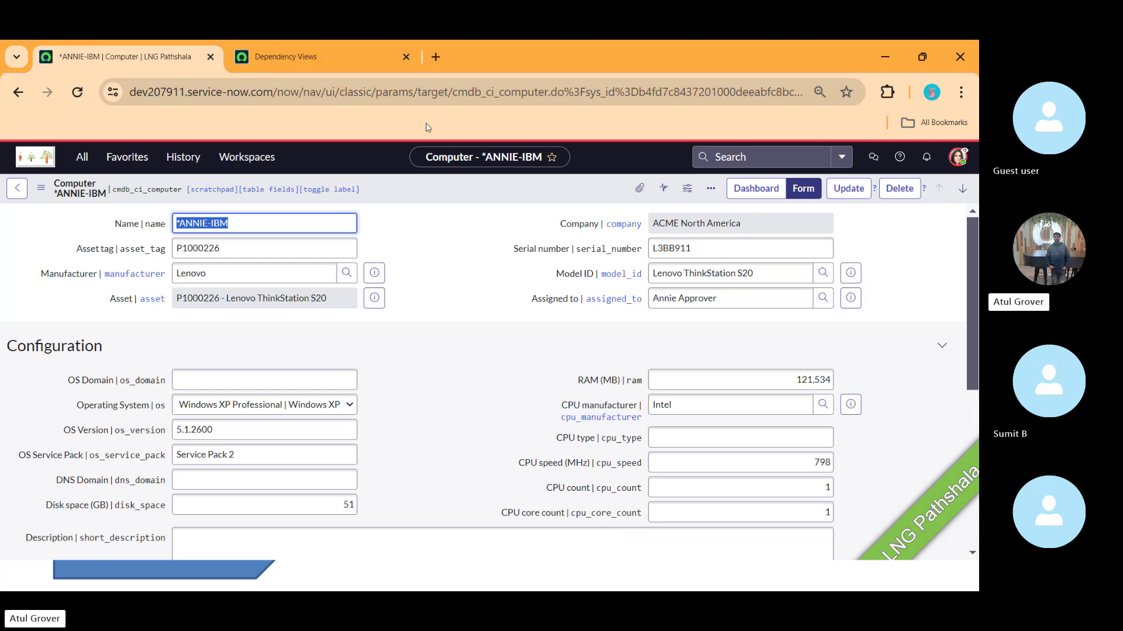
Search the navigator for "user a" as the ITIL User, and end the impersonation
{"action": "left_click", "coordinate": [72, 164]}
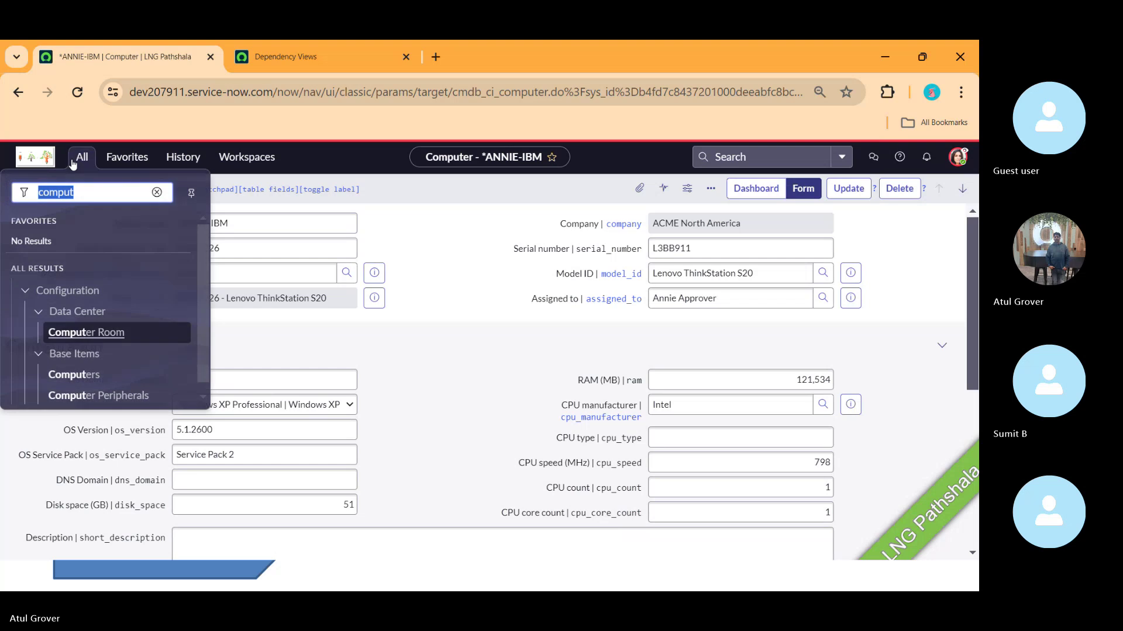
{"action": "type", "text": "user a"}
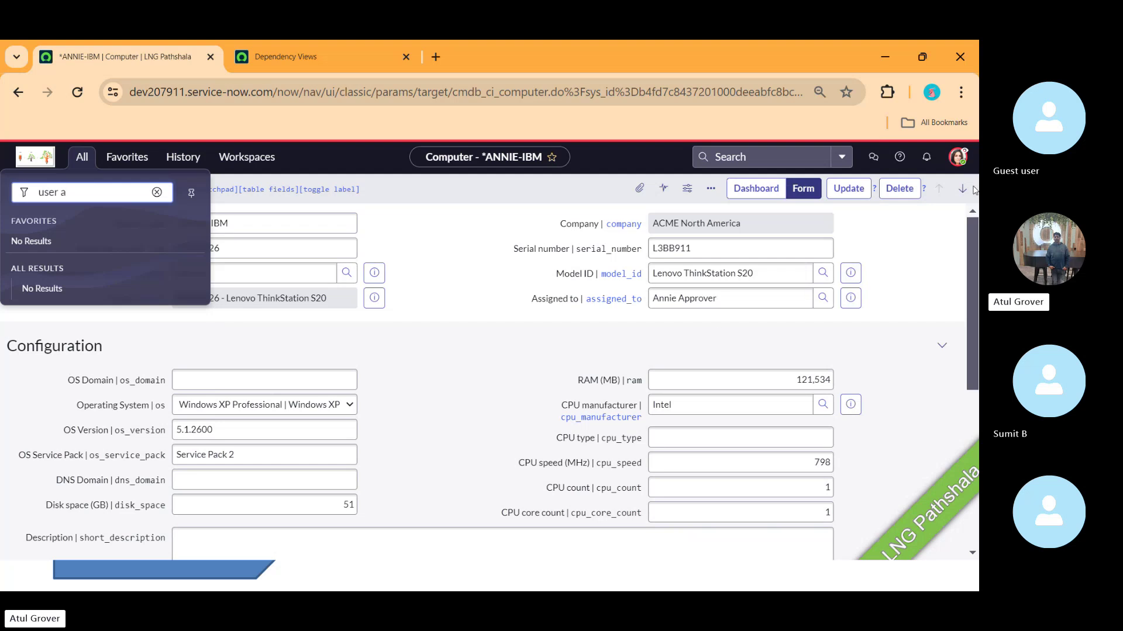
{"action": "left_click", "coordinate": [960, 155]}
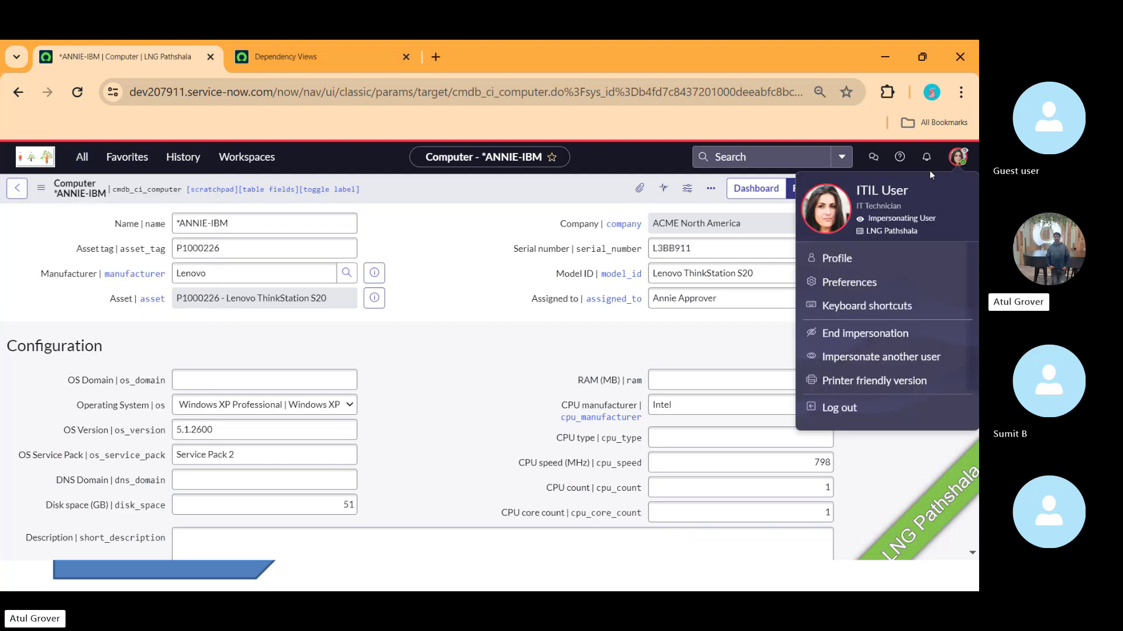
{"action": "left_click", "coordinate": [851, 342]}
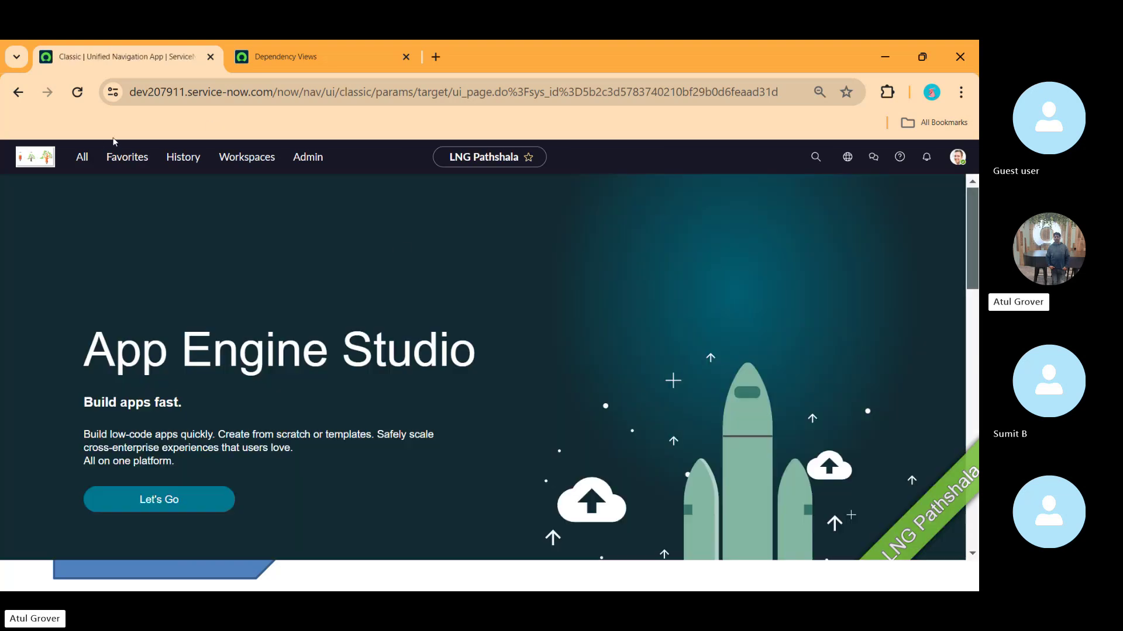
As System Administrator, reopen the Roles list, look into the action_category_creator role, and filter the role names with *cmdb
{"action": "left_click", "coordinate": [82, 159]}
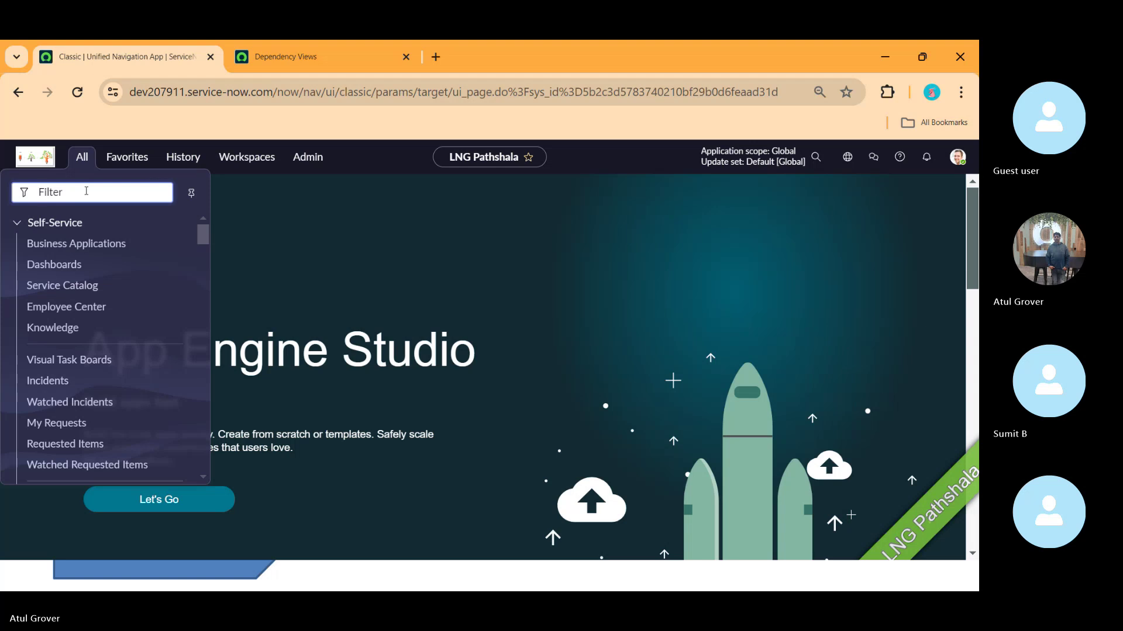
{"action": "type", "text": "user a"}
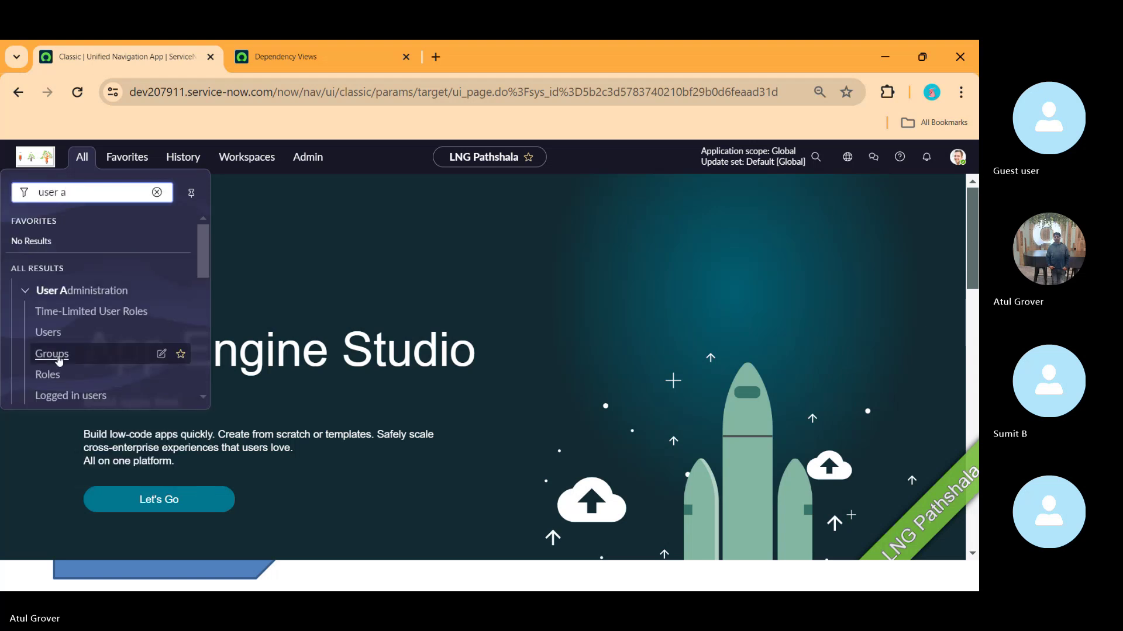
{"action": "left_click", "coordinate": [48, 374]}
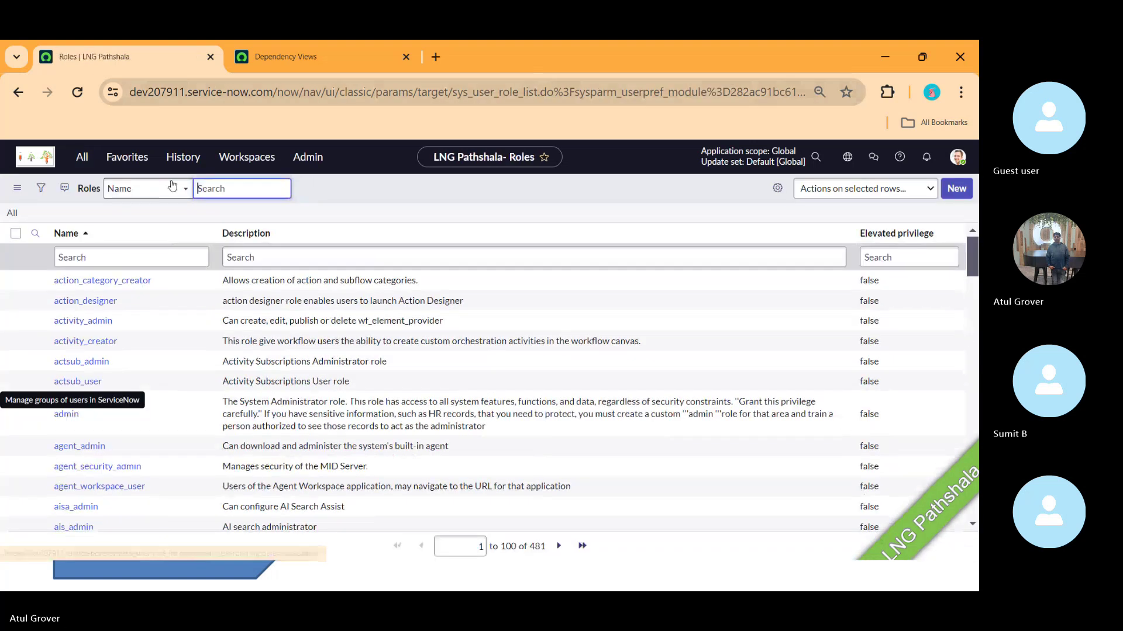
{"action": "left_click", "coordinate": [132, 286]}
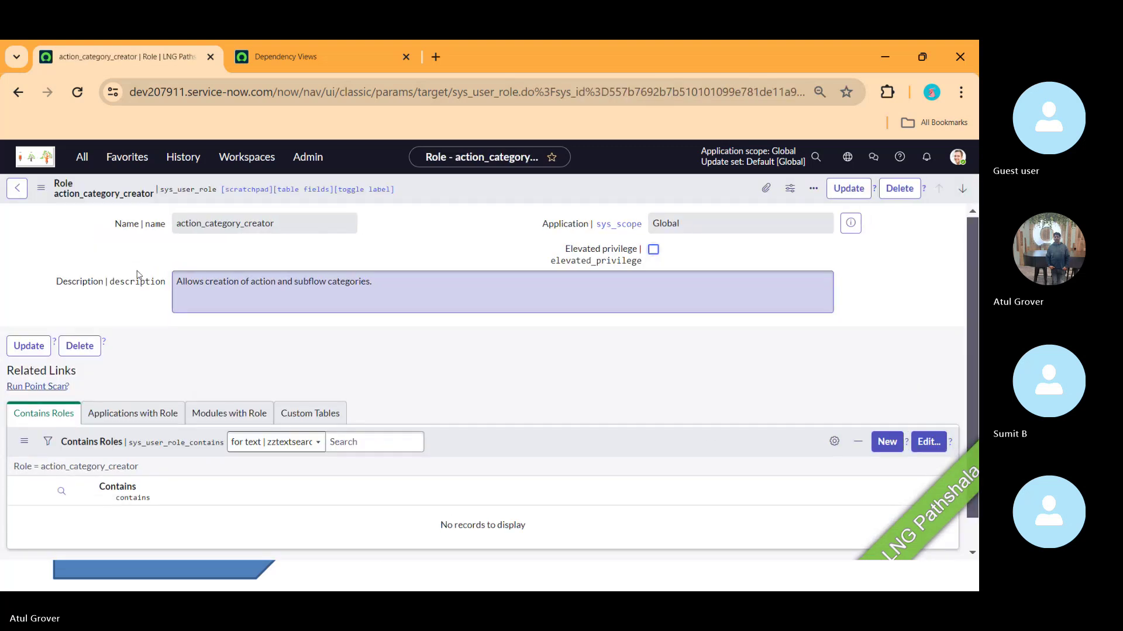
{"action": "left_click", "coordinate": [17, 188]}
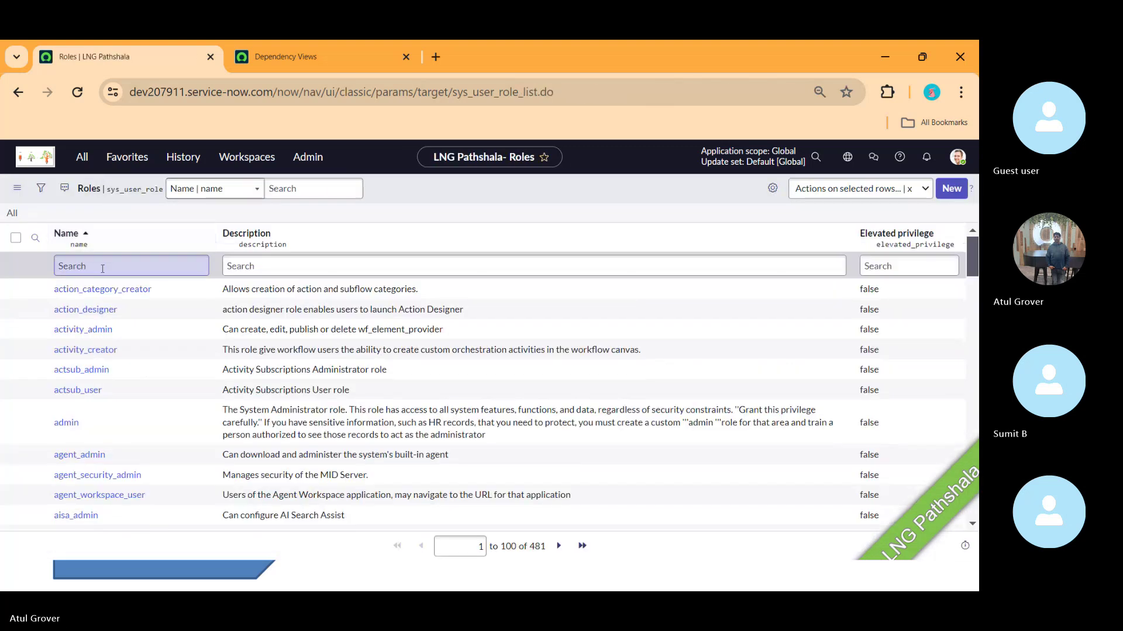
{"action": "left_click", "coordinate": [102, 268]}
{"action": "type", "text": "*cmdb"}
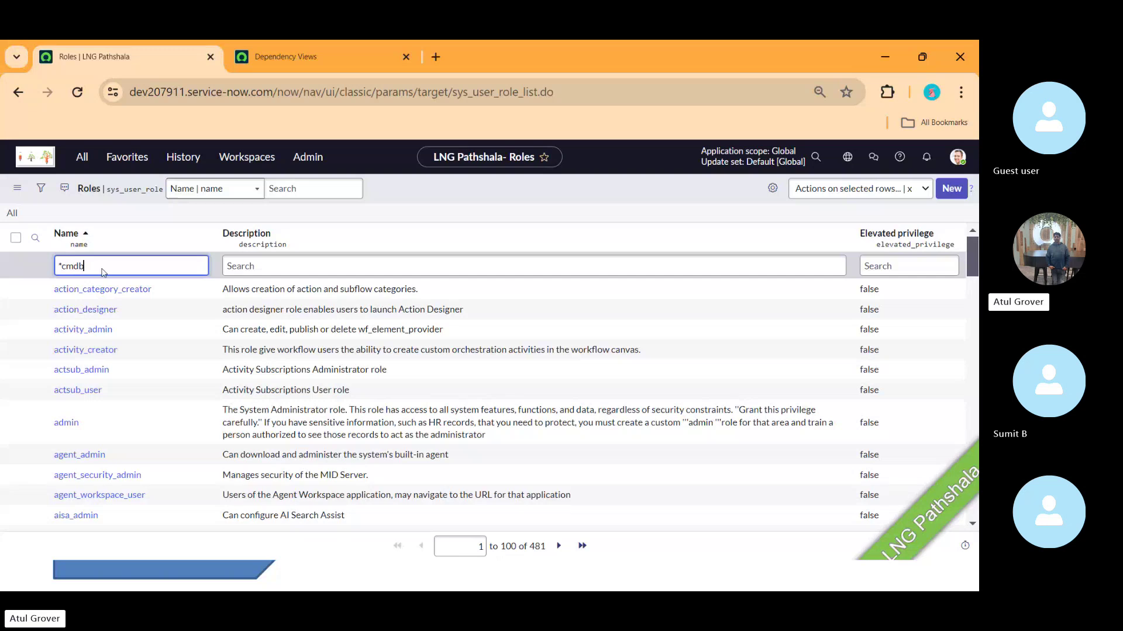
{"action": "key", "text": "Return"}
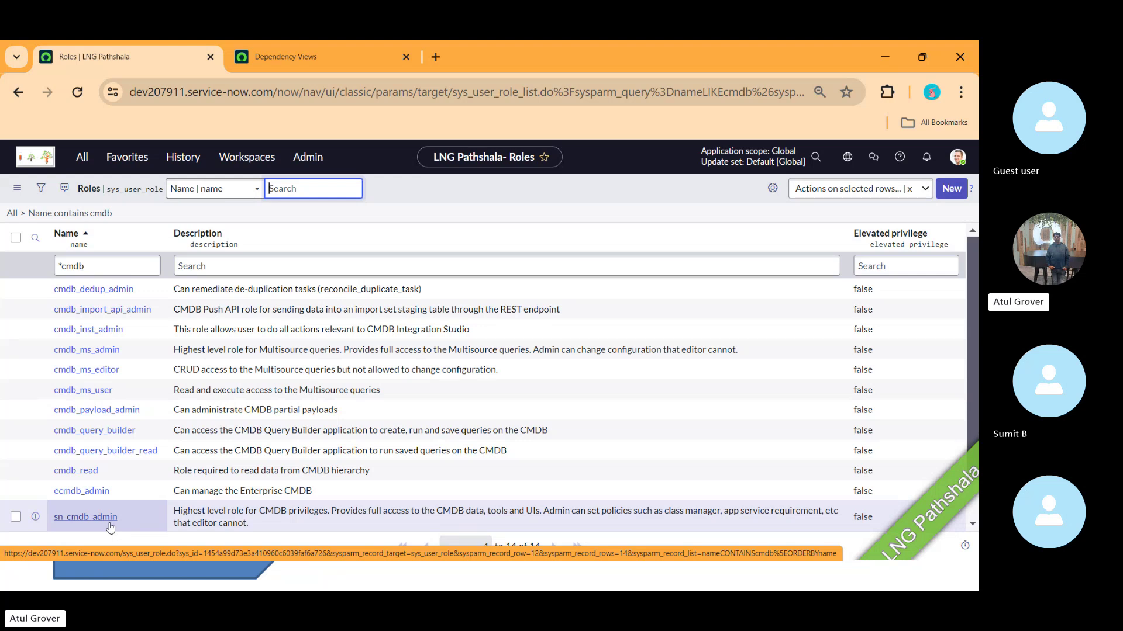
Filter the navigator by "dynam", open Dynamic CI Groups under Configuration, and start a new Dynamic CI Group record
{"action": "left_click", "coordinate": [82, 159]}
{"action": "type", "text": "dyan"}
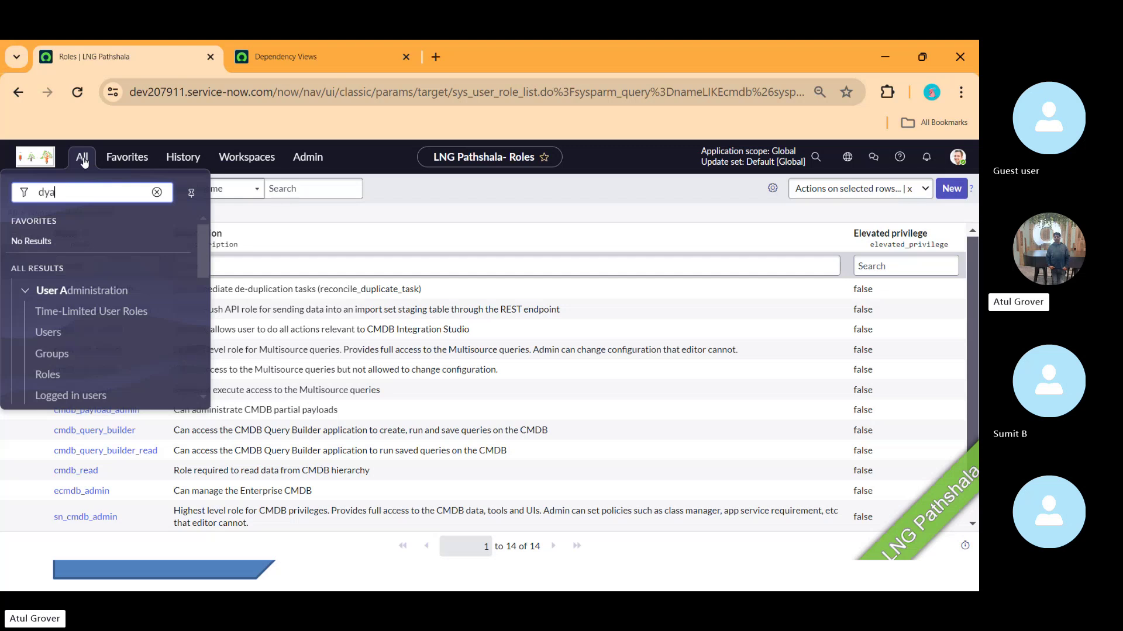
{"action": "key", "text": "BackSpace"}
{"action": "key", "text": "BackSpace"}
{"action": "type", "text": "namo"}
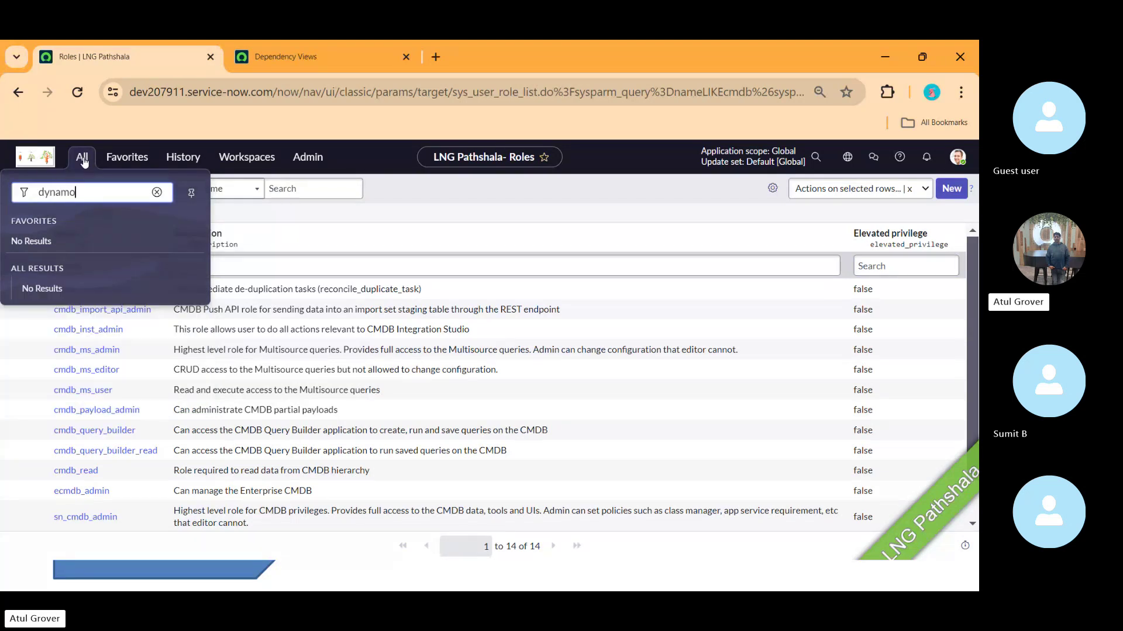
{"action": "key", "text": "BackSpace"}
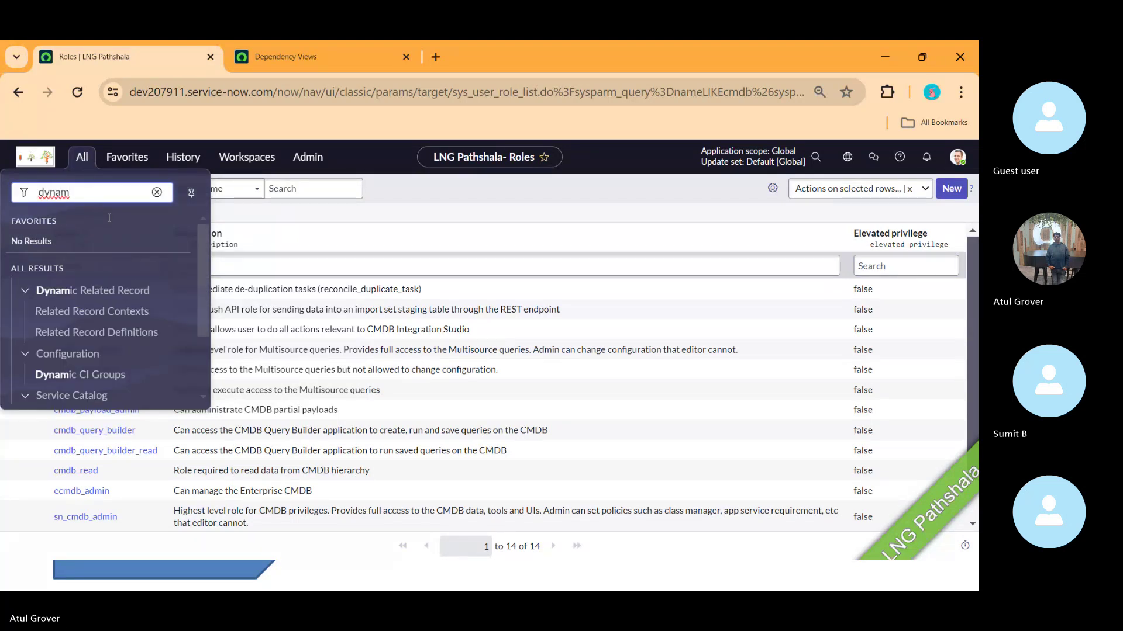
{"action": "left_click", "coordinate": [77, 375]}
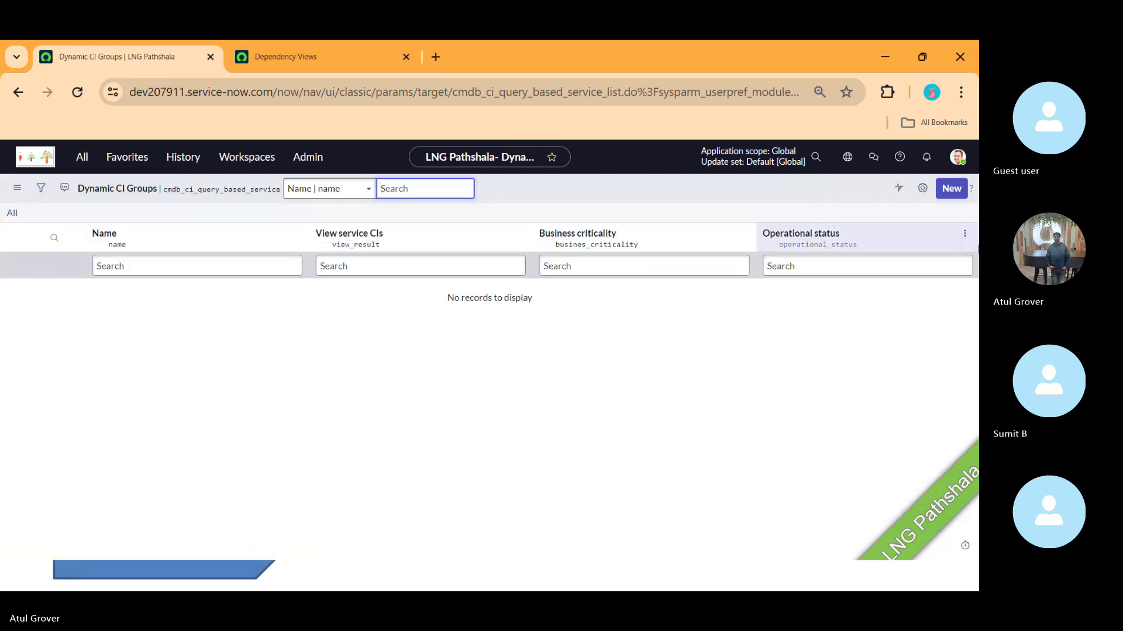
{"action": "left_click", "coordinate": [949, 195]}
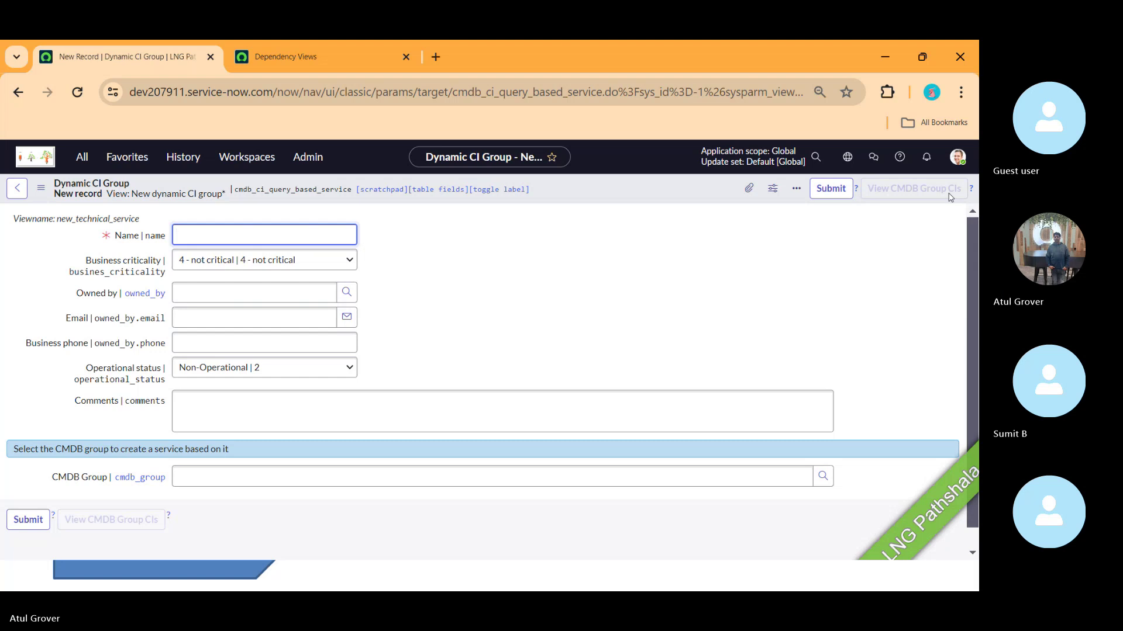
Name the new Dynamic CI Group LNG Servers and set its business criticality to 1 - most critical
{"action": "type", "text": "LNG Se"}
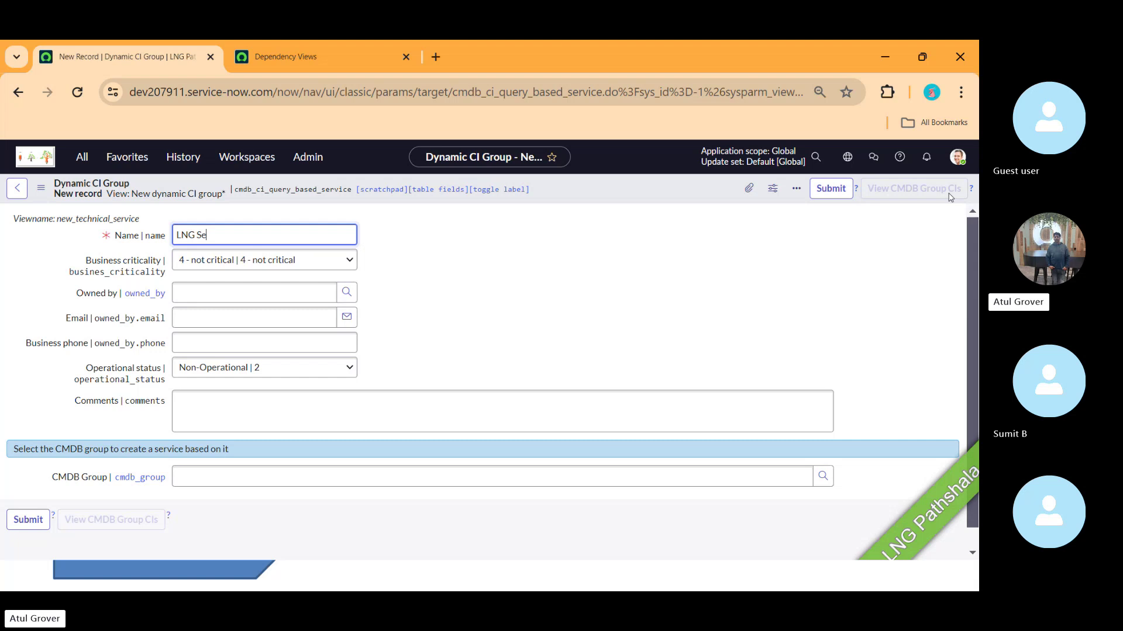
{"action": "type", "text": "rvers"}
{"action": "left_click", "coordinate": [310, 268]}
{"action": "left_click", "coordinate": [299, 279]}
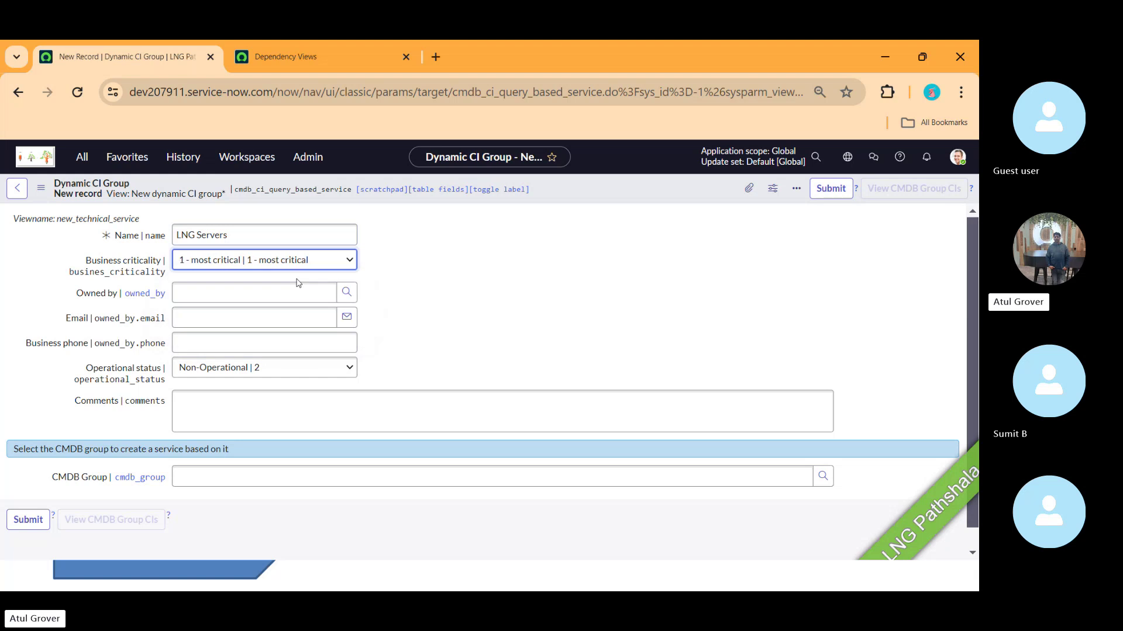
List all users for the Owned by field, assign the first one as owner, and set the operational status to Operational
{"action": "left_click", "coordinate": [285, 295]}
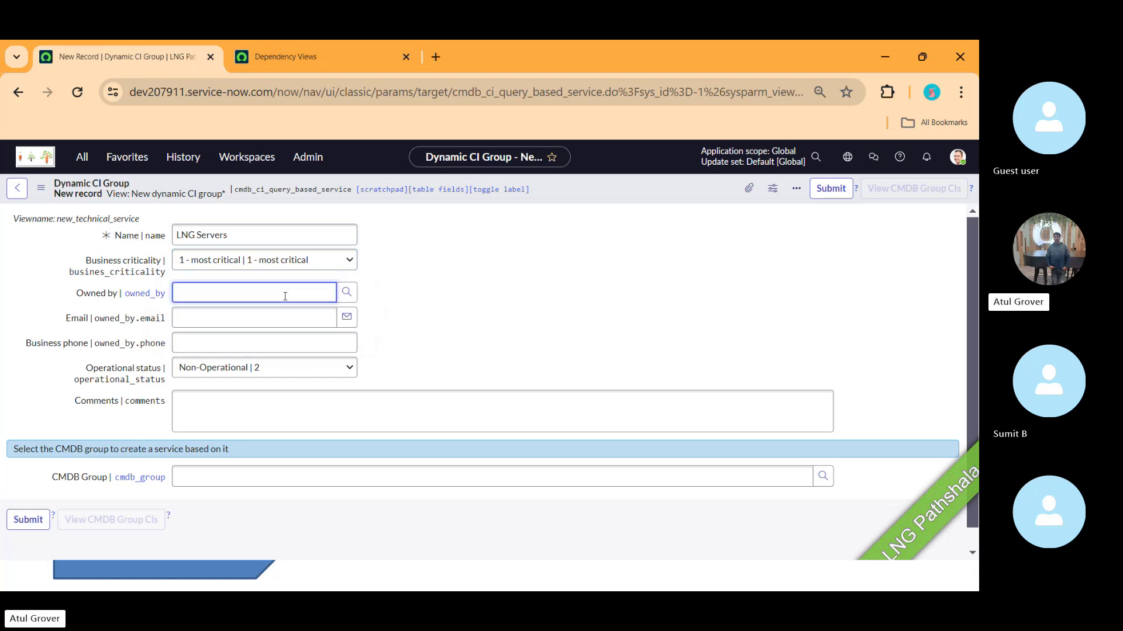
{"action": "type", "text": "**"}
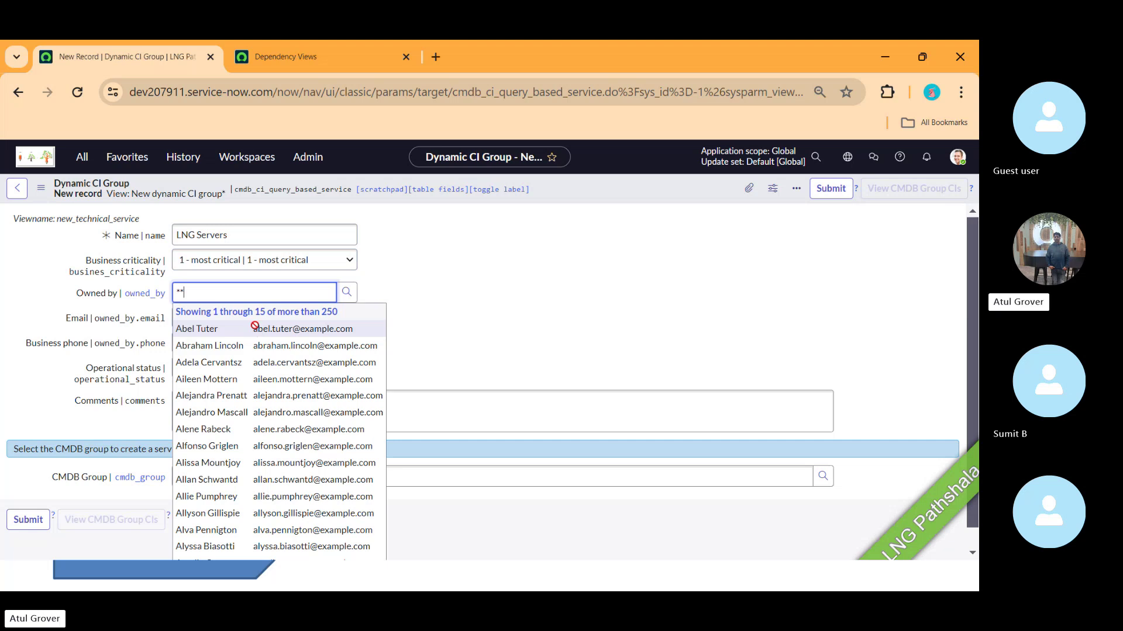
{"action": "left_click", "coordinate": [257, 326]}
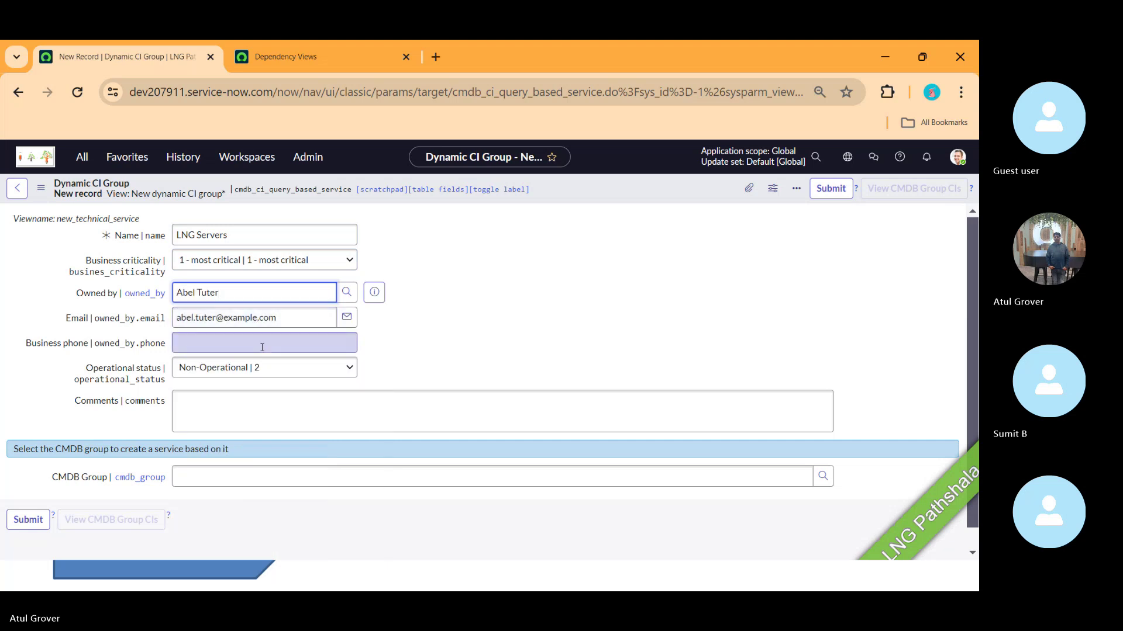
{"action": "left_click", "coordinate": [262, 347]}
{"action": "left_click", "coordinate": [518, 336]}
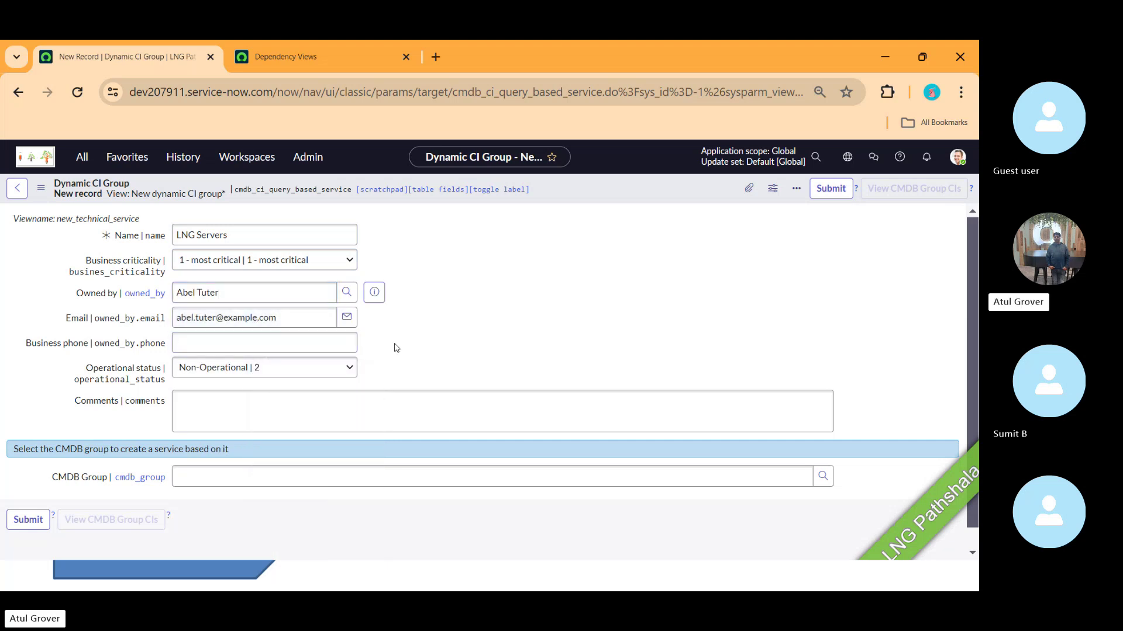
{"action": "left_click", "coordinate": [310, 372]}
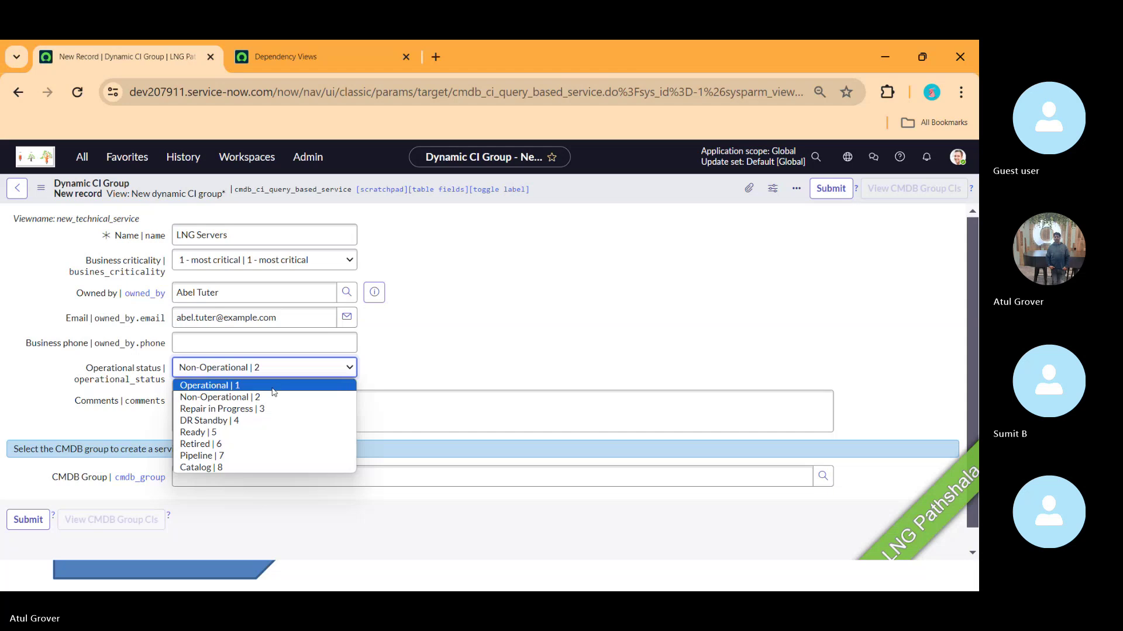
{"action": "left_click", "coordinate": [273, 391]}
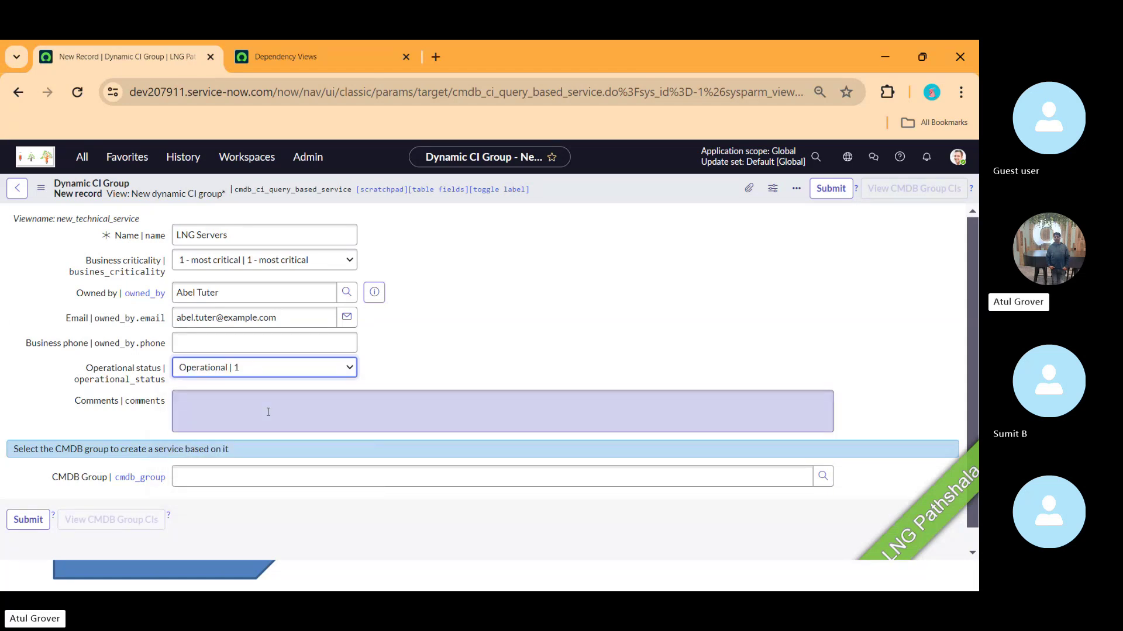
{"action": "left_click", "coordinate": [269, 412]}
List all available CMDB groups for the record and select Databases as its CMDB Group
{"action": "left_click", "coordinate": [304, 483]}
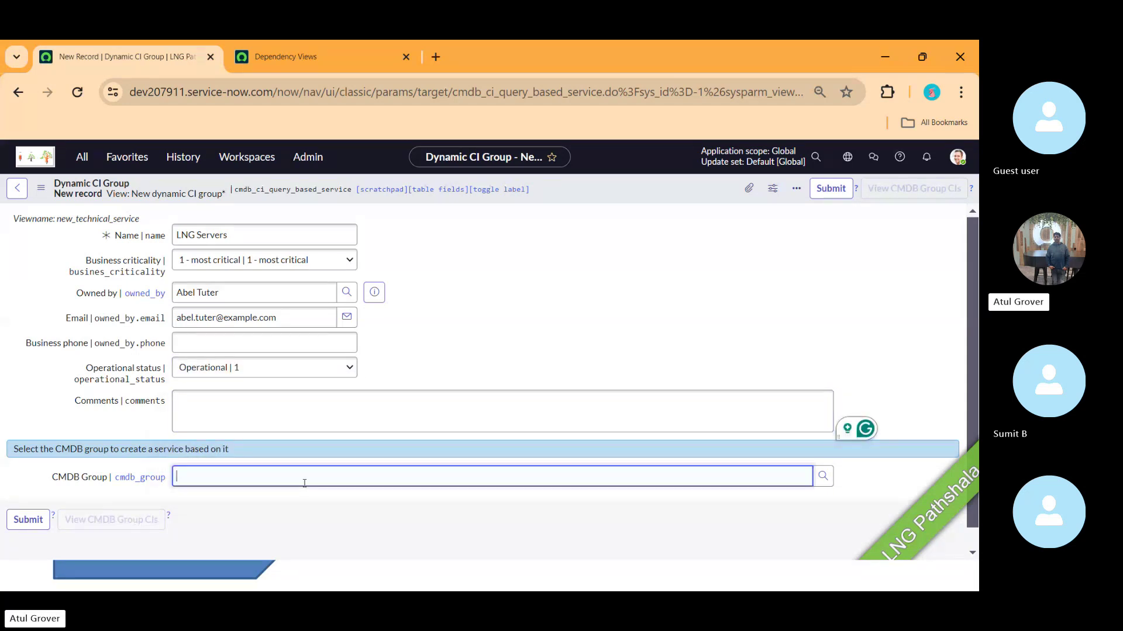
{"action": "type", "text": "chan"}
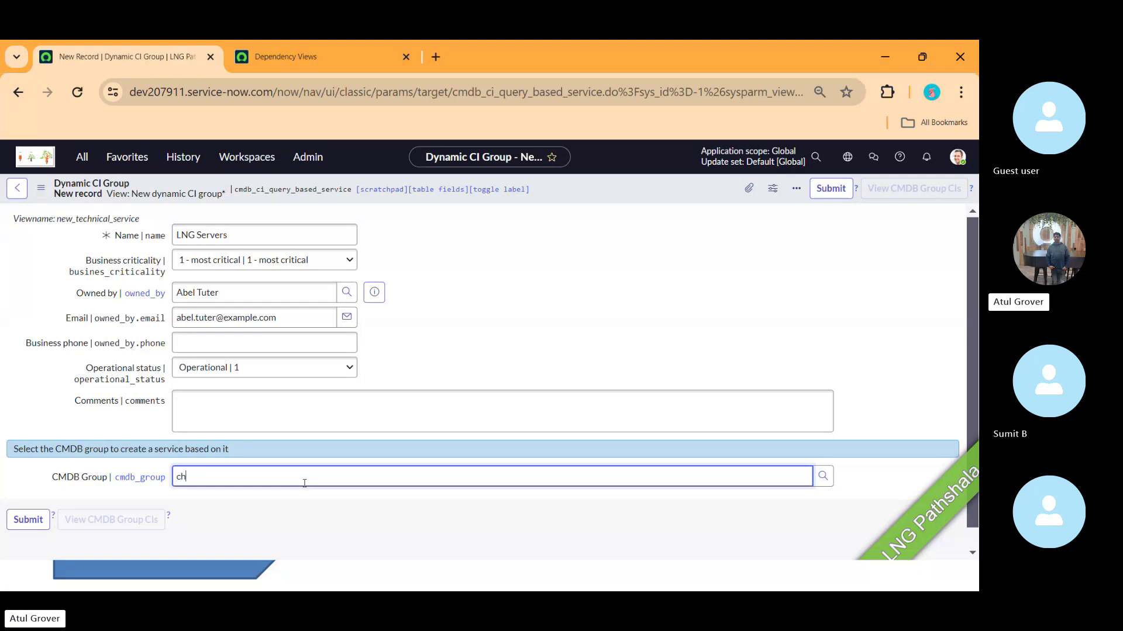
{"action": "key", "text": "BackSpace"}
{"action": "key", "text": "BackSpace"}
{"action": "key", "text": "BackSpace"}
{"action": "type", "text": "m"}
{"action": "key", "text": "BackSpace"}
{"action": "key", "text": "BackSpace"}
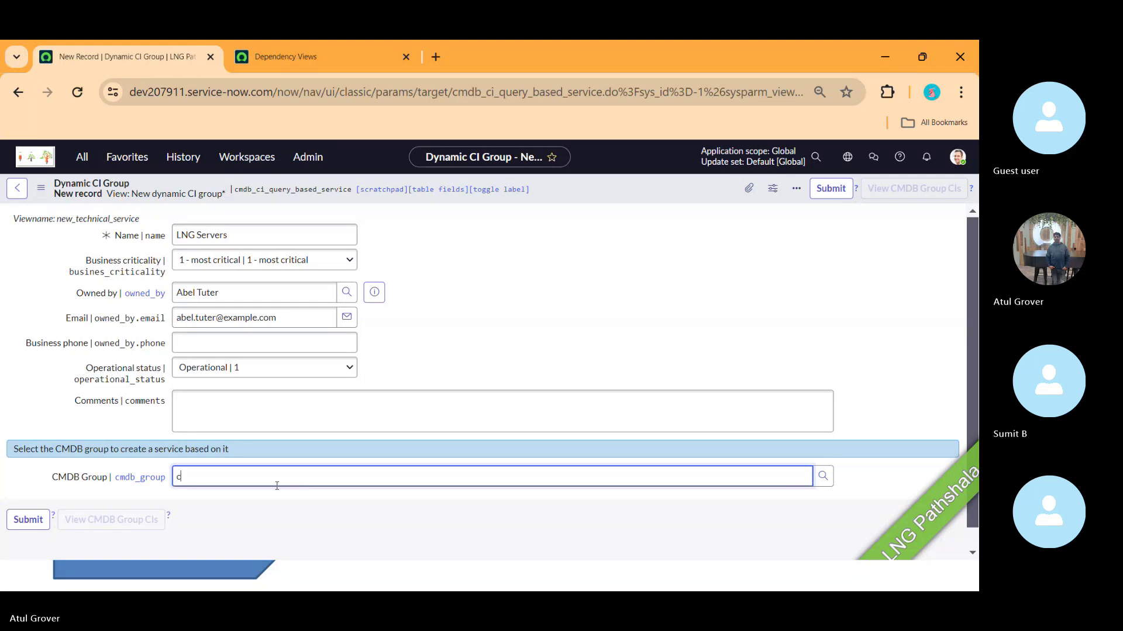
{"action": "type", "text": "**"}
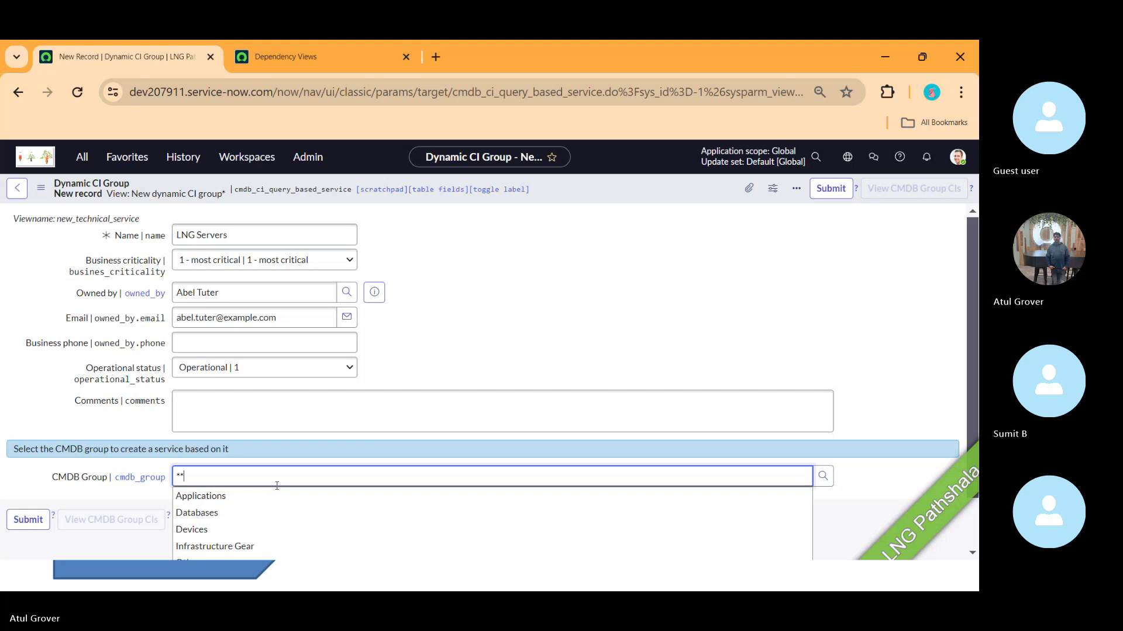
{"action": "left_click", "coordinate": [214, 513]}
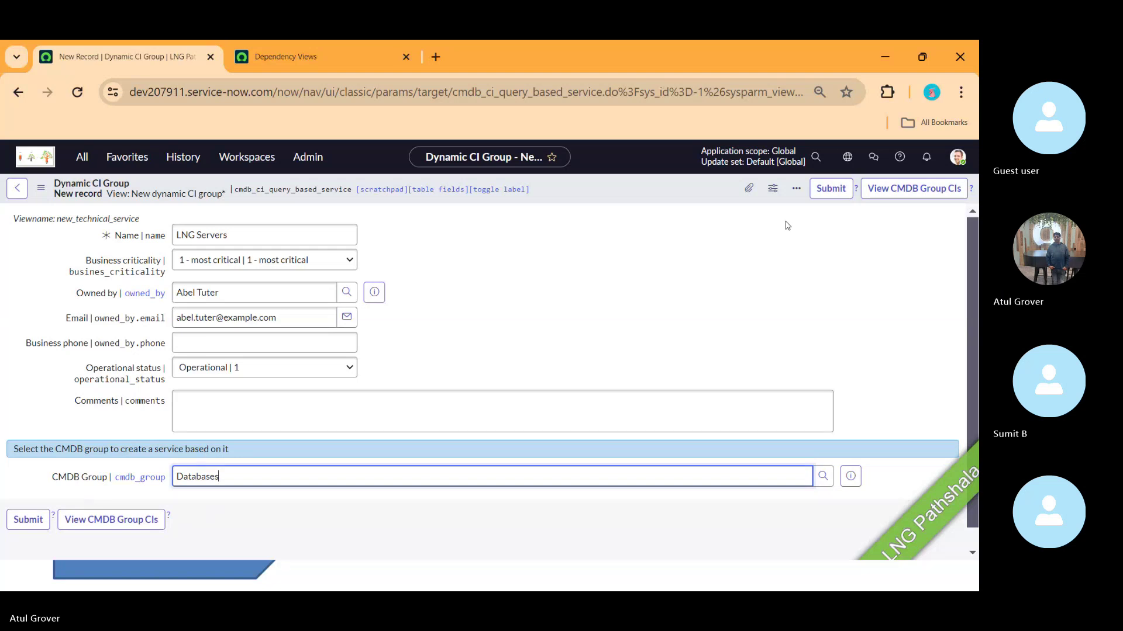
Save the LNG Servers record and view the CIs of its CMDB group
{"action": "right_click", "coordinate": [664, 188]}
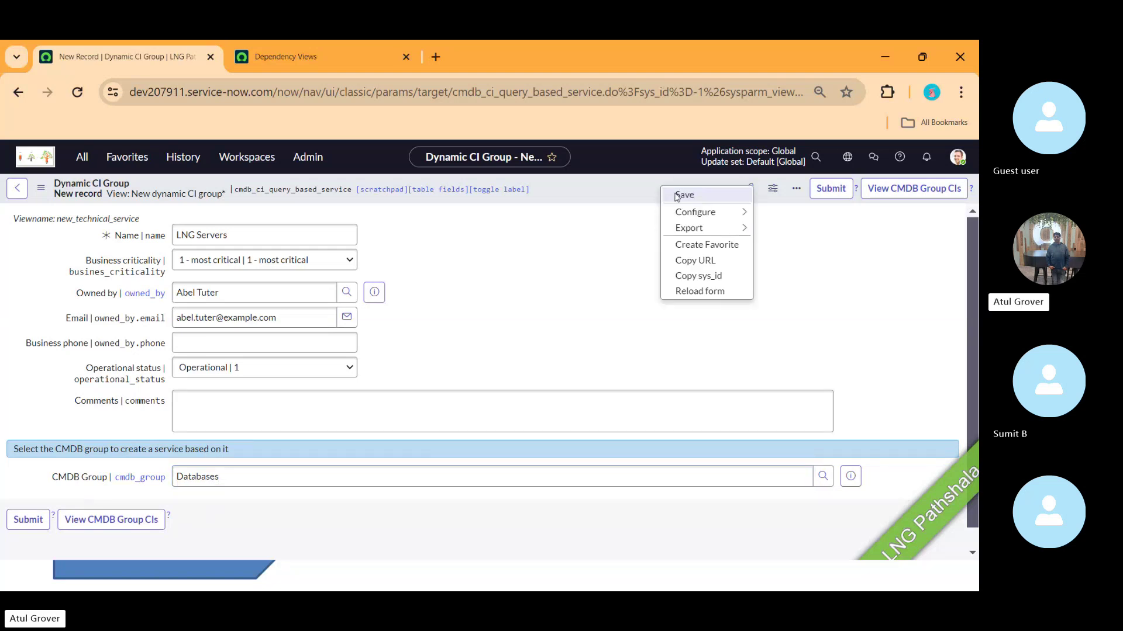
{"action": "left_click", "coordinate": [676, 195]}
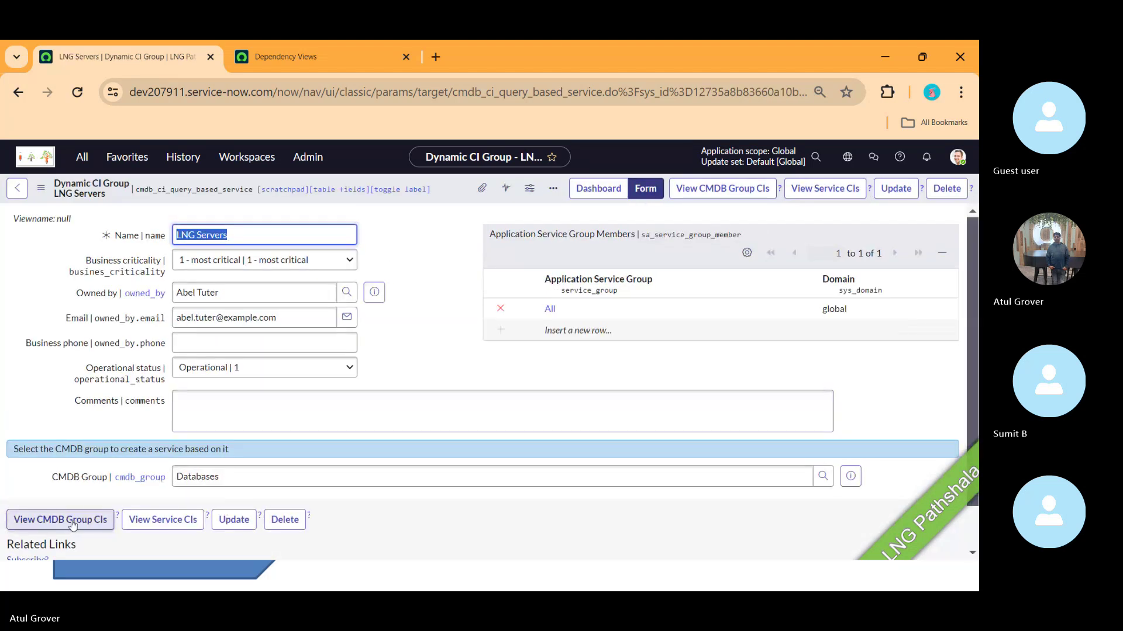
{"action": "left_click", "coordinate": [72, 525]}
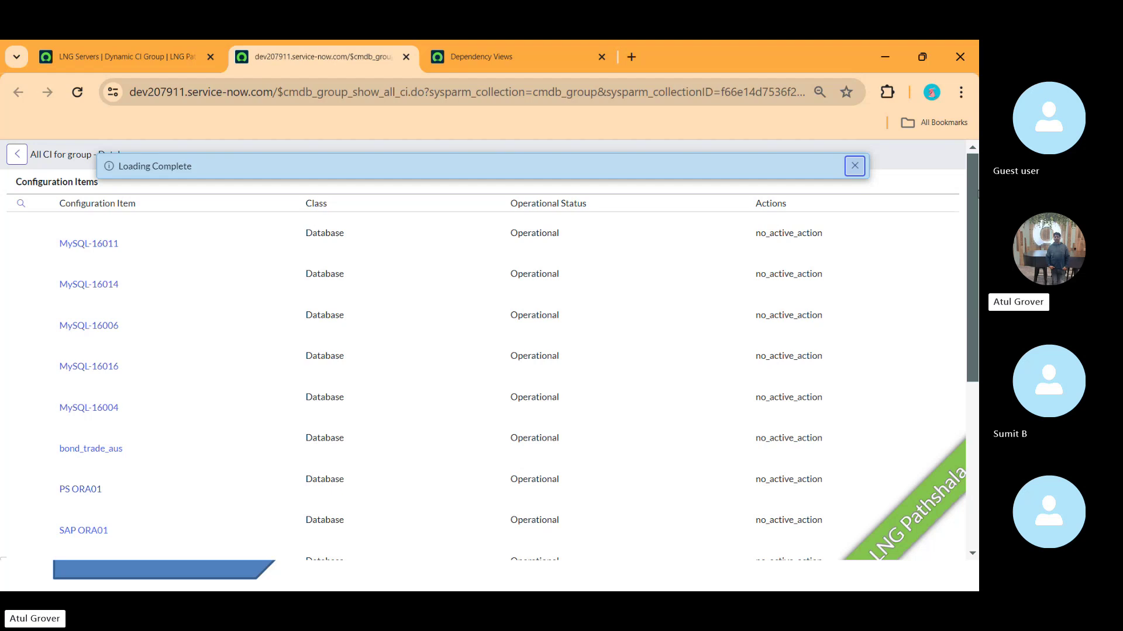
{"action": "left_click_drag", "start_coordinate": [974, 189], "coordinate": [976, 144]}
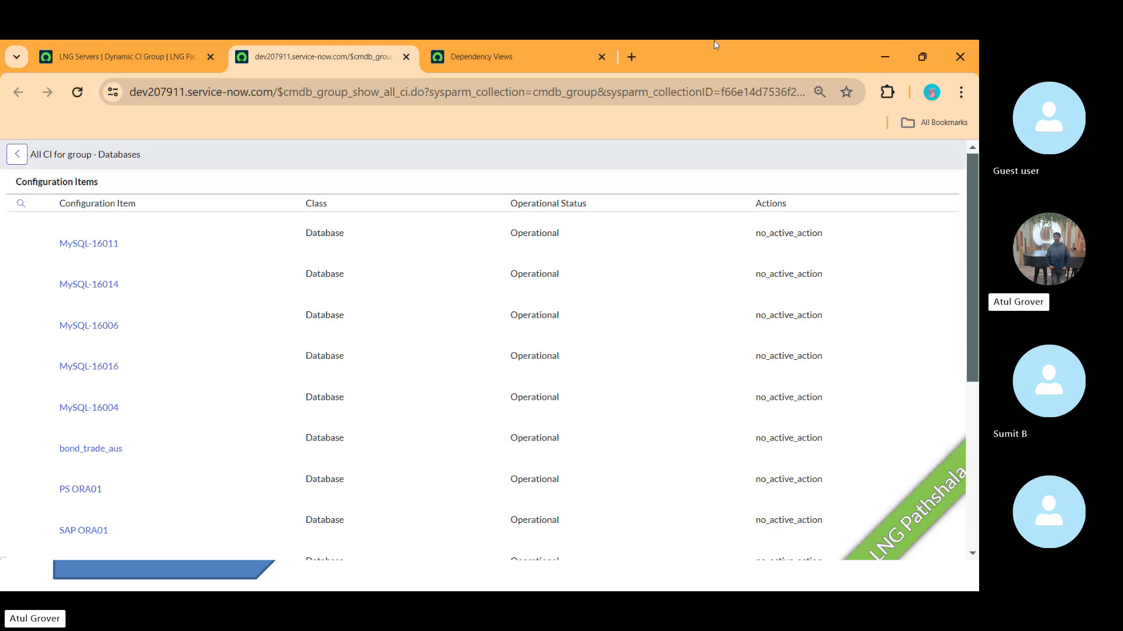
Return to the LNG Servers record, filter the navigator by "ci cla", and open CI Class Manager
{"action": "left_click", "coordinate": [134, 61]}
{"action": "left_click", "coordinate": [82, 157]}
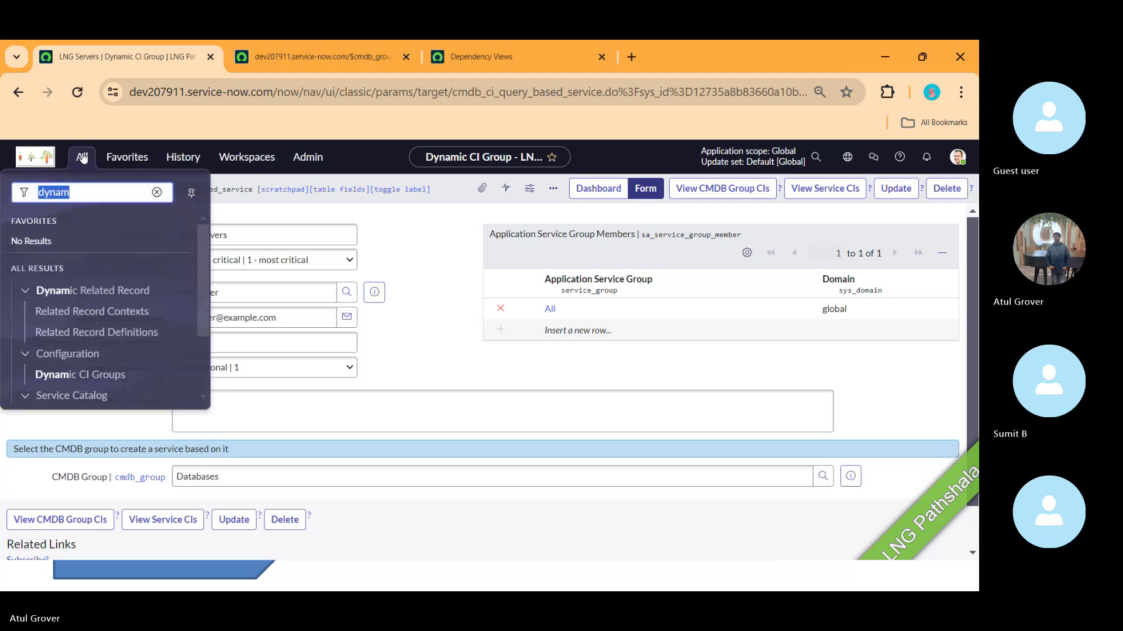
{"action": "type", "text": "ci cla"}
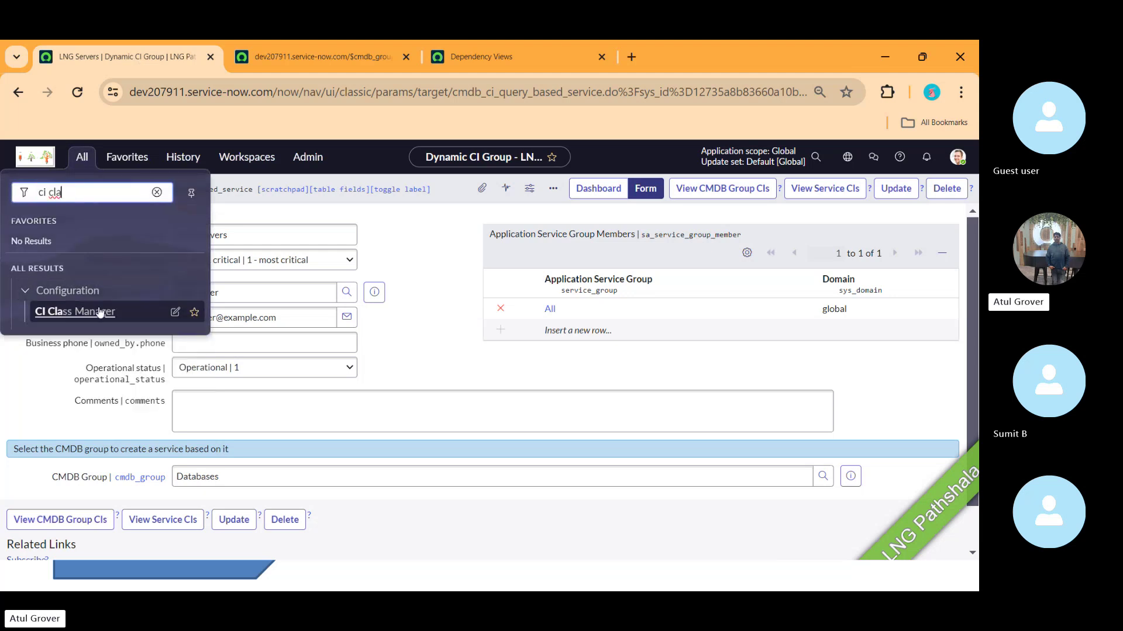
{"action": "left_click", "coordinate": [100, 313]}
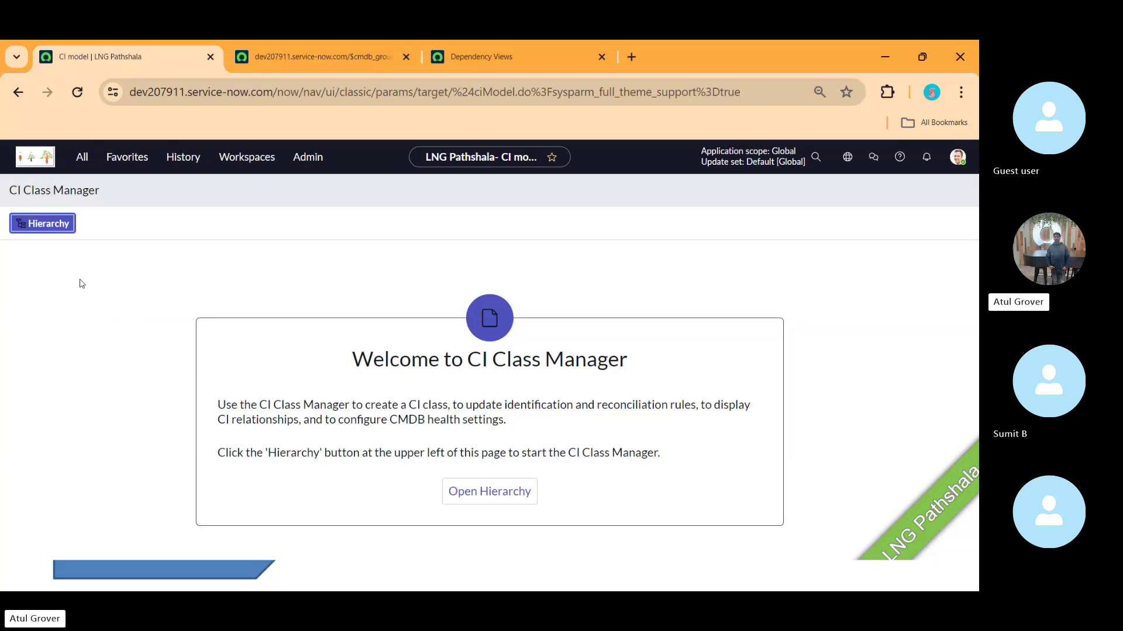
Find the Server class in the CI class hierarchy, open its basic info, and mark it as a Principal Class
{"action": "left_click", "coordinate": [48, 225]}
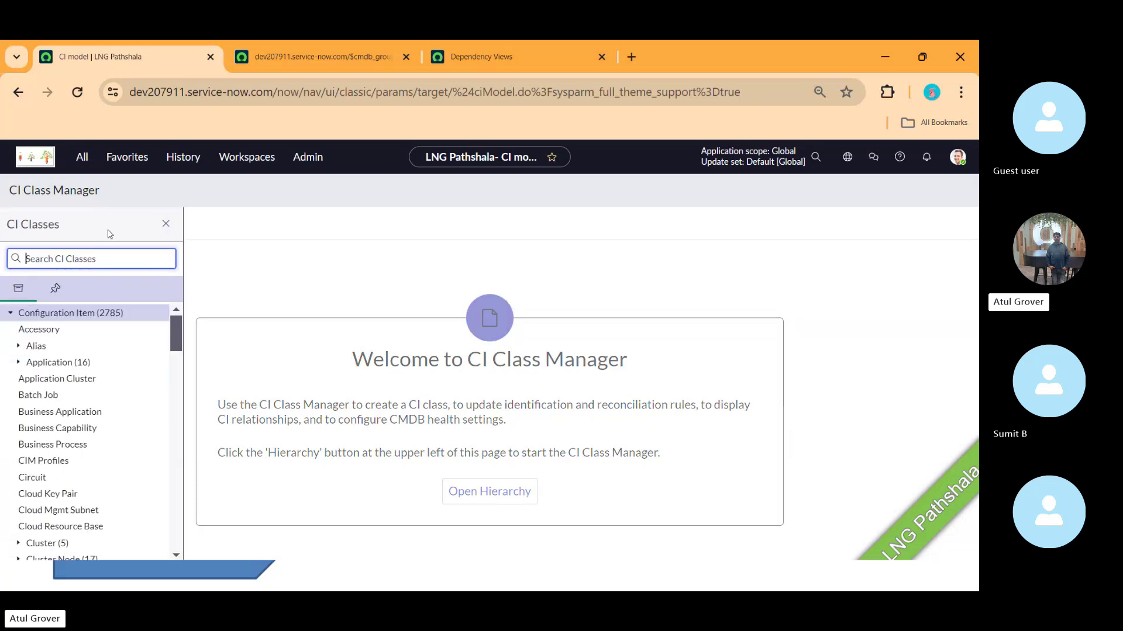
{"action": "type", "text": "server"}
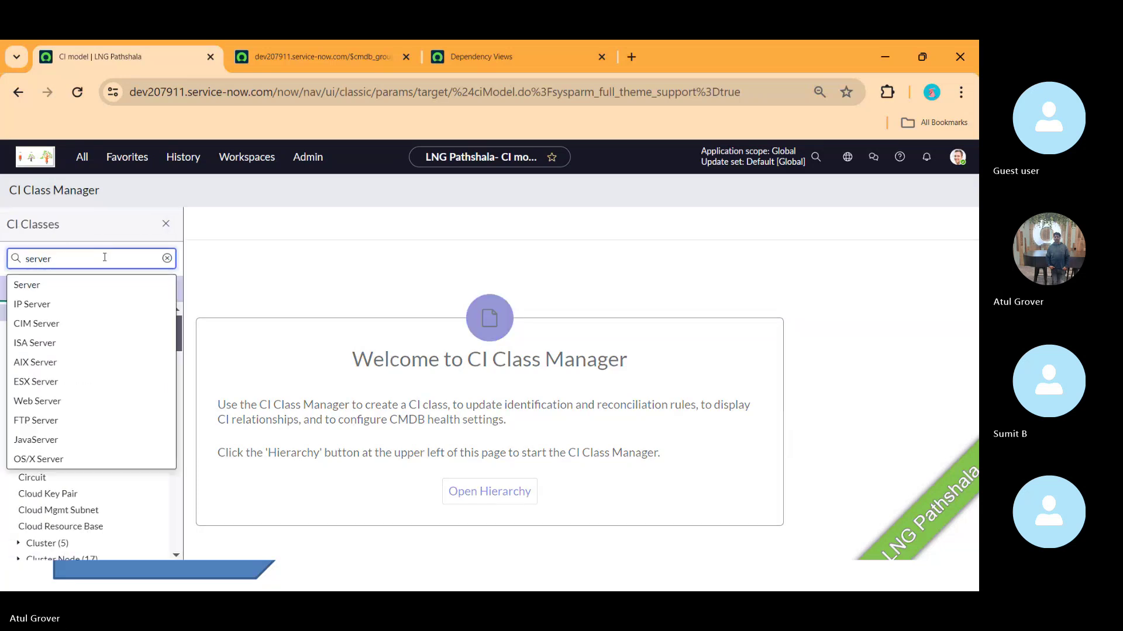
{"action": "left_click", "coordinate": [49, 286]}
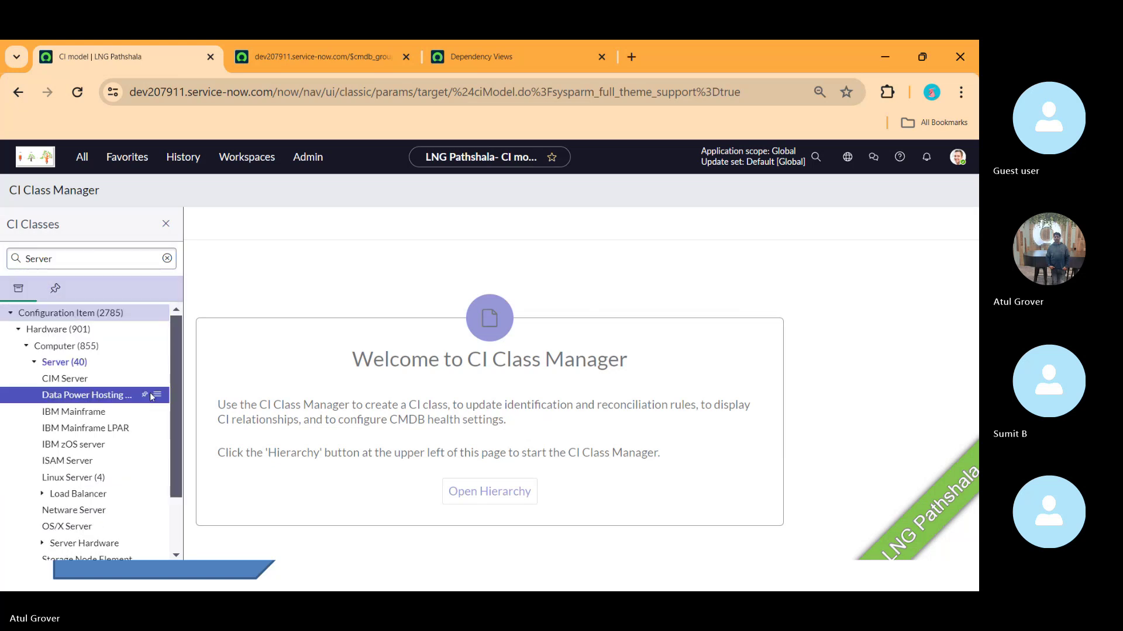
{"action": "left_click", "coordinate": [70, 364]}
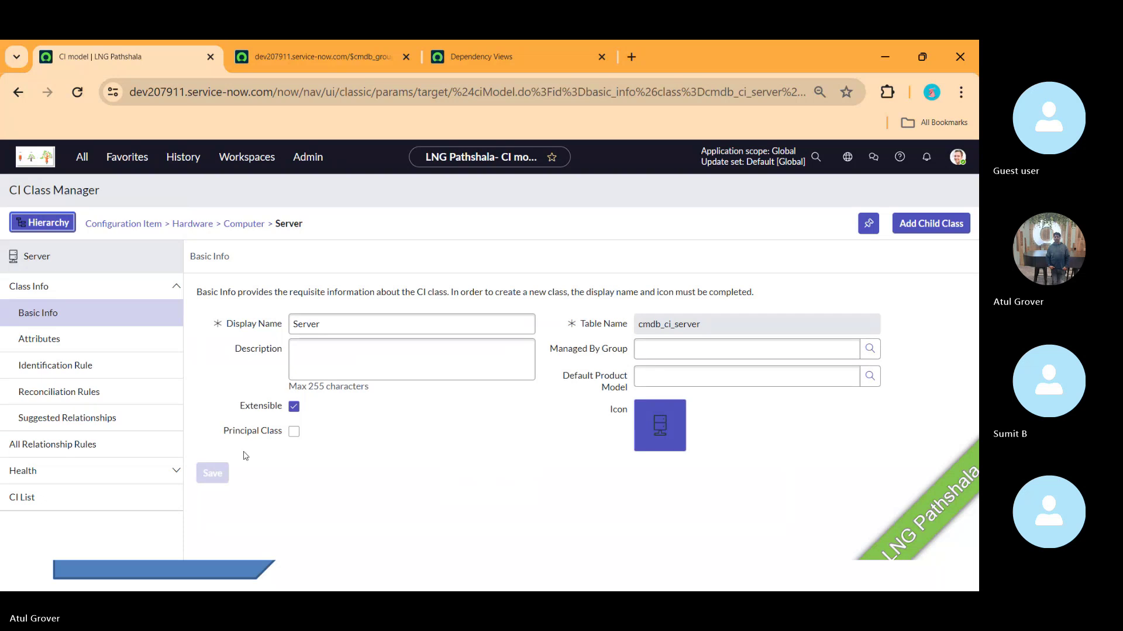
{"action": "left_click", "coordinate": [294, 432]}
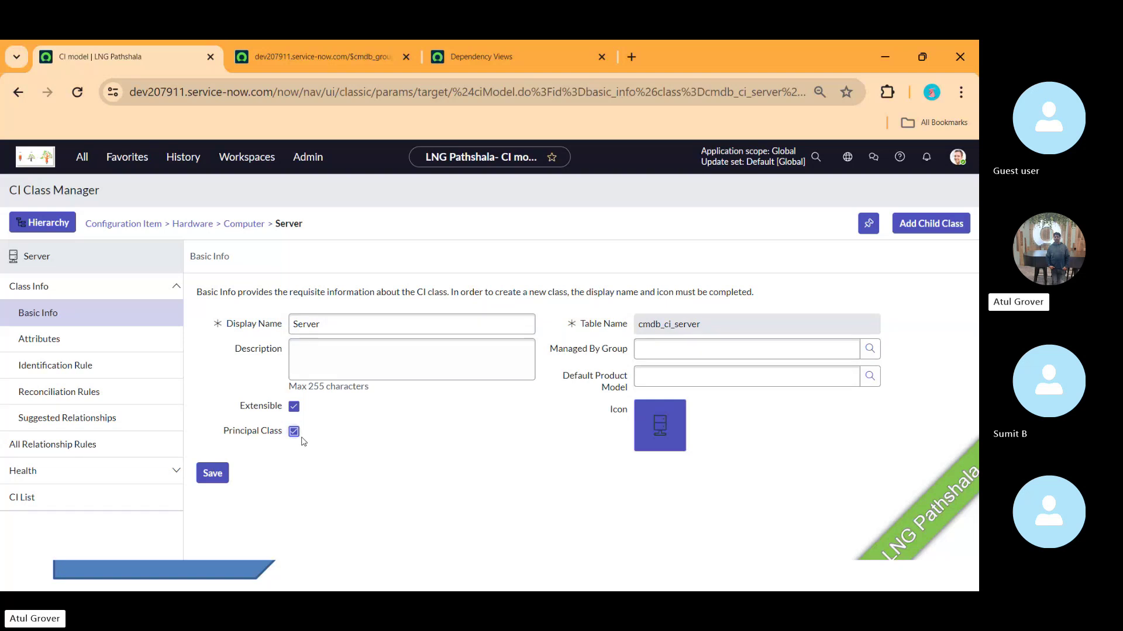
Replace the Dependency Views page with a new incident form by loading dev207911.service-now.com/incident.do
{"action": "left_click", "coordinate": [511, 53]}
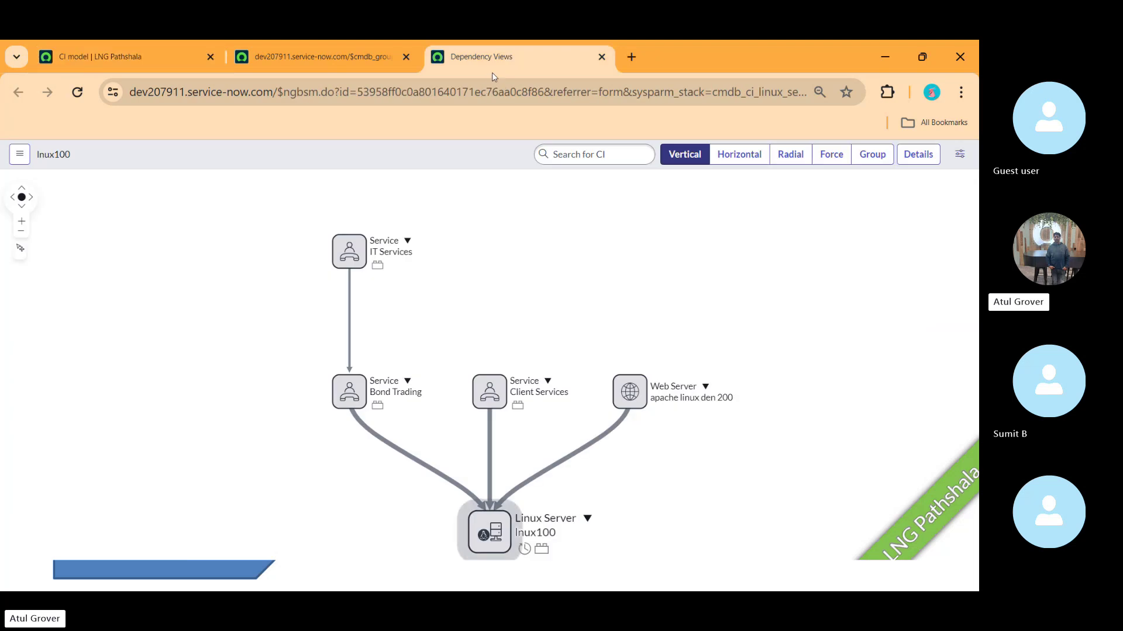
{"action": "left_click", "coordinate": [486, 90]}
{"action": "type", "text": "dev"}
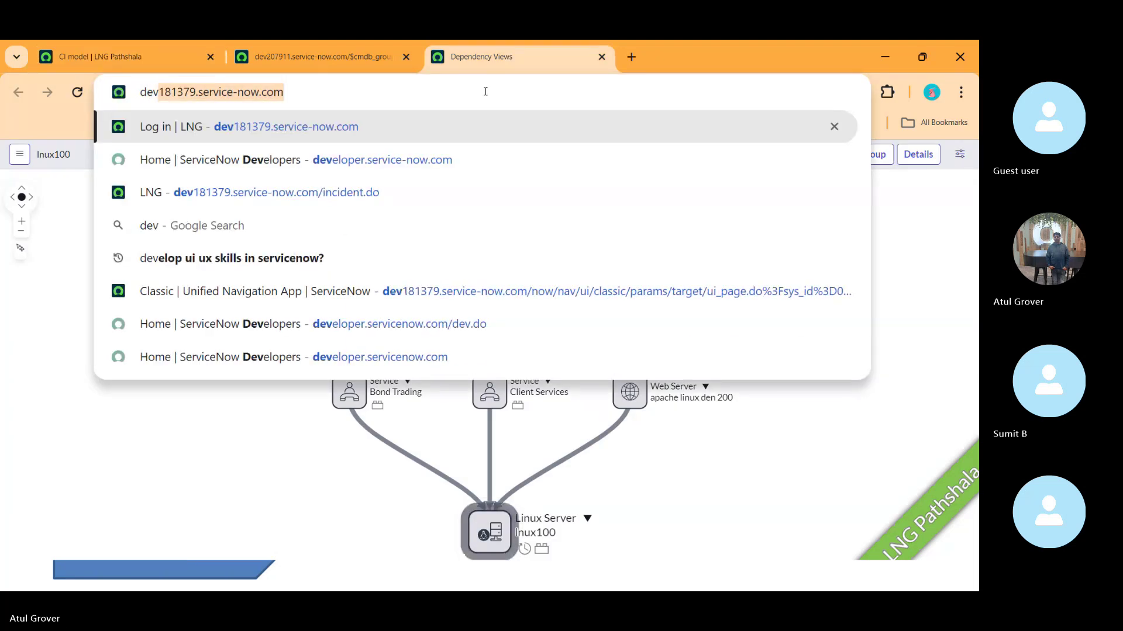
{"action": "type", "text": "20"}
{"action": "key", "text": "Right"}
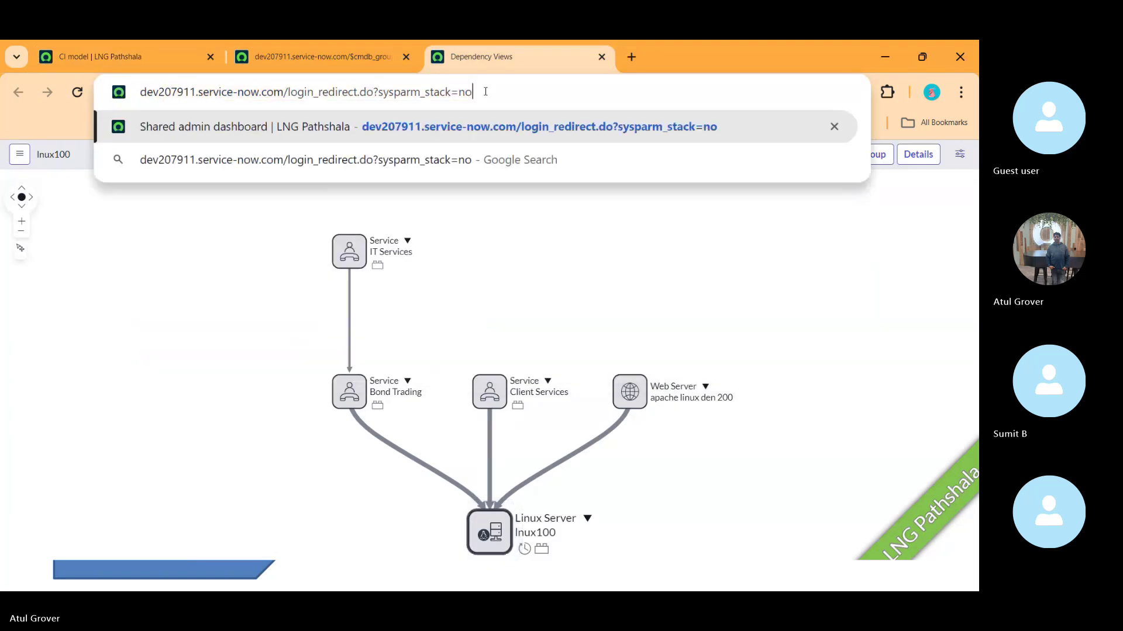
{"action": "left_click_drag", "start_coordinate": [289, 91], "coordinate": [724, 133]}
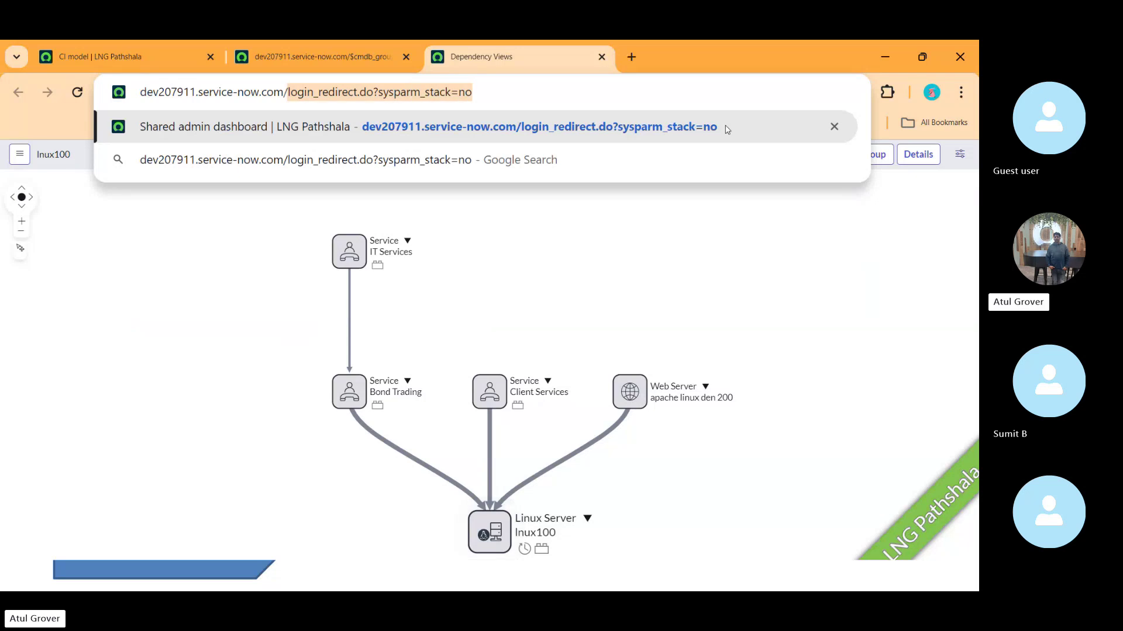
{"action": "type", "text": "inc"}
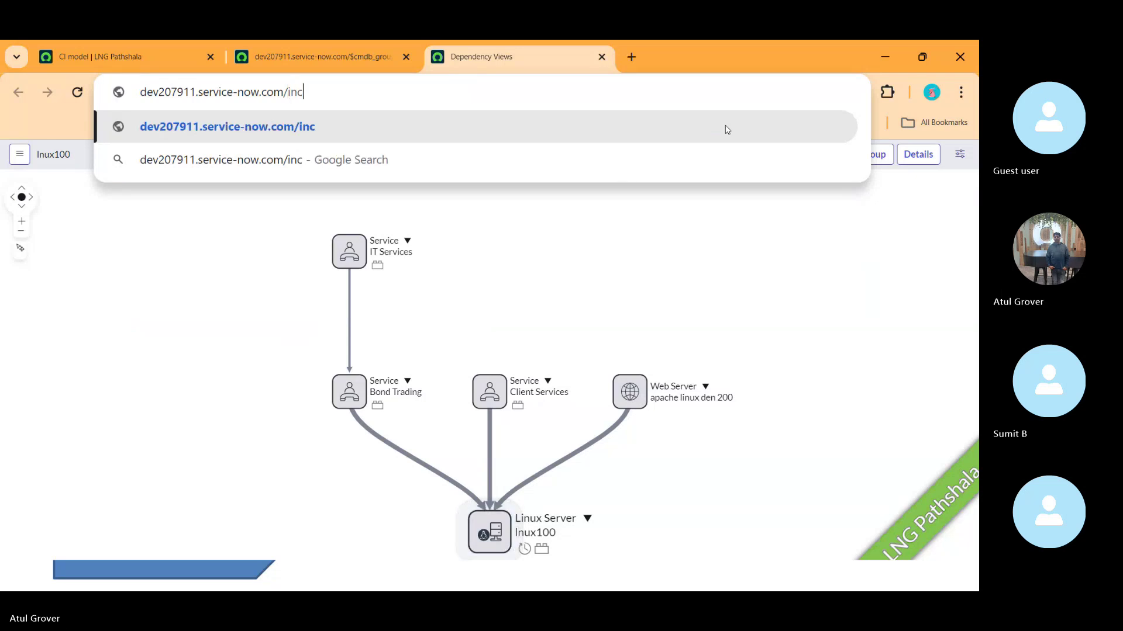
{"action": "type", "text": "ident.do"}
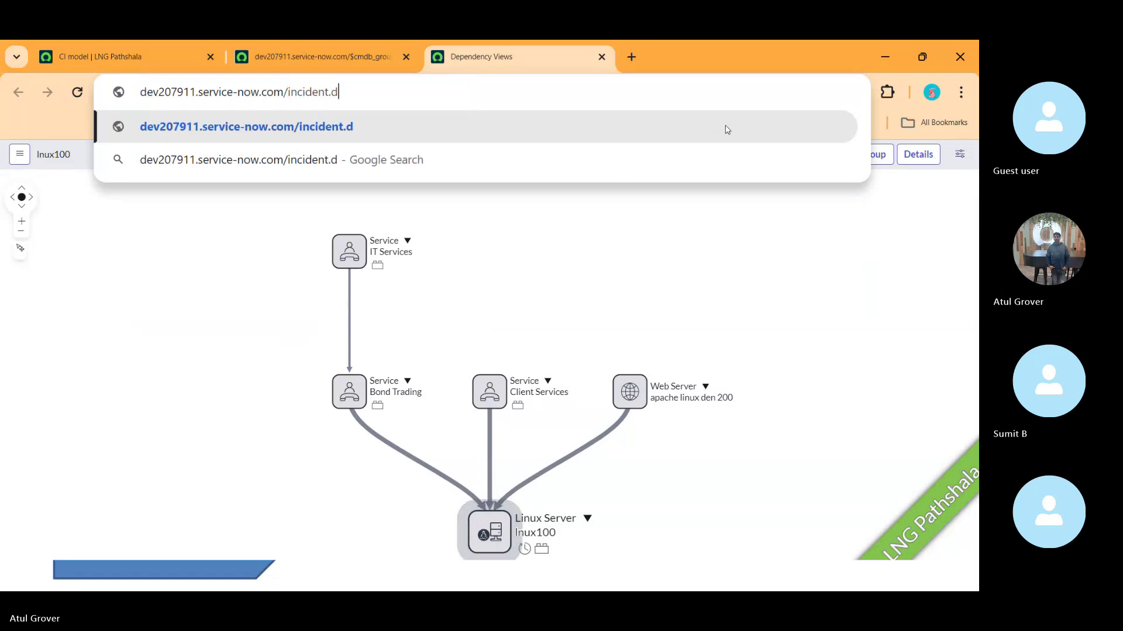
{"action": "key", "text": "Return"}
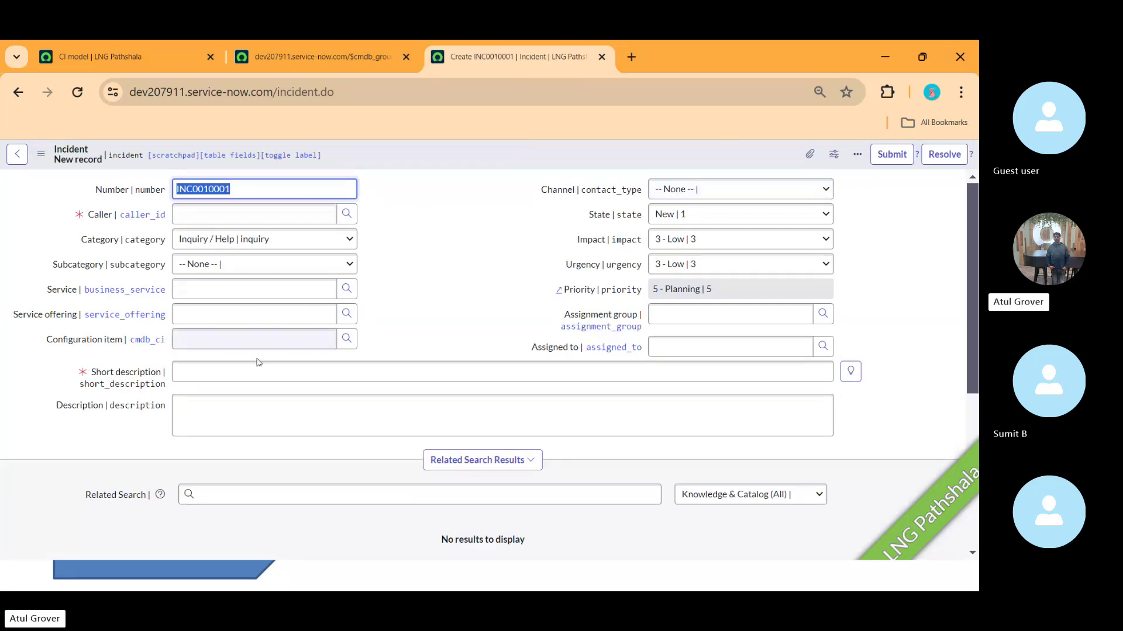
Open the configuration item lookup list from the new incident and set its filter condition to Class is Server
{"action": "left_click", "coordinate": [215, 342]}
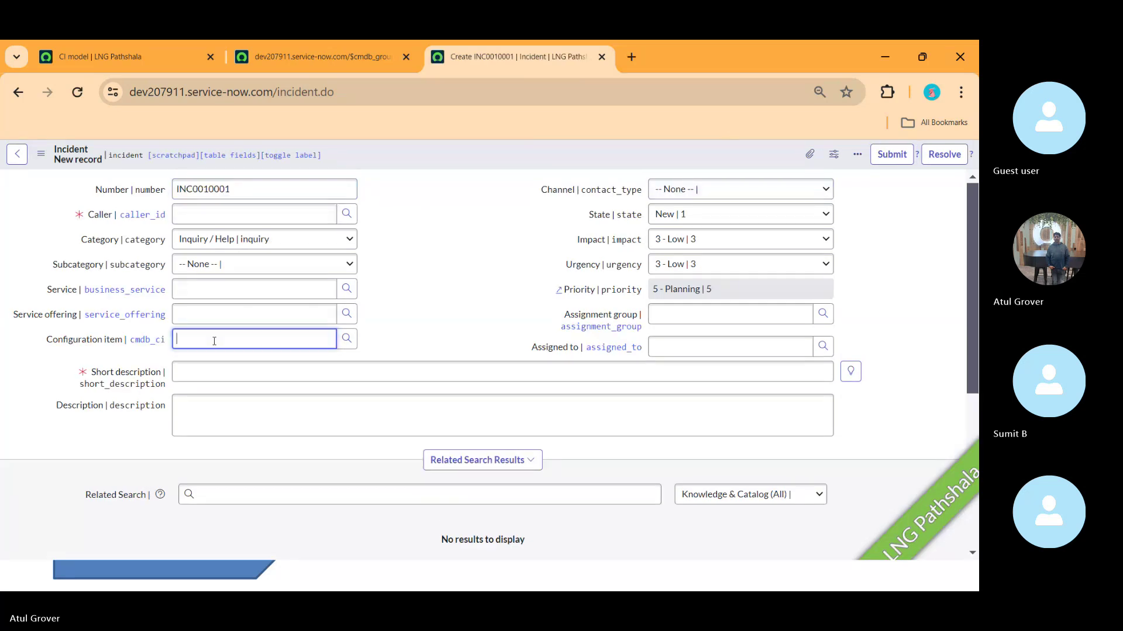
{"action": "left_click", "coordinate": [354, 344]}
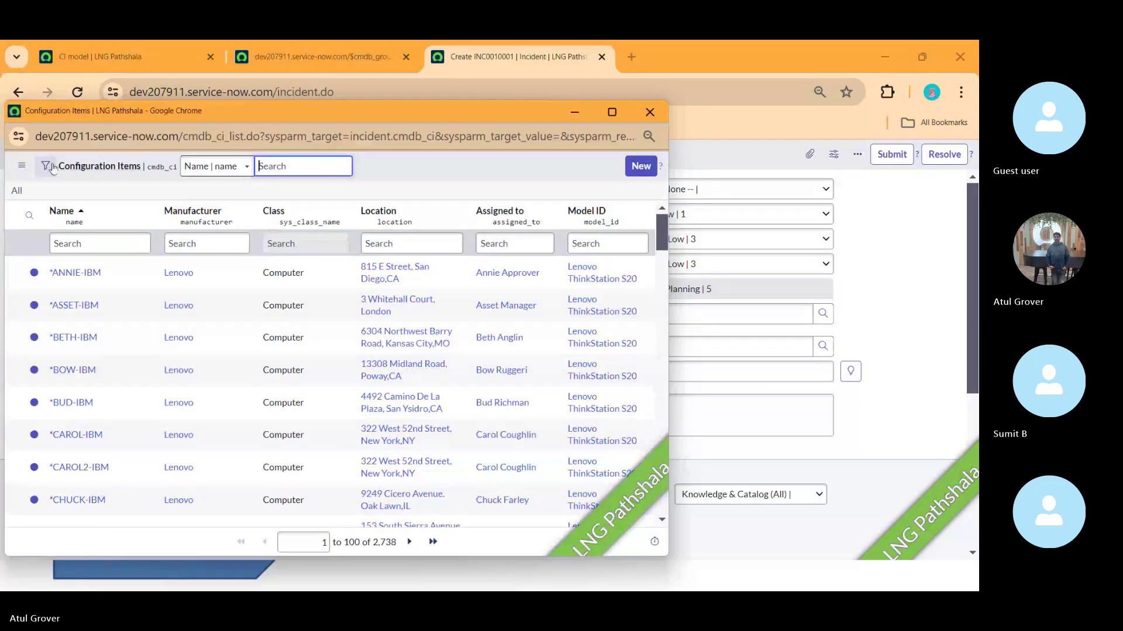
{"action": "left_click", "coordinate": [45, 166]}
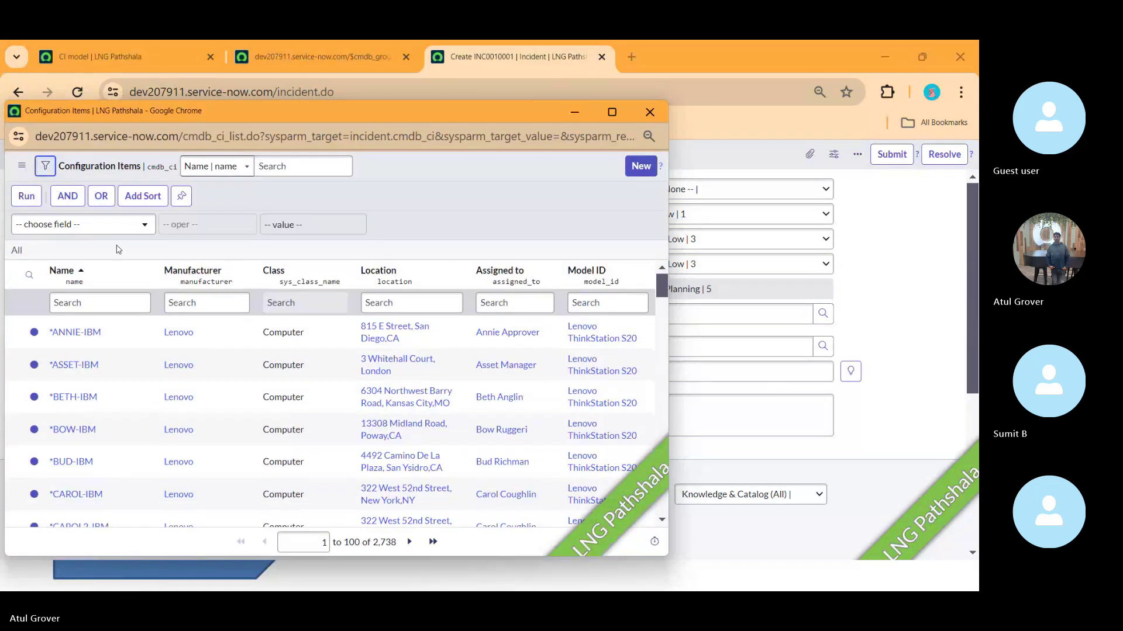
{"action": "left_click", "coordinate": [103, 231]}
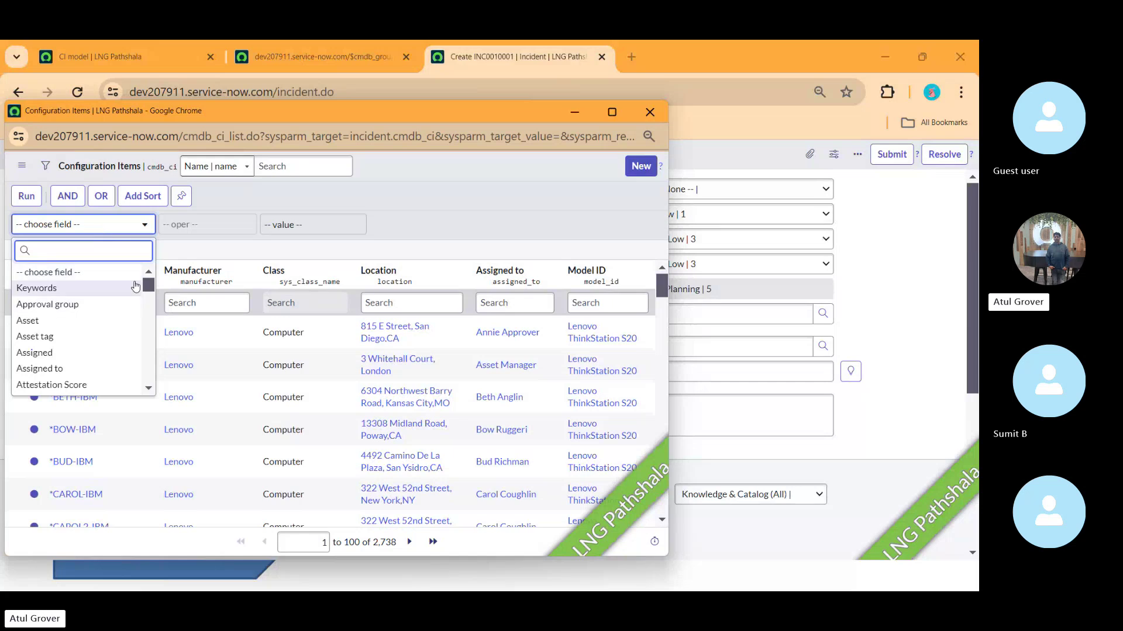
{"action": "type", "text": "clas"}
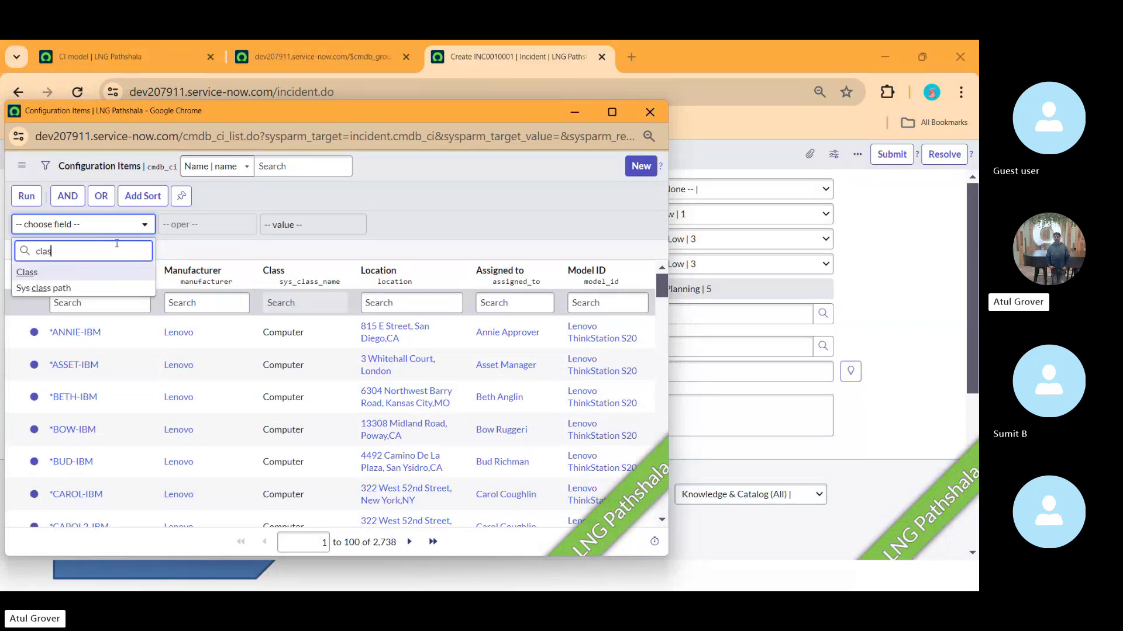
{"action": "left_click", "coordinate": [50, 272]}
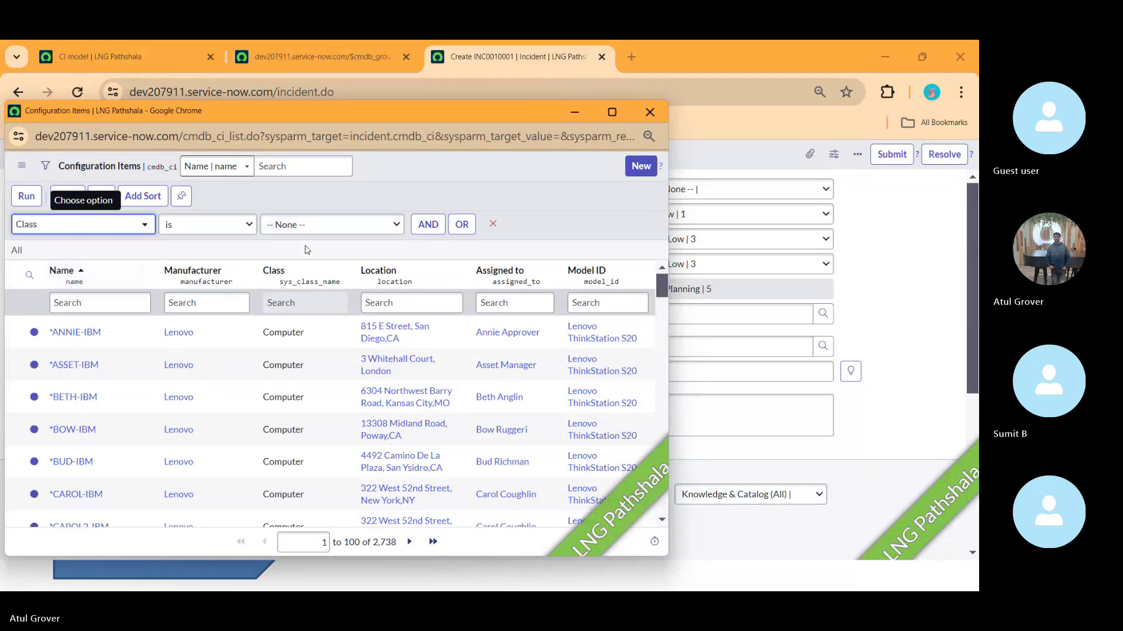
{"action": "left_click", "coordinate": [320, 230]}
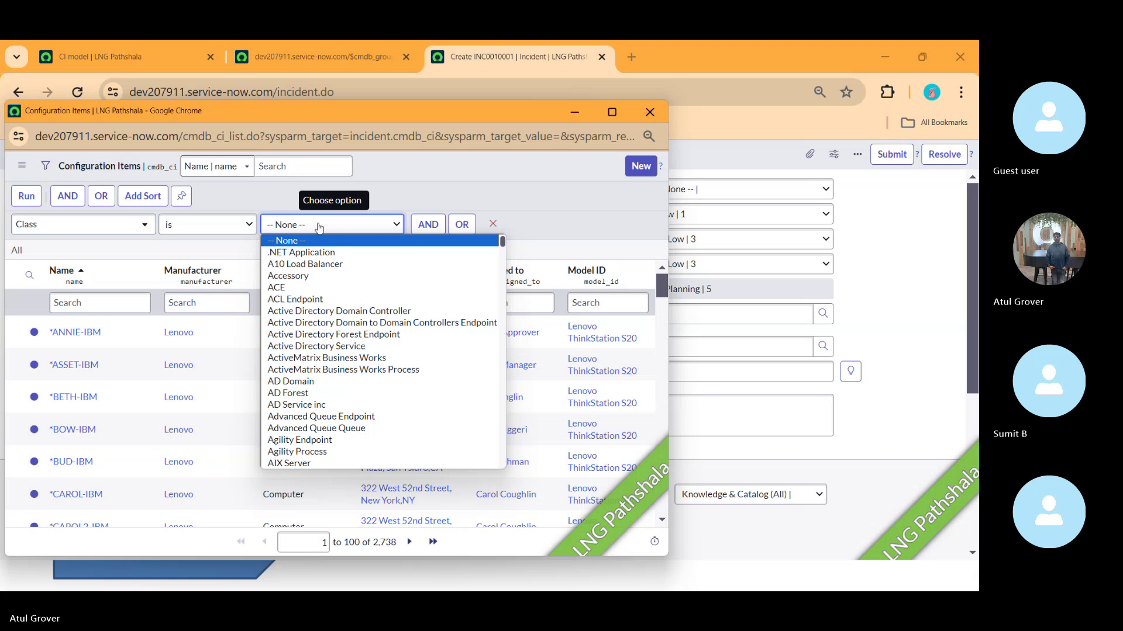
{"action": "type", "text": "se"}
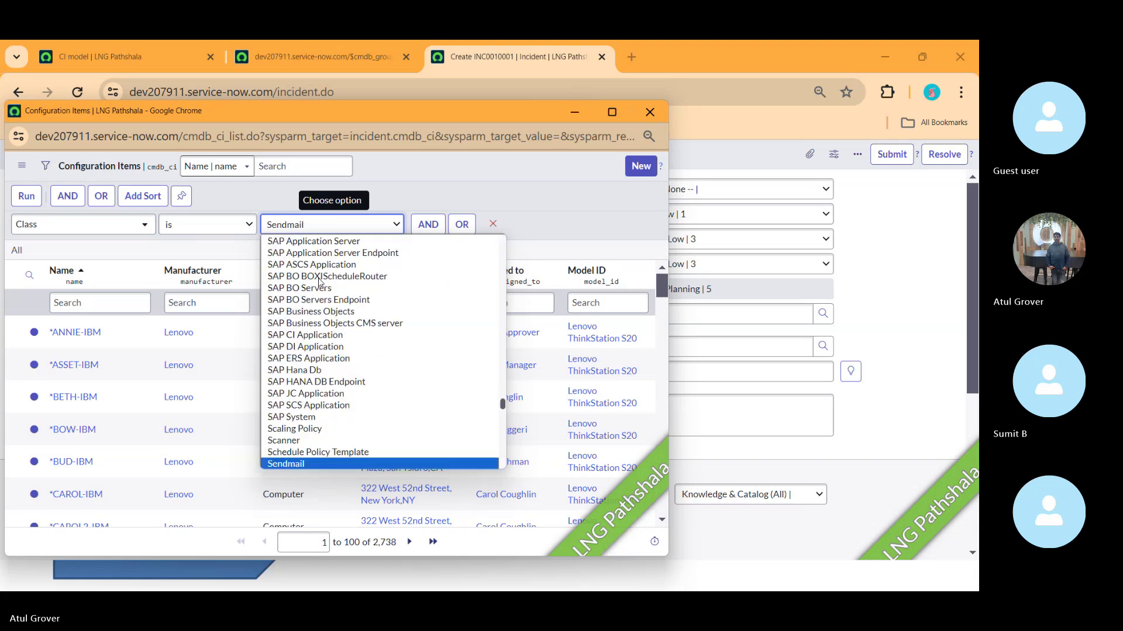
{"action": "type", "text": "rver"}
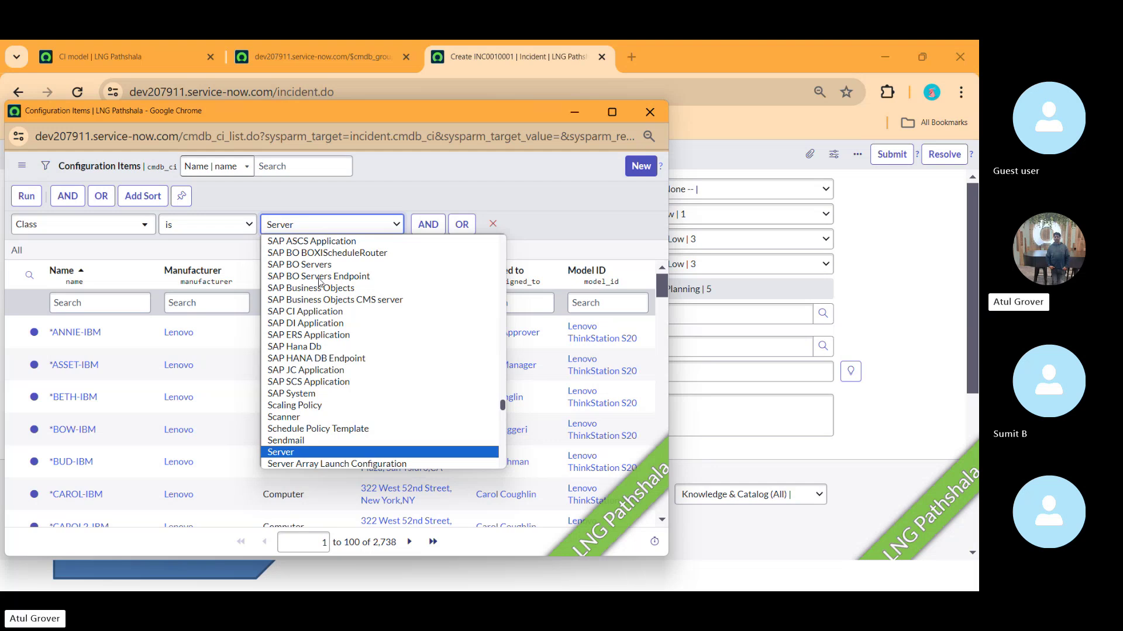
Switch to the Skype call window and open the list of call participants
{"action": "key", "text": "alt+Tab"}
{"action": "key", "text": "alt+Tab"}
{"action": "key", "text": "alt+Tab"}
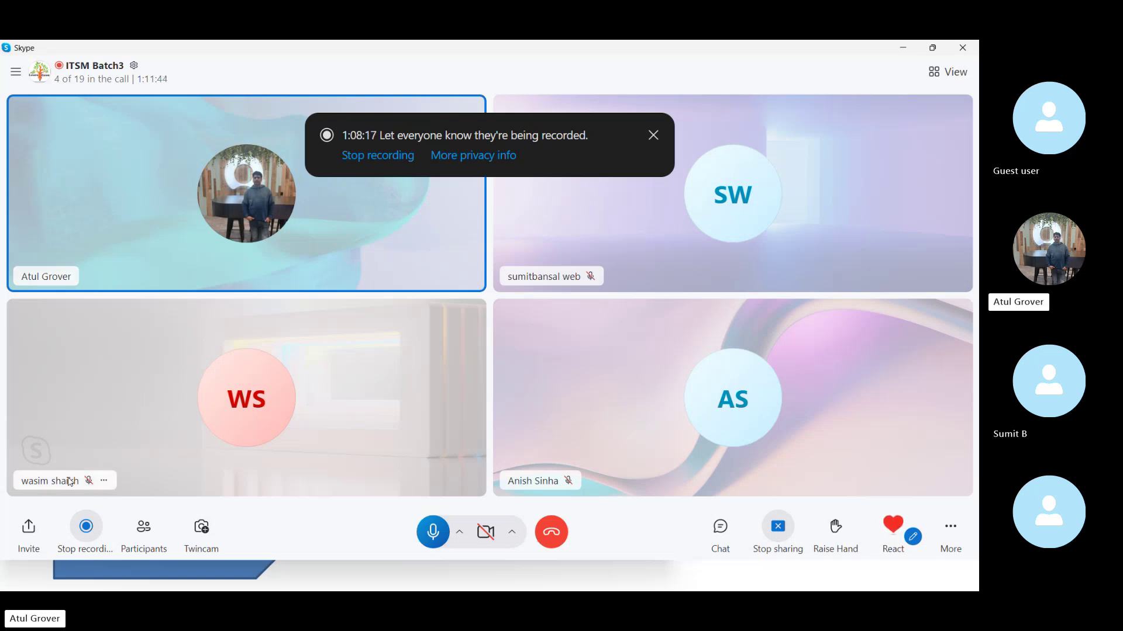
{"action": "left_click", "coordinate": [140, 529]}
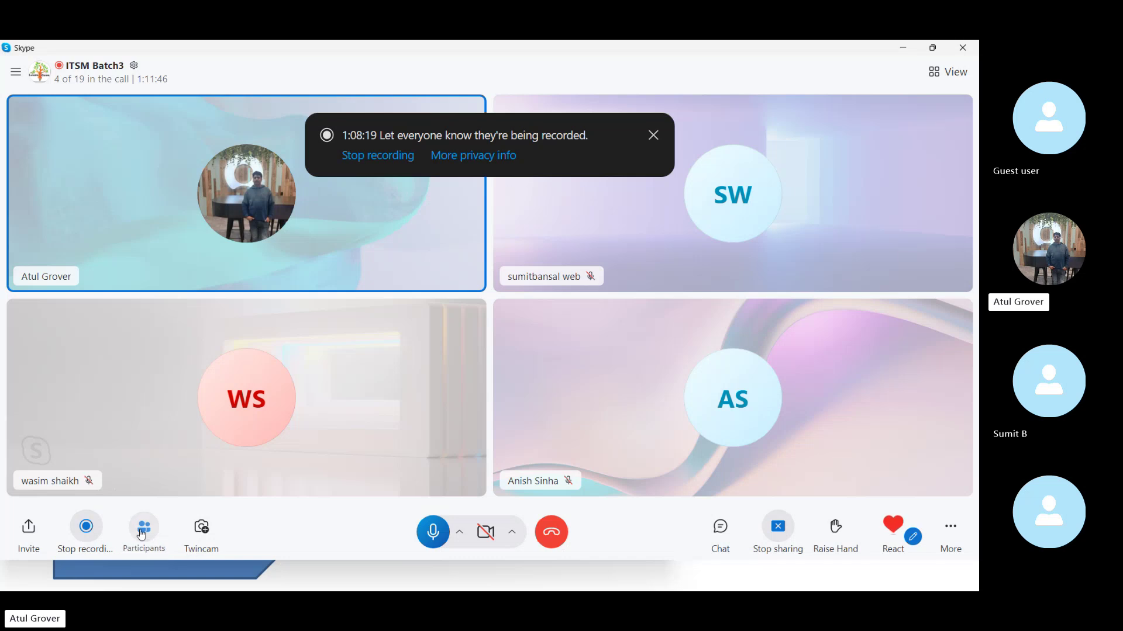